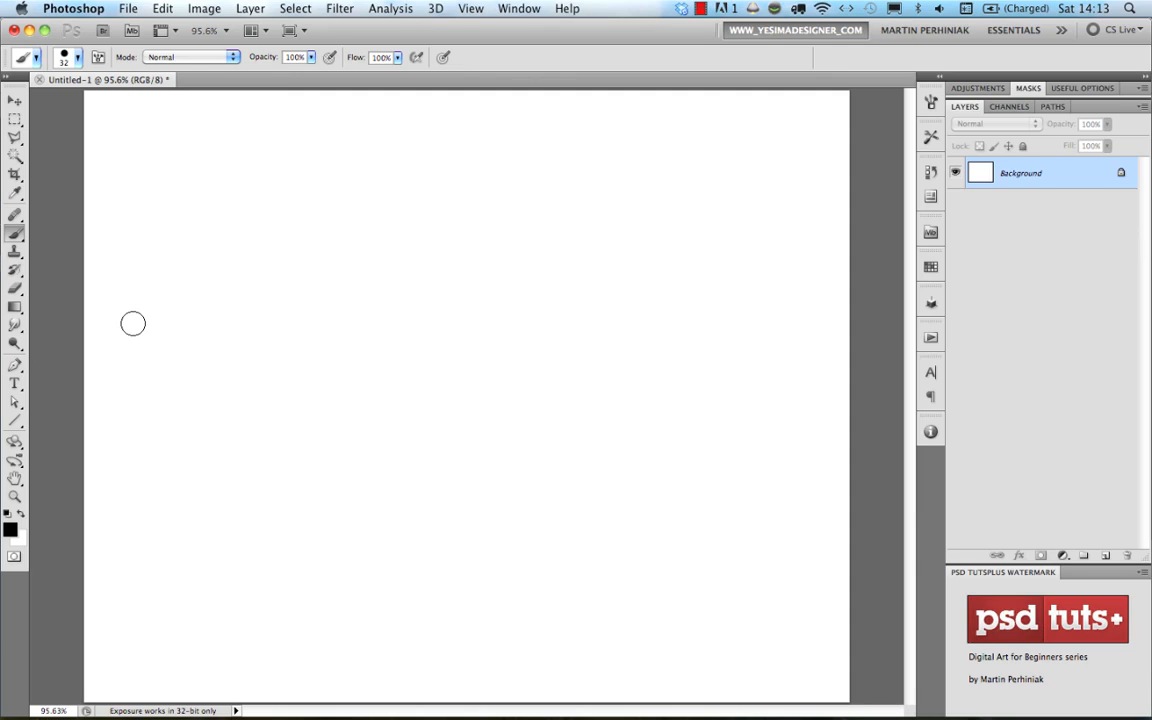
Look over the available brush presets and their options, enlarging the preset picker slightly
left_click(79, 60)
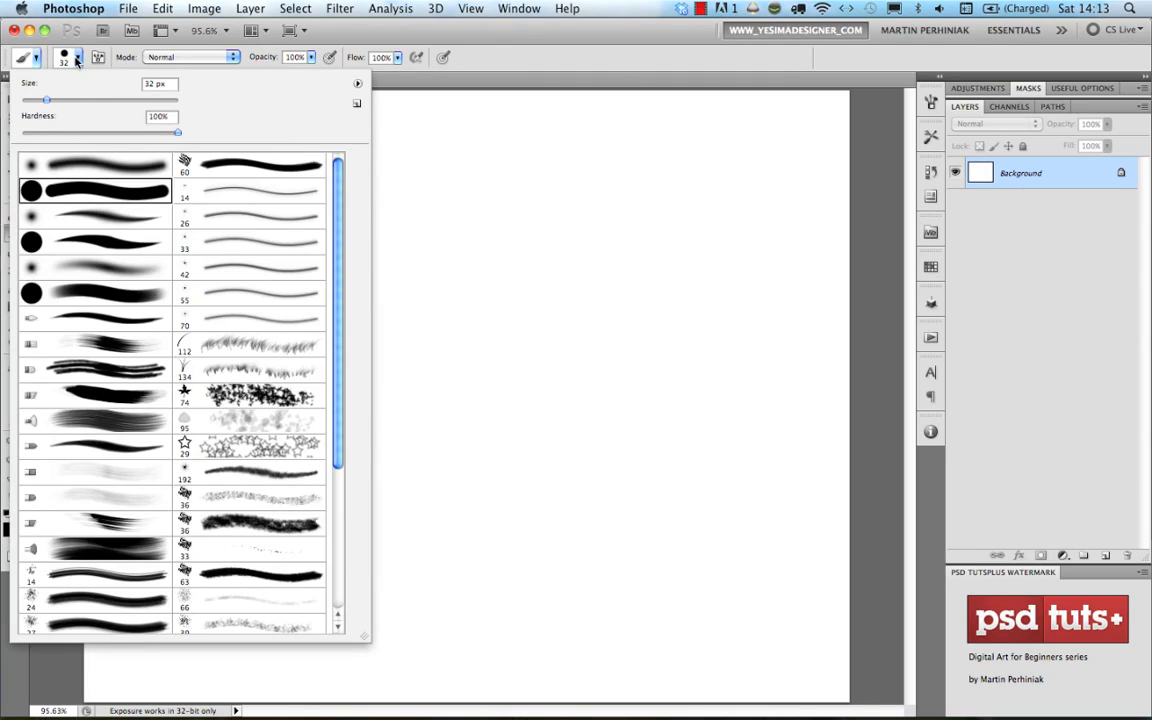
left_click(358, 86)
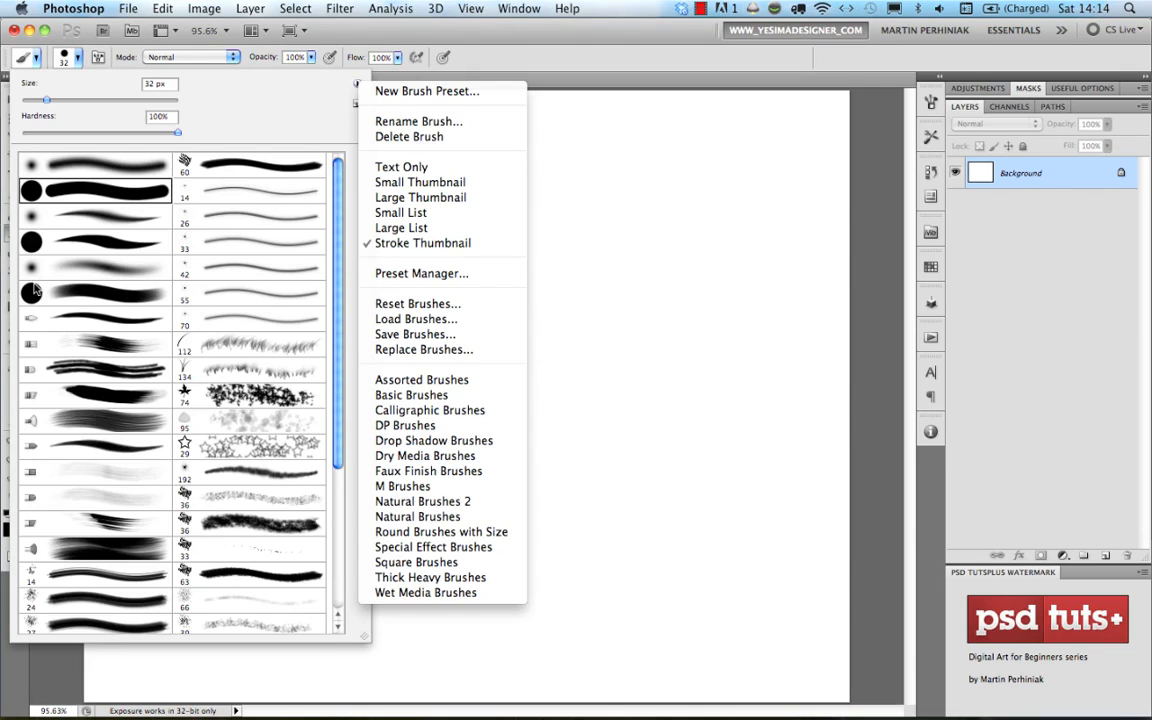
left_click(260, 117)
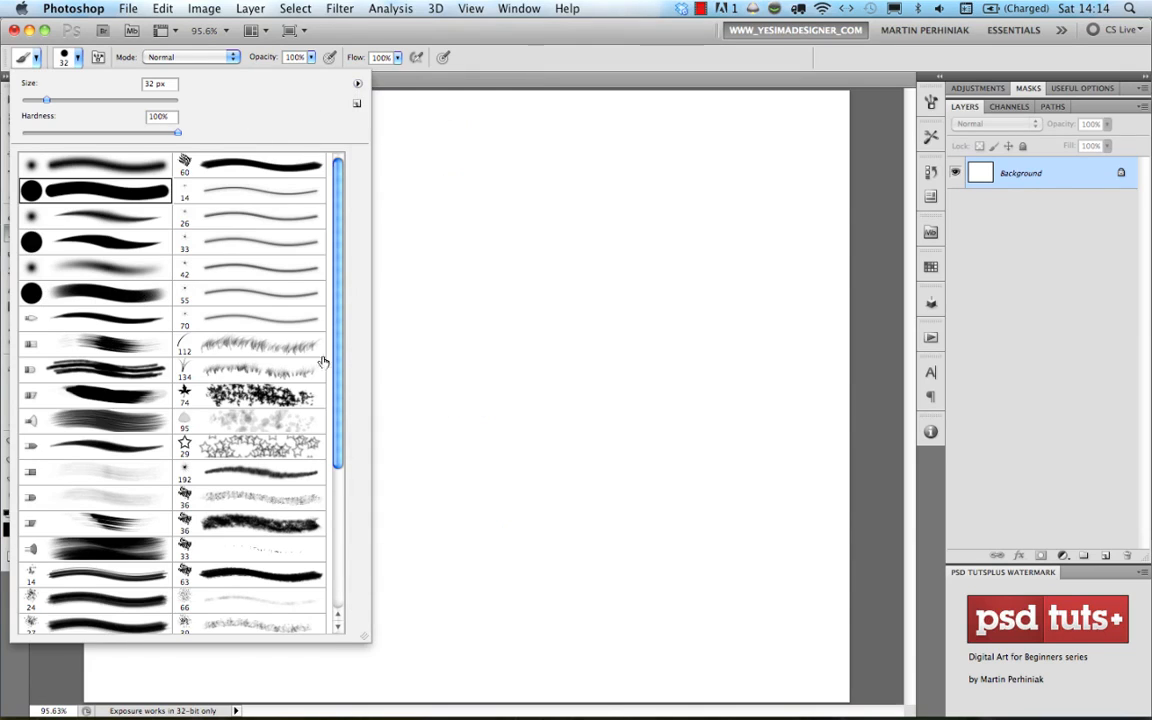
mouse_move(363, 638)
left_mouse_down()
mouse_move(453, 625)
mouse_move(548, 655)
mouse_move(521, 655)
left_mouse_up()
mouse_move(413, 643)
left_mouse_down()
mouse_move(375, 643)
mouse_move(360, 658)
mouse_move(370, 654)
left_mouse_up()
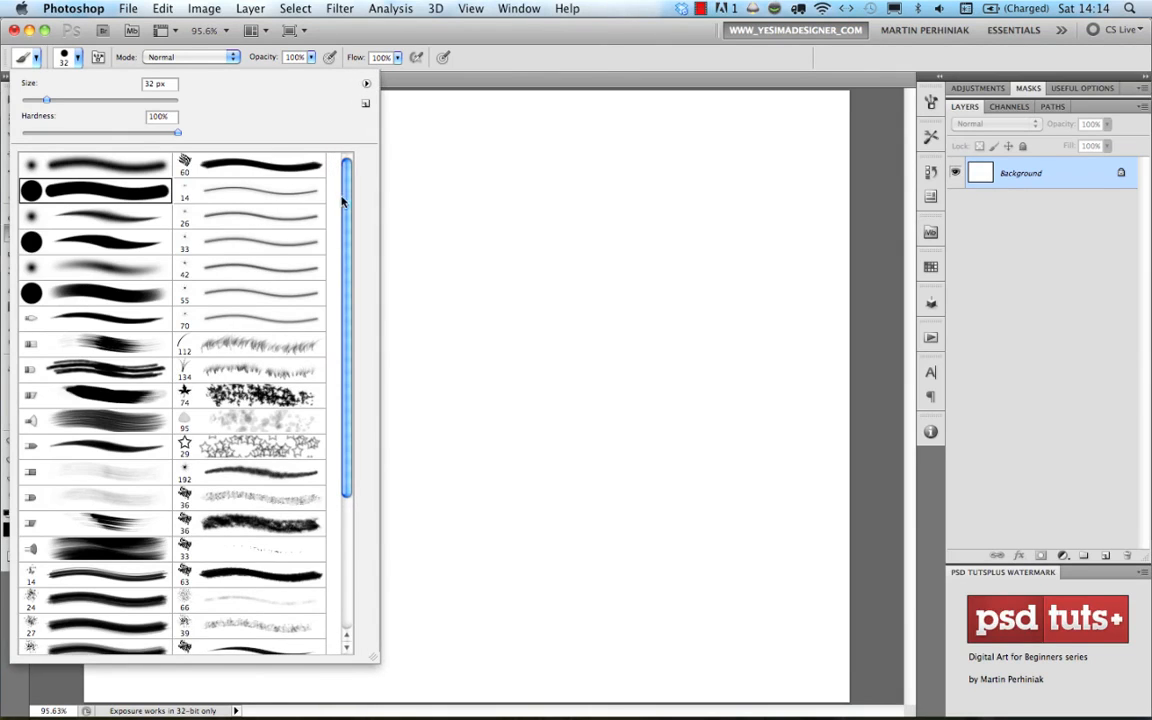
mouse_move(341, 200)
left_mouse_down()
mouse_move(351, 363)
mouse_move(350, 230)
left_mouse_up()
Reset the brushes to the default set and look through the preset list
left_click(366, 86)
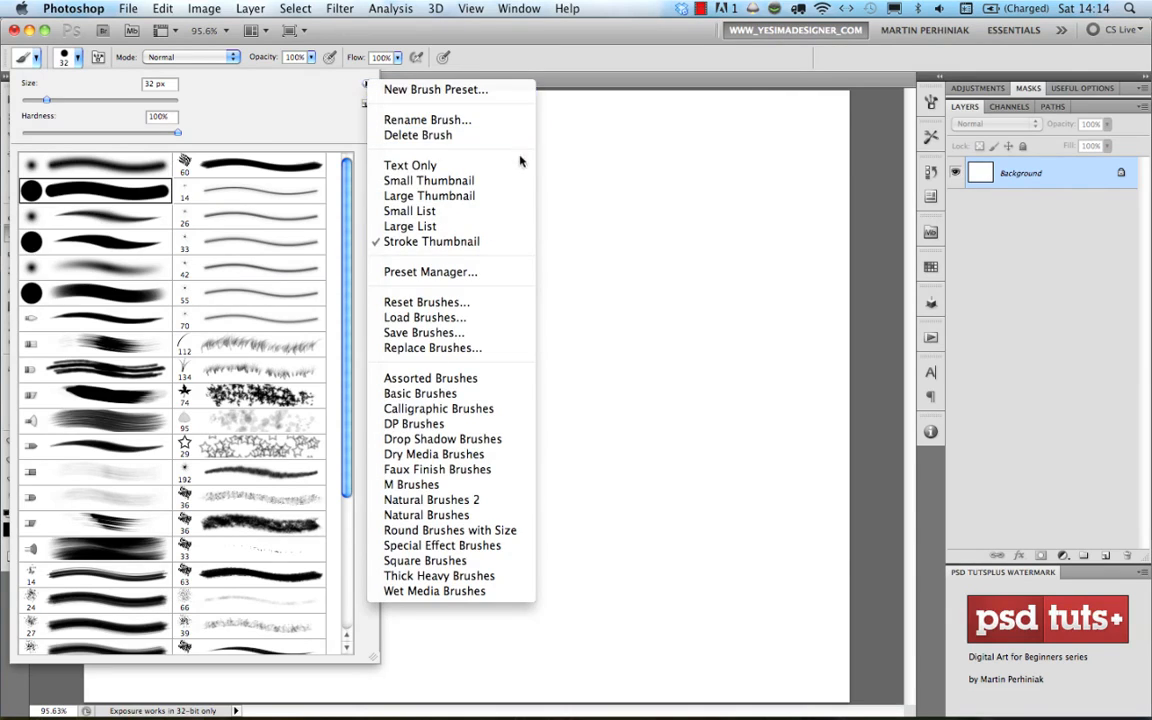
left_click(455, 303)
left_click(690, 262)
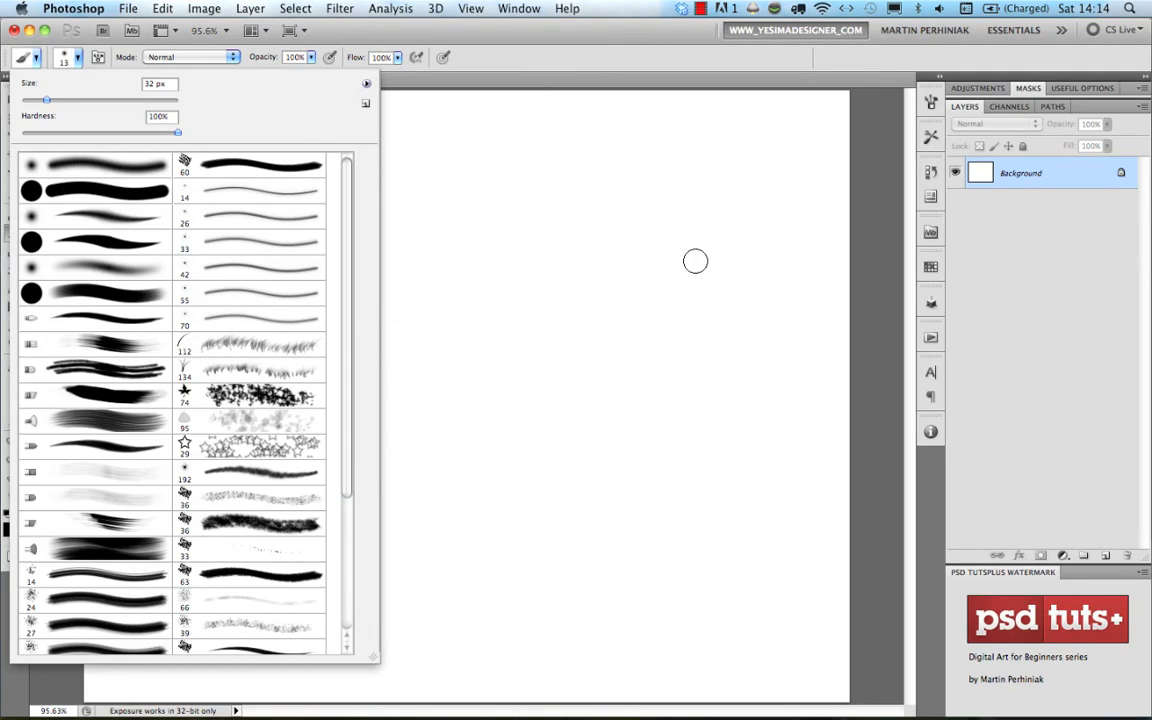
left_click_drag(342, 185, 347, 320)
mouse_move(338, 364)
left_mouse_down()
mouse_move(350, 357)
mouse_move(340, 225)
left_mouse_up()
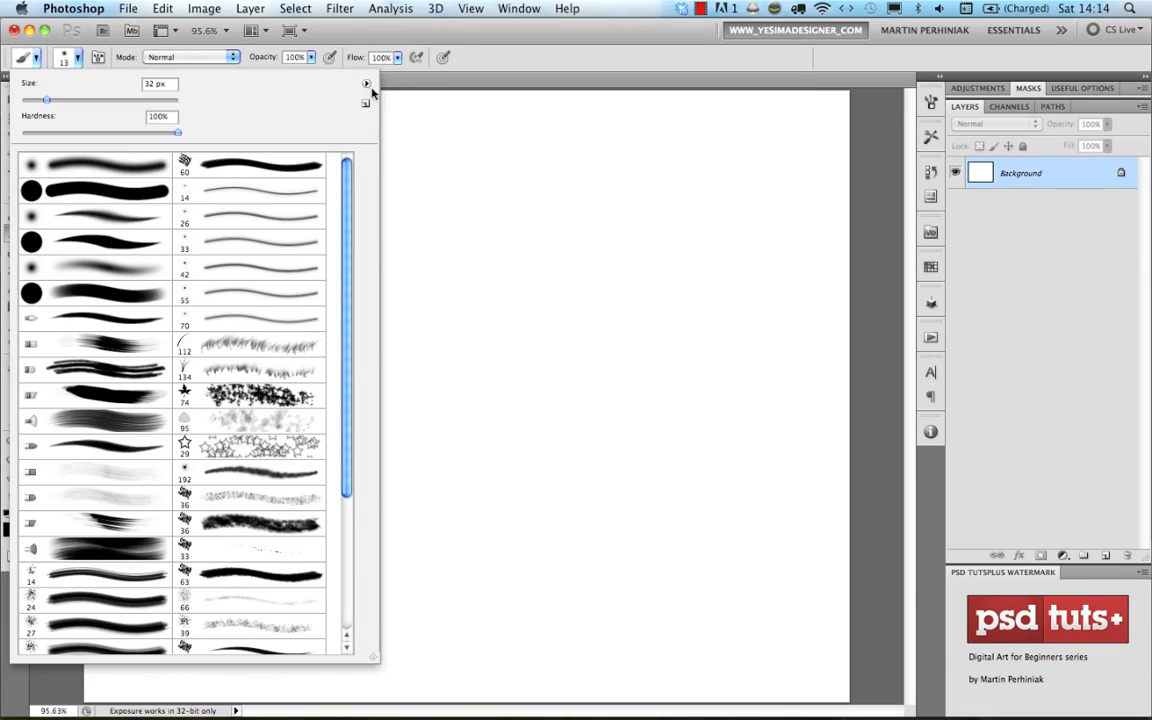
Choose the 134 px grass brush preset, stamp it once on the canvas and undo the stamp
left_click(366, 86)
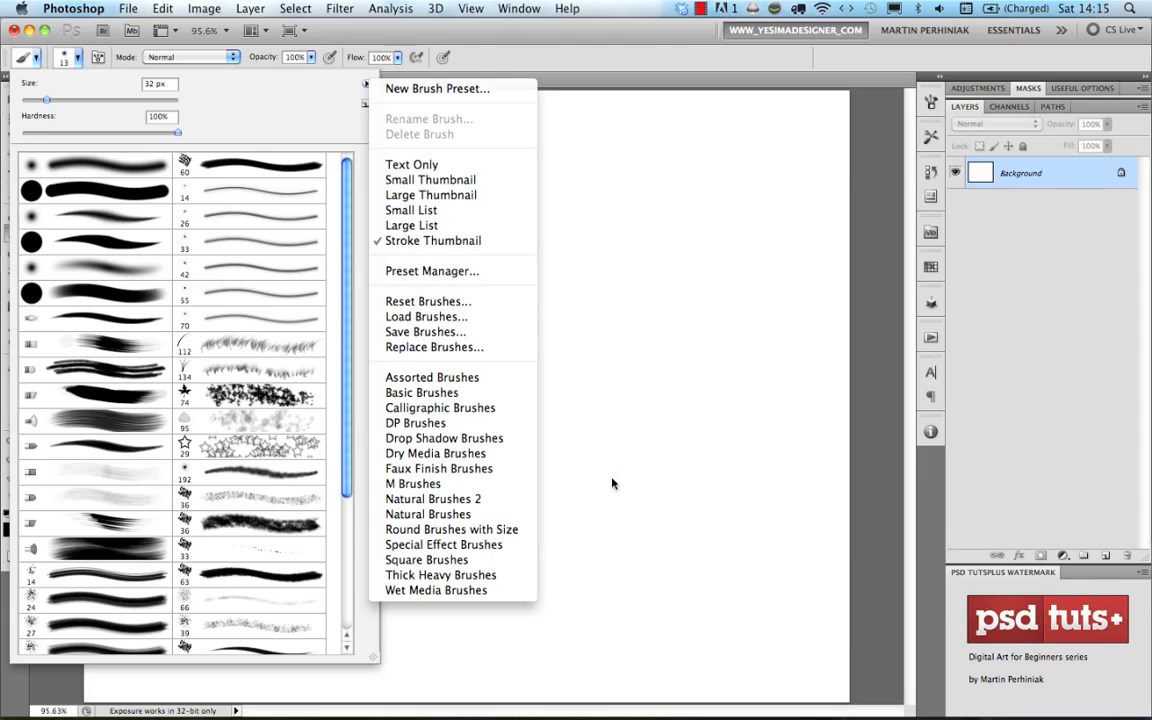
left_click(249, 88)
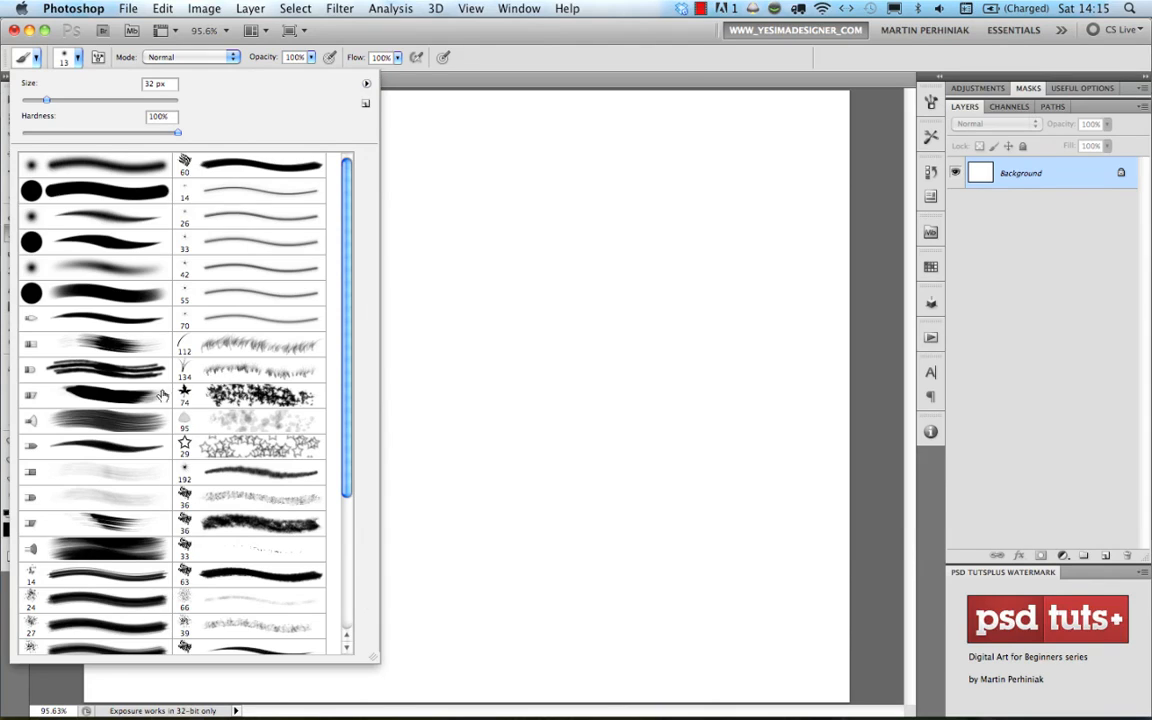
left_click(215, 372)
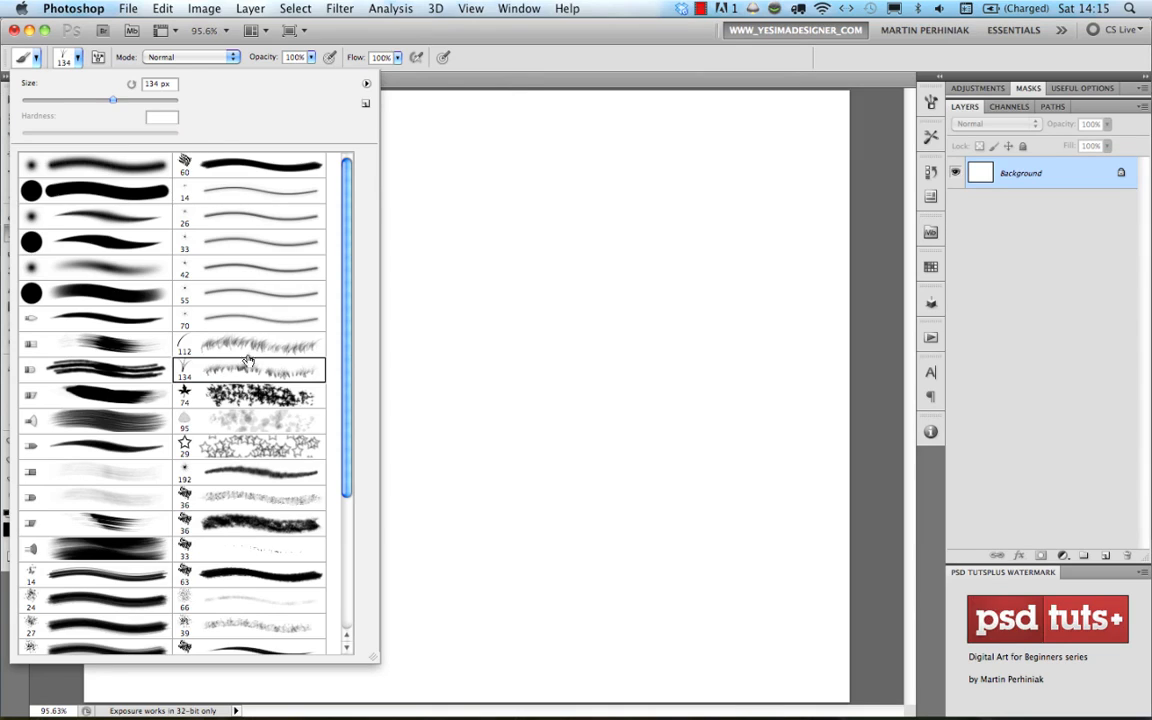
left_click(505, 60)
left_click(371, 322)
key("super+z")
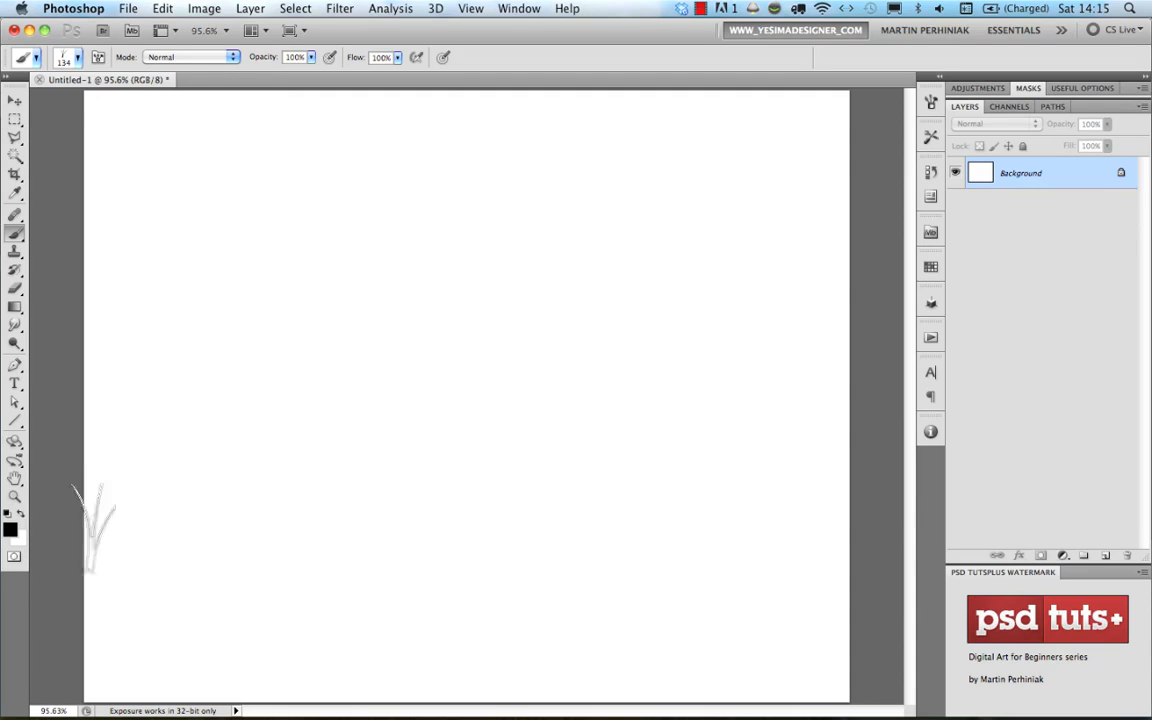
Set the foreground colour to a medium green and paint a patch of grass across the middle of the canvas
left_click(352, 308, "ctrl+alt+super")
mouse_move(500, 346)
left_mouse_down()
mouse_move(536, 341)
mouse_move(551, 320)
left_mouse_up()
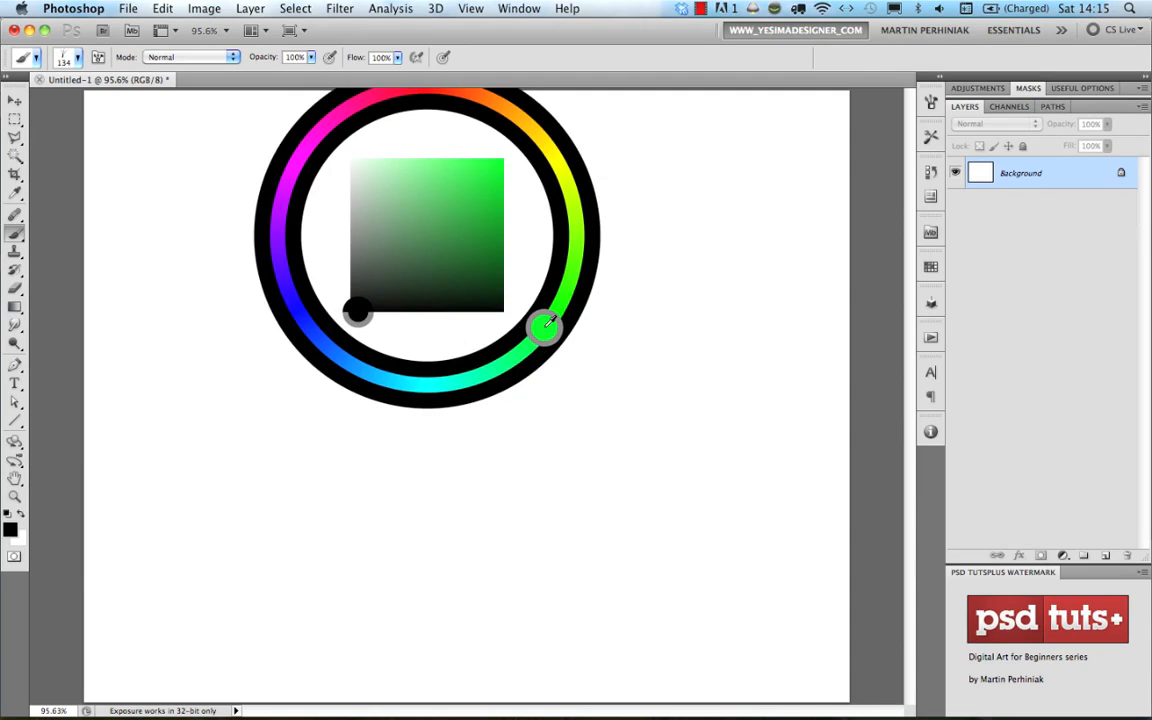
mouse_move(551, 320)
left_mouse_down()
mouse_move(476, 244)
mouse_move(487, 230)
left_mouse_up()
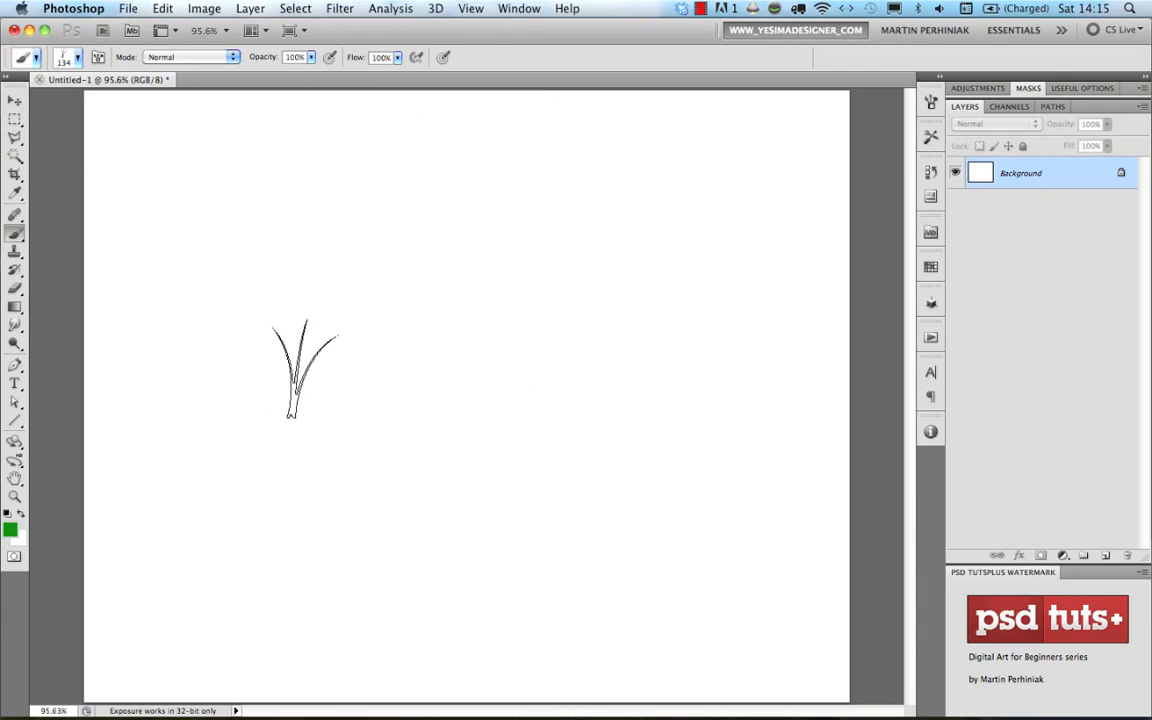
mouse_move(329, 409)
left_mouse_down()
mouse_move(391, 400)
mouse_move(451, 394)
mouse_move(309, 412)
mouse_move(418, 414)
mouse_move(435, 428)
mouse_move(344, 420)
mouse_move(306, 431)
mouse_move(390, 443)
mouse_move(495, 410)
left_mouse_up()
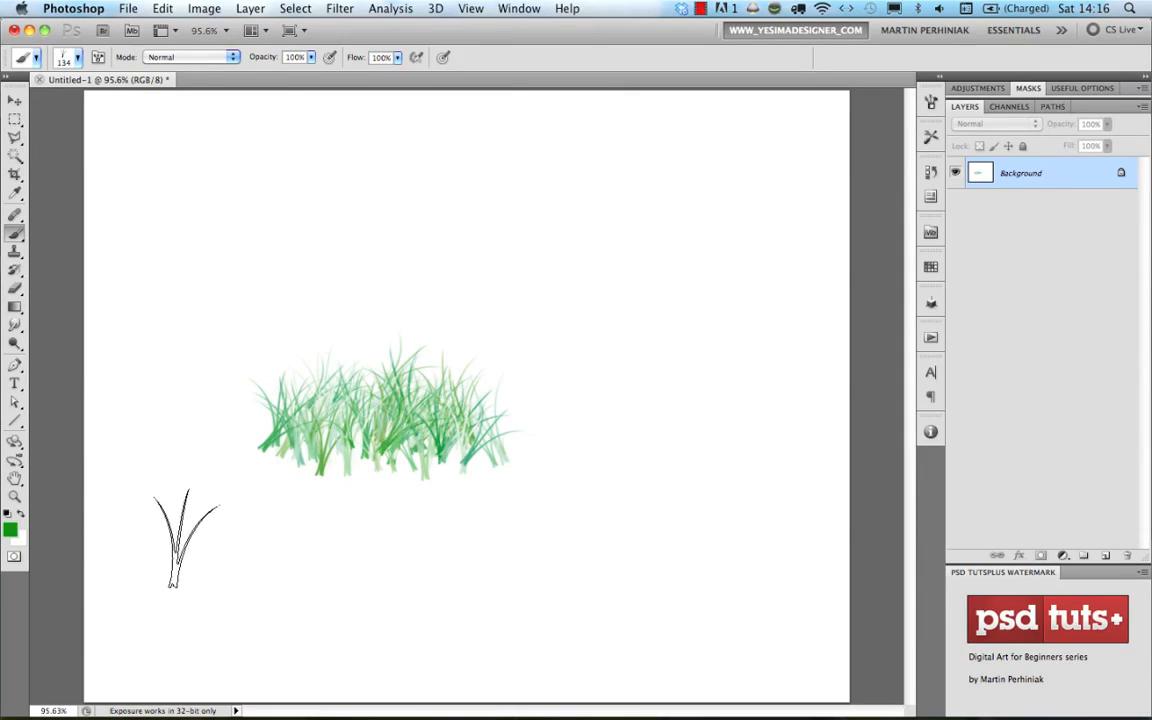
Swap the colours, set the foreground to a dark grey-green and paint denser grass over and around the patch
key("x")
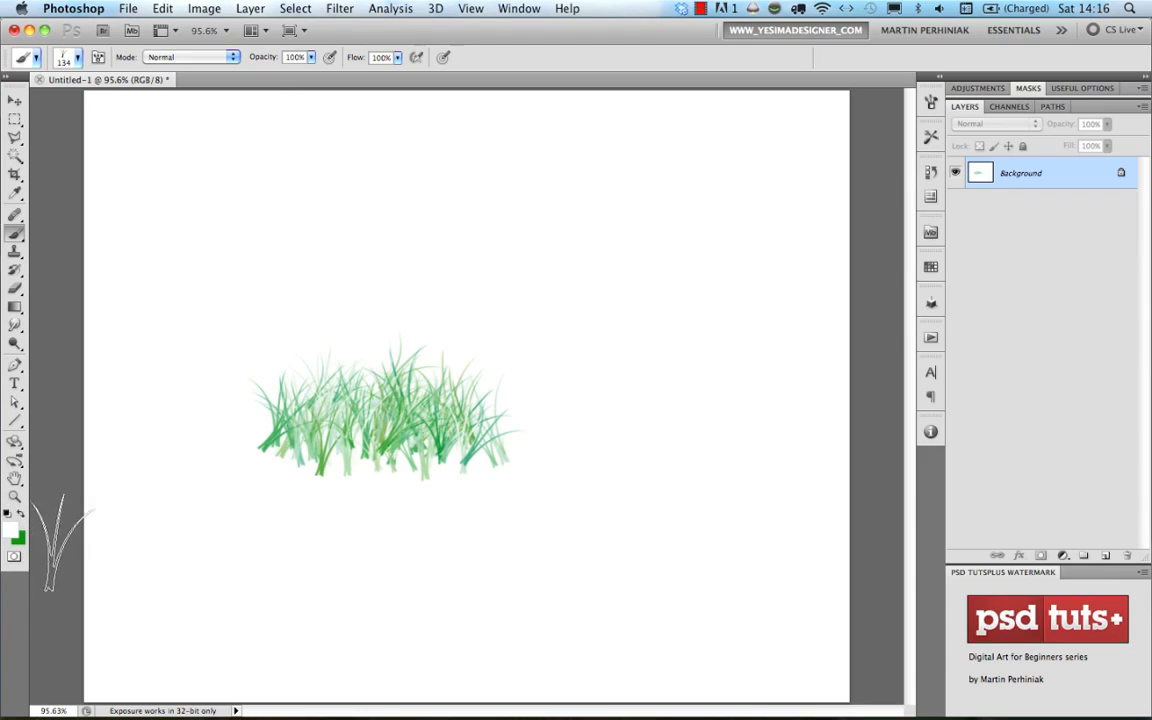
mouse_move(527, 463)
left_mouse_down()
mouse_move(587, 550)
mouse_move(570, 586)
left_mouse_up()
mouse_move(388, 407)
left_mouse_down()
mouse_move(450, 423)
mouse_move(527, 412)
mouse_move(295, 429)
mouse_move(462, 451)
mouse_move(406, 365)
mouse_move(285, 270)
mouse_move(388, 290)
mouse_move(292, 289)
mouse_move(390, 298)
mouse_move(303, 310)
mouse_move(272, 330)
mouse_move(368, 325)
mouse_move(352, 375)
mouse_move(268, 343)
mouse_move(370, 358)
mouse_move(240, 352)
mouse_move(250, 373)
mouse_move(380, 370)
mouse_move(345, 390)
mouse_move(233, 385)
mouse_move(385, 400)
mouse_move(198, 388)
mouse_move(308, 333)
mouse_move(395, 358)
mouse_move(413, 340)
mouse_move(450, 370)
mouse_move(420, 405)
mouse_move(310, 398)
mouse_move(378, 408)
mouse_move(515, 390)
mouse_move(380, 350)
mouse_move(430, 310)
mouse_move(505, 320)
mouse_move(425, 355)
mouse_move(350, 358)
mouse_move(545, 360)
mouse_move(500, 400)
mouse_move(300, 410)
mouse_move(190, 398)
mouse_move(460, 422)
mouse_move(555, 400)
mouse_move(298, 440)
mouse_move(545, 423)
mouse_move(490, 373)
mouse_move(458, 367)
mouse_move(152, 395)
left_mouse_up()
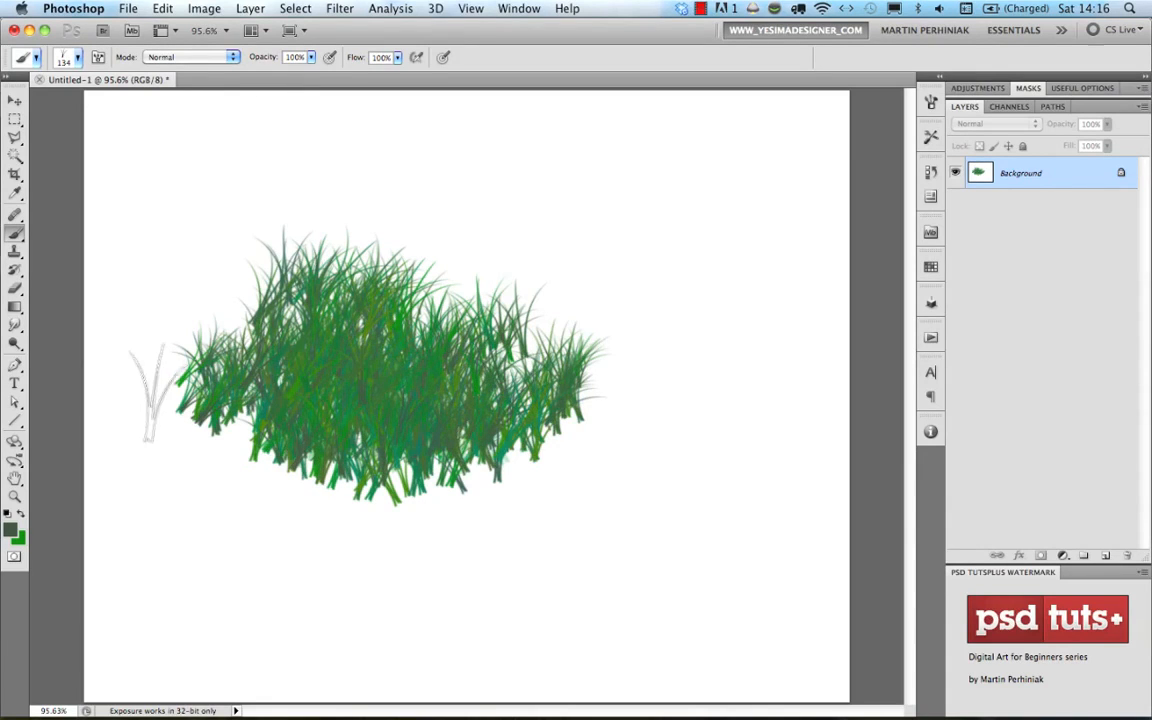
mouse_move(496, 408)
left_mouse_down()
mouse_move(502, 380)
mouse_move(428, 385)
left_mouse_up()
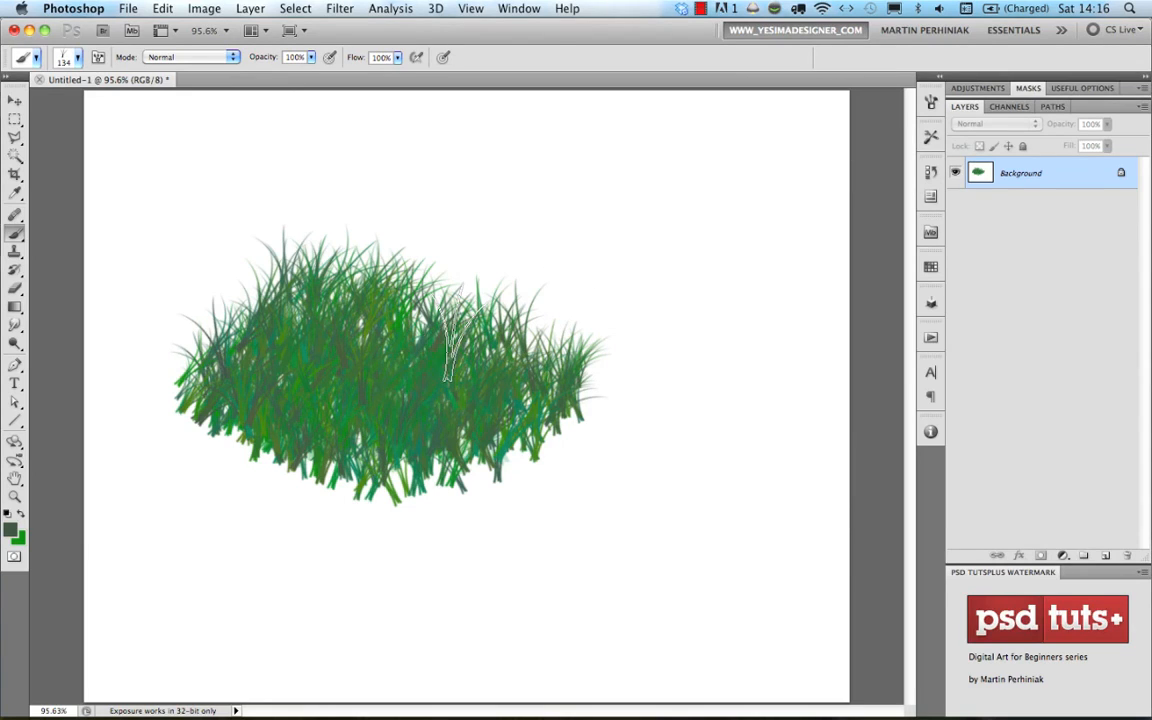
Examine the Shape Dynamics settings of the grass brush
left_click(930, 102)
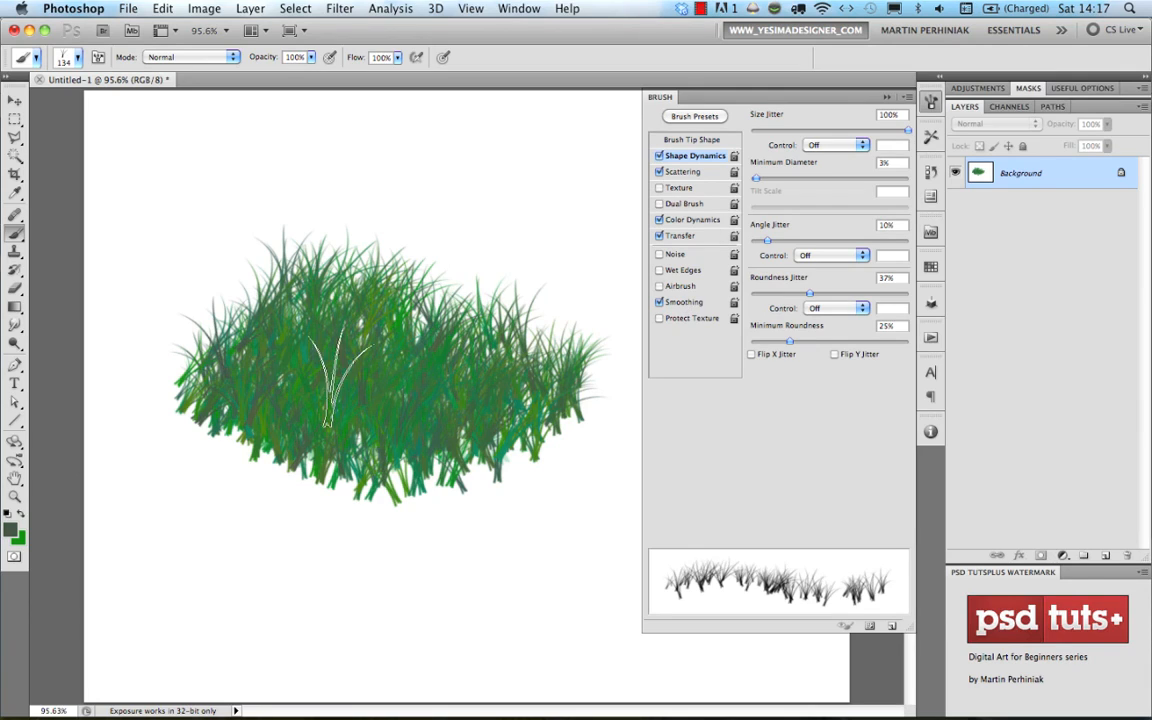
left_click(931, 103)
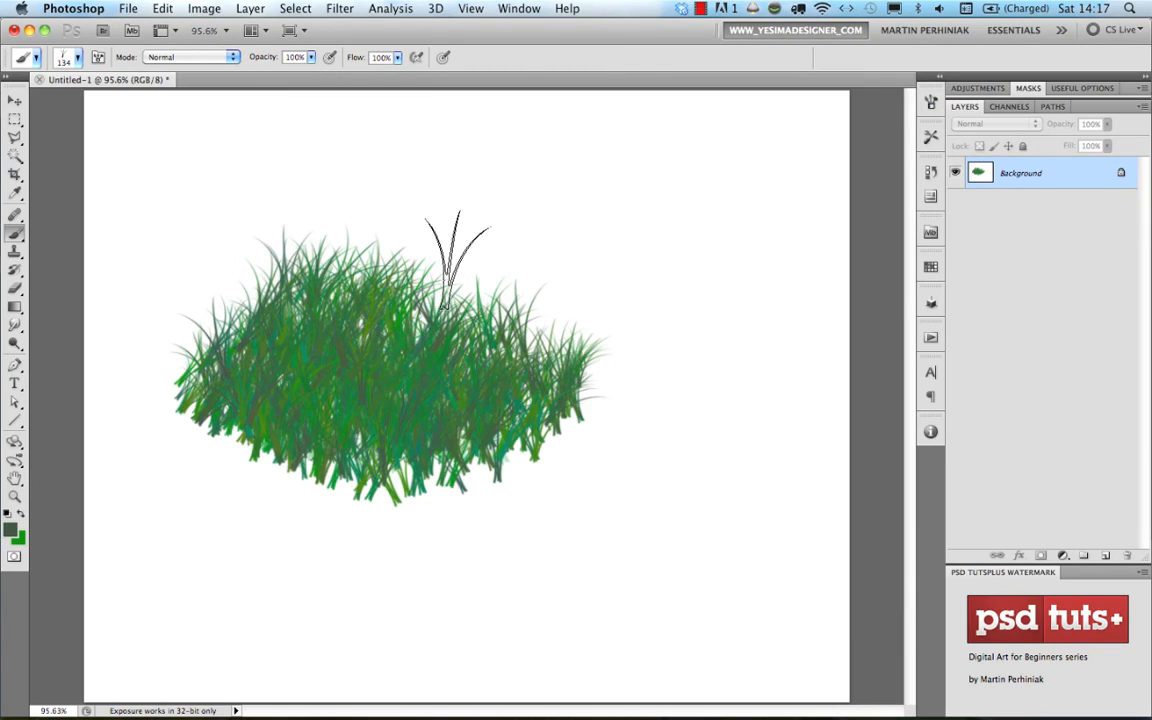
Create a new document 200 by 200 pixels with a white background
left_click(126, 8)
left_click(148, 29)
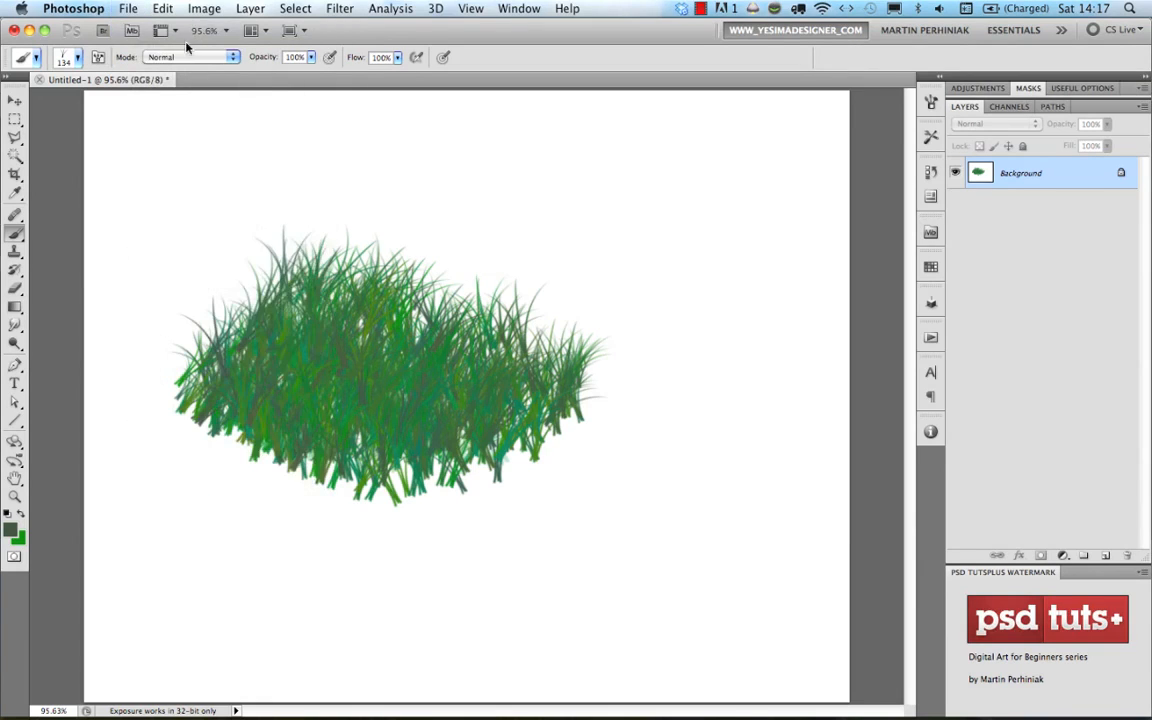
double_click(383, 262)
type("100200200")
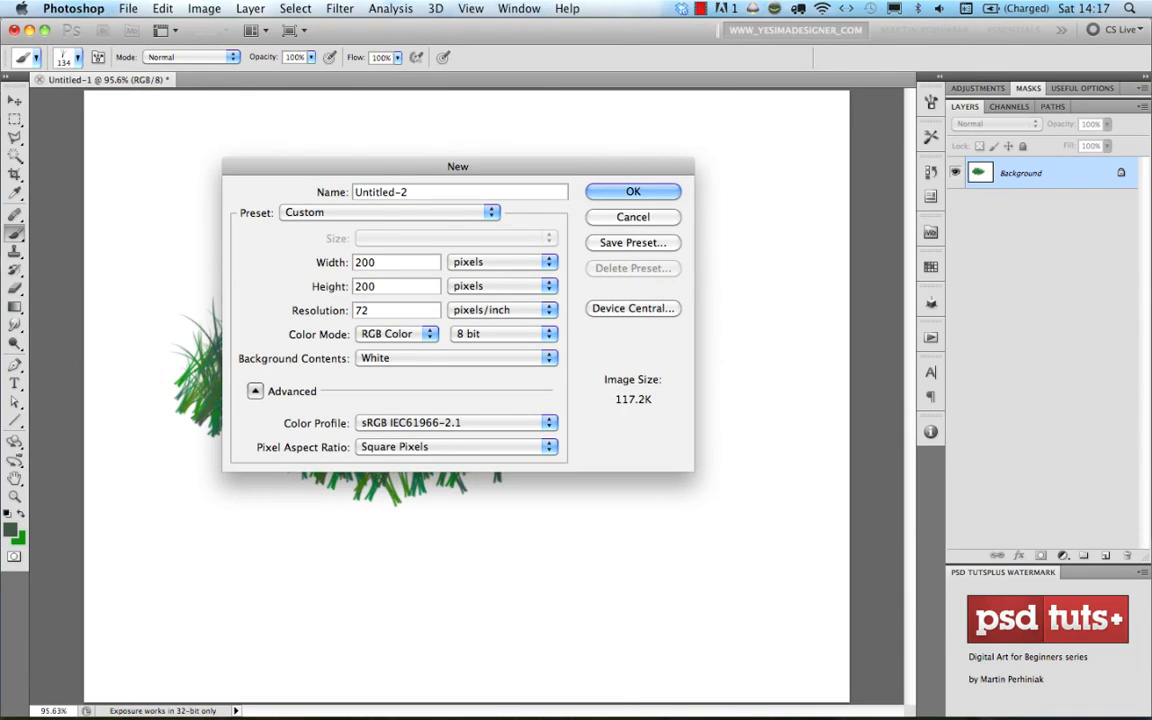
key("Return")
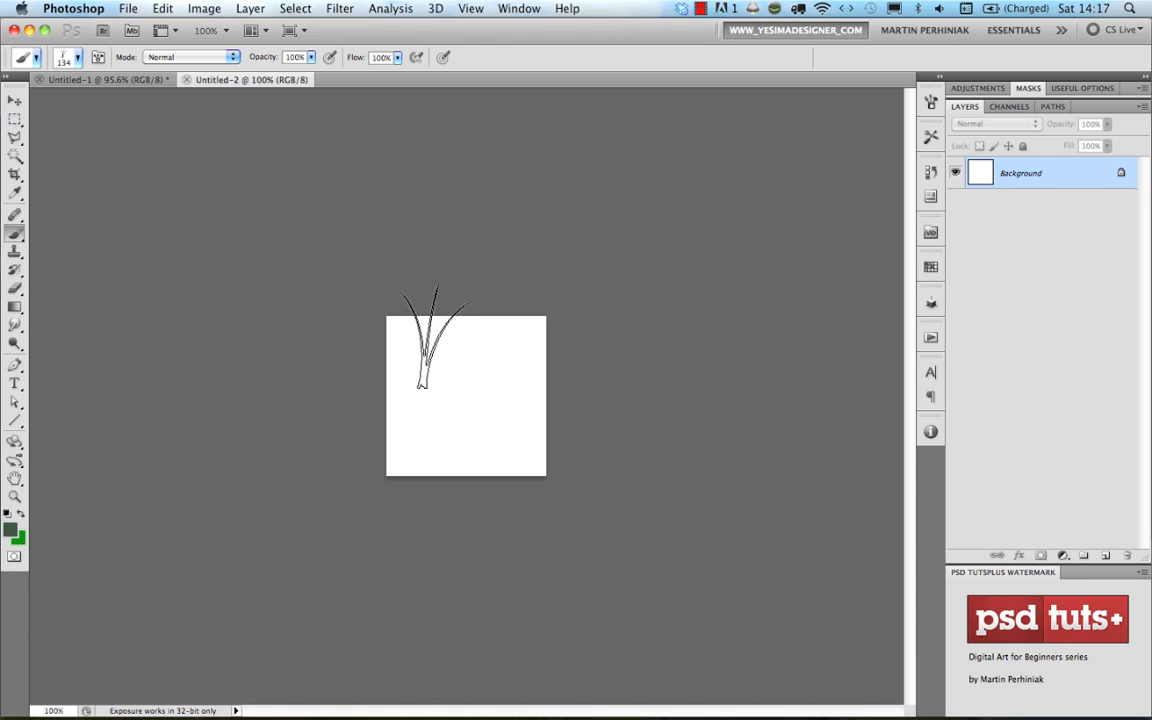
Restore the default black and white colours and paint dots at the canvas's top and bottom centre with a 7 px hard round brush
key("d")
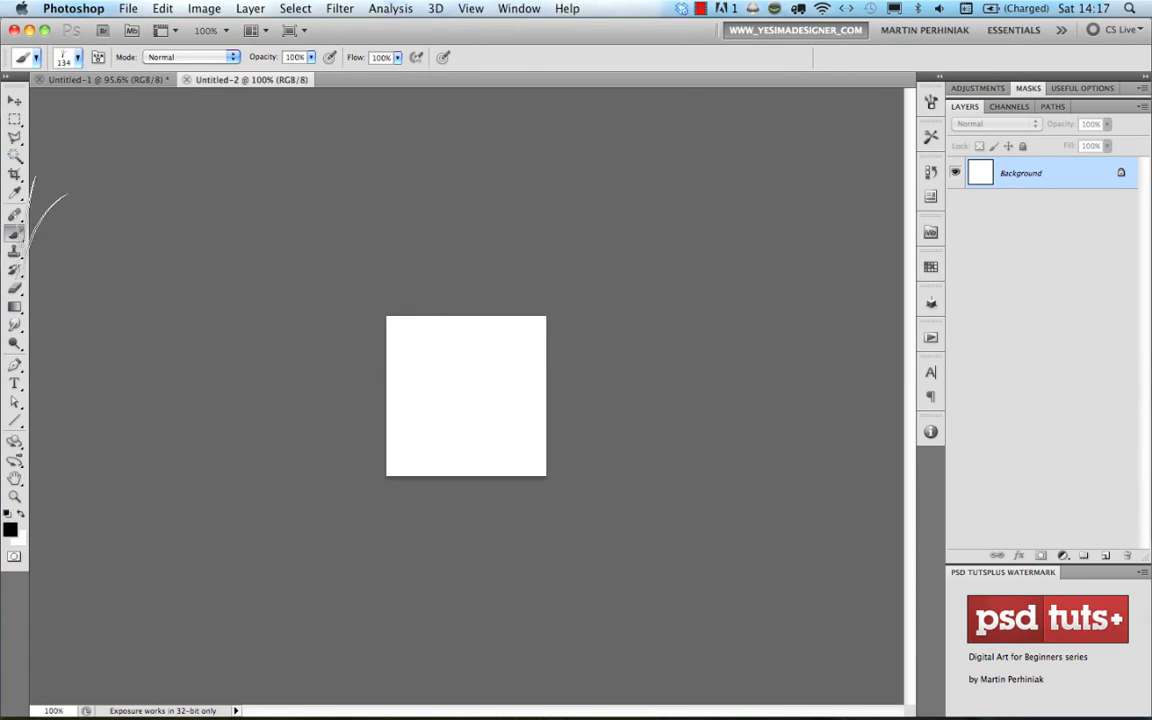
left_click(78, 60)
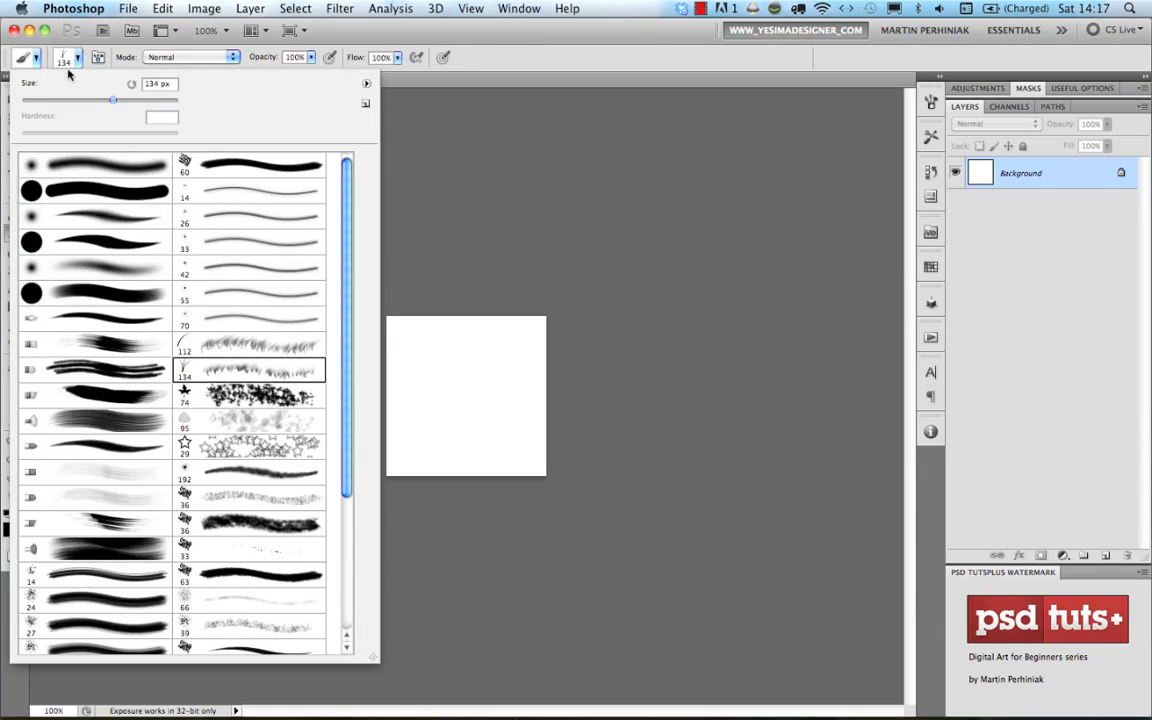
left_click(87, 191)
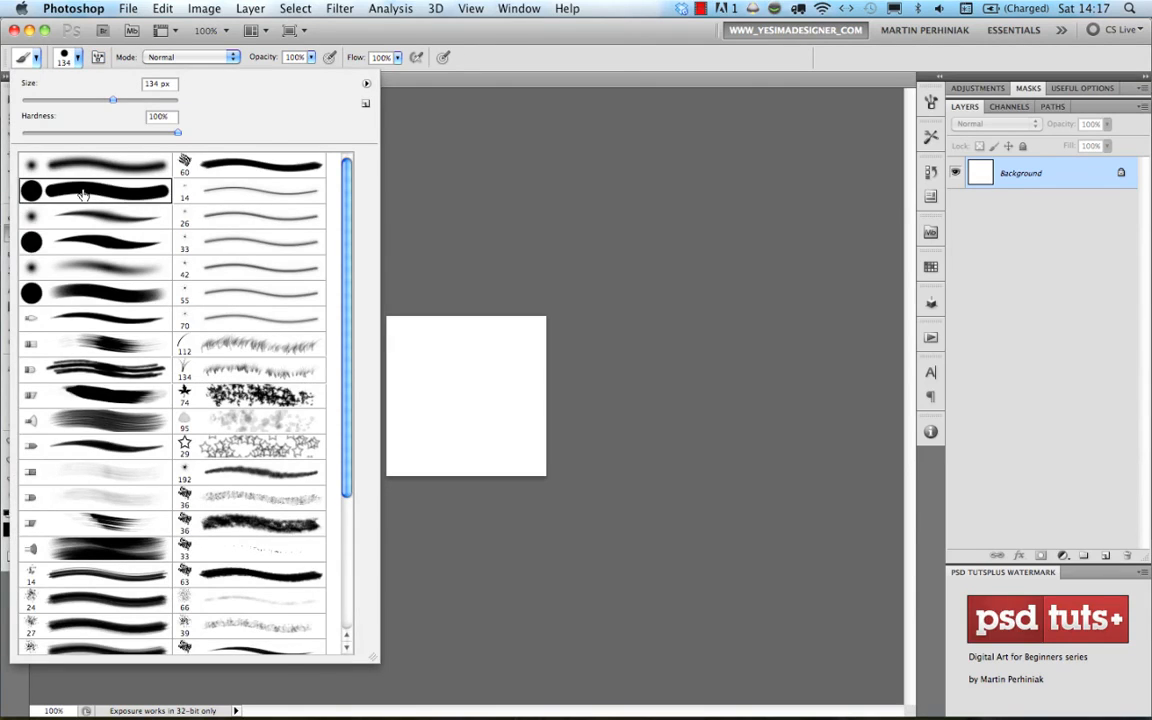
left_click(497, 45)
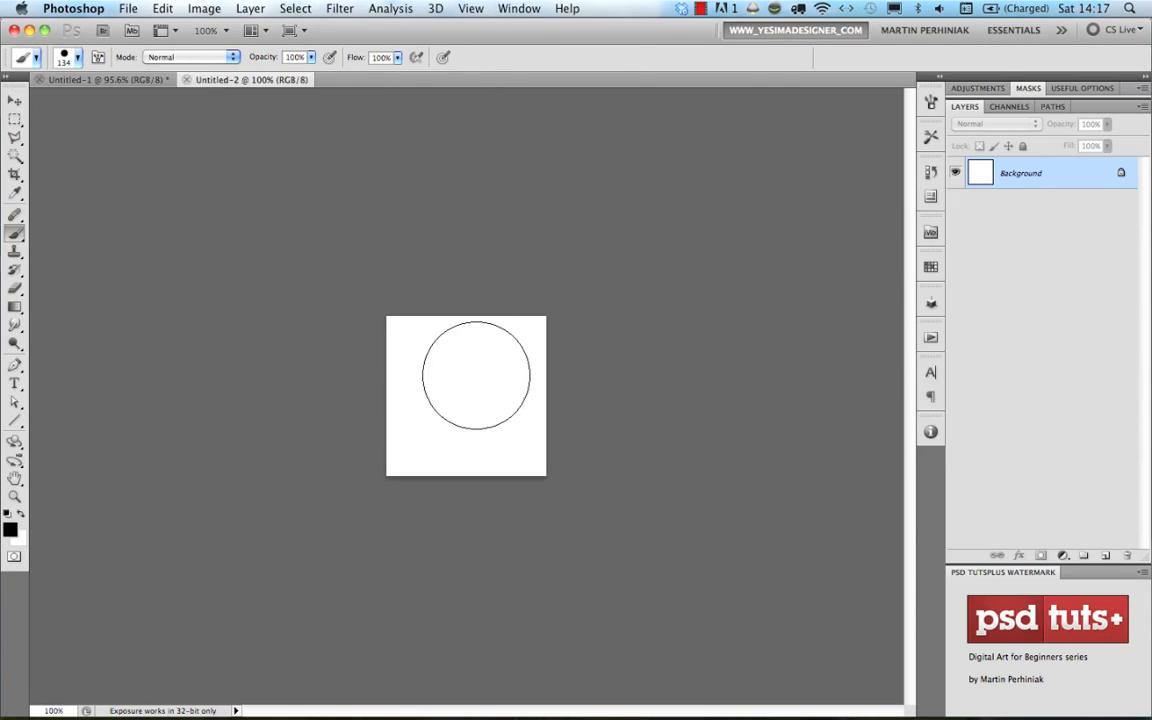
mouse_move(479, 393)
left_mouse_down()
mouse_move(423, 408)
mouse_move(457, 437)
mouse_move(461, 471)
left_mouse_up()
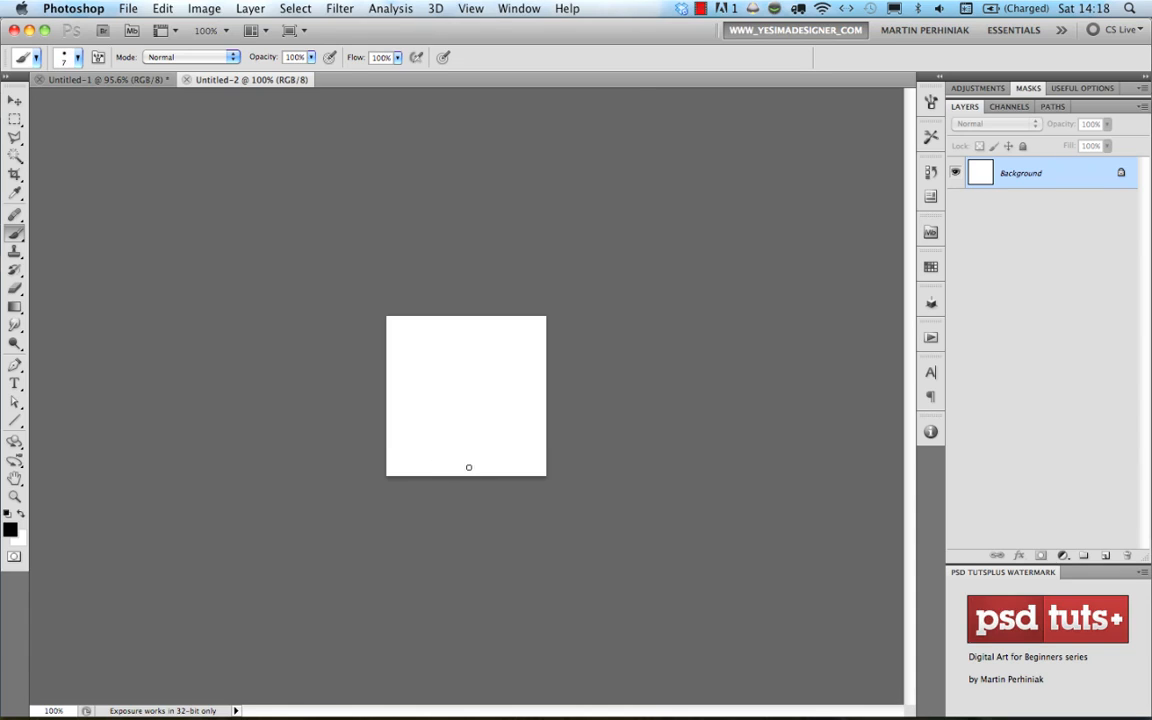
left_click(468, 469)
Select the entire canvas and define the two dots as a brush preset named "stripe"
key("super+a")
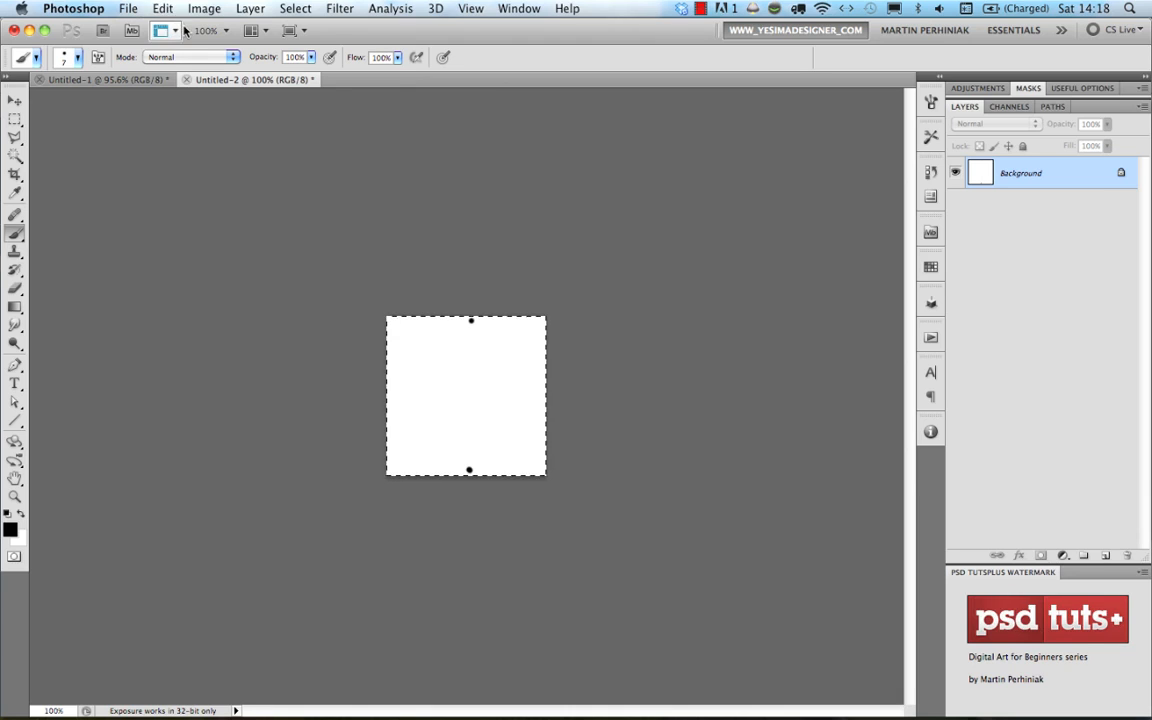
left_click(295, 9)
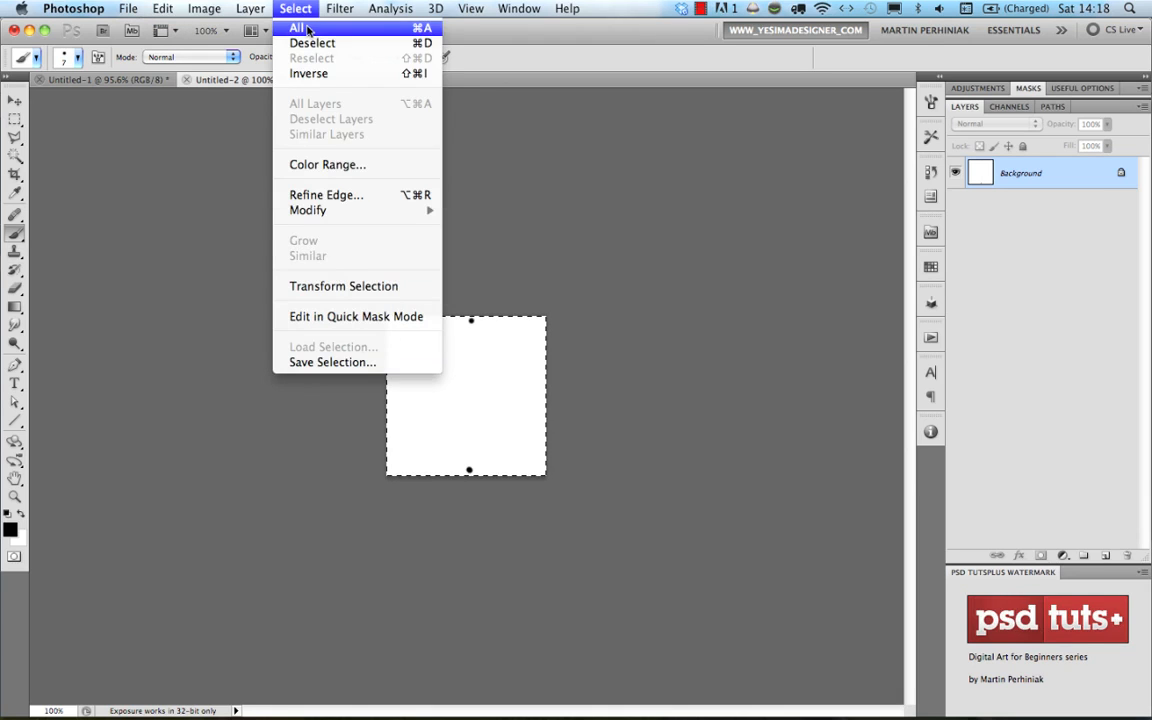
left_click(160, 177)
left_click(162, 8)
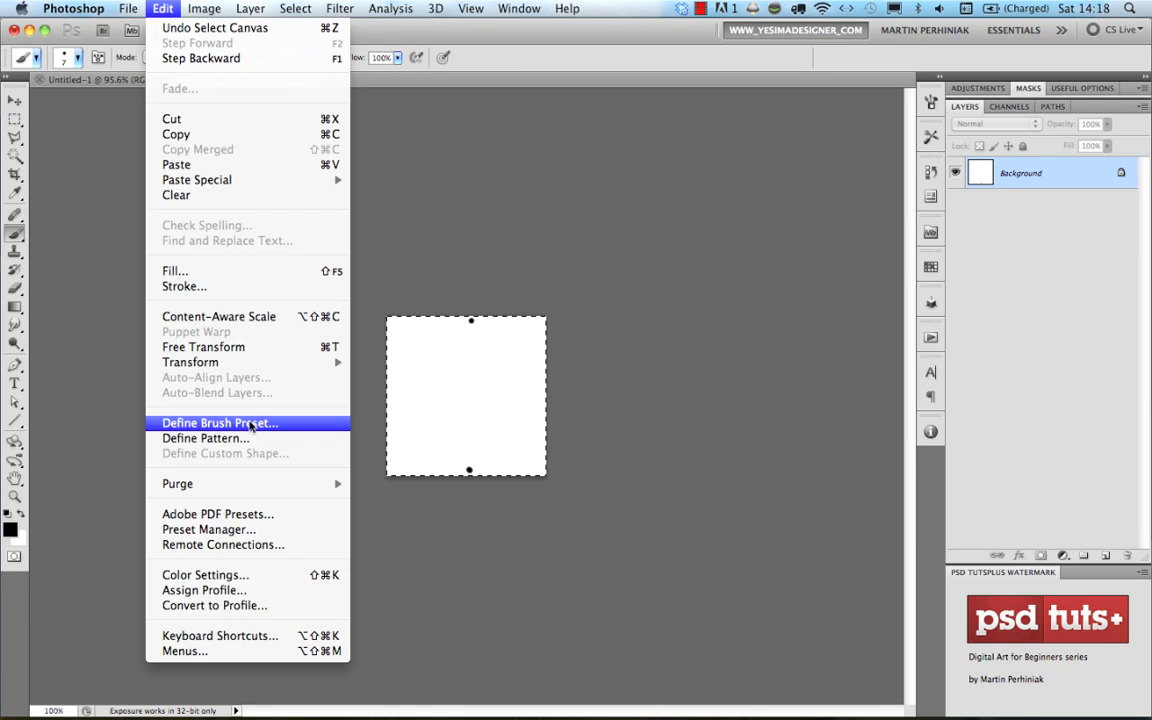
left_click(250, 426)
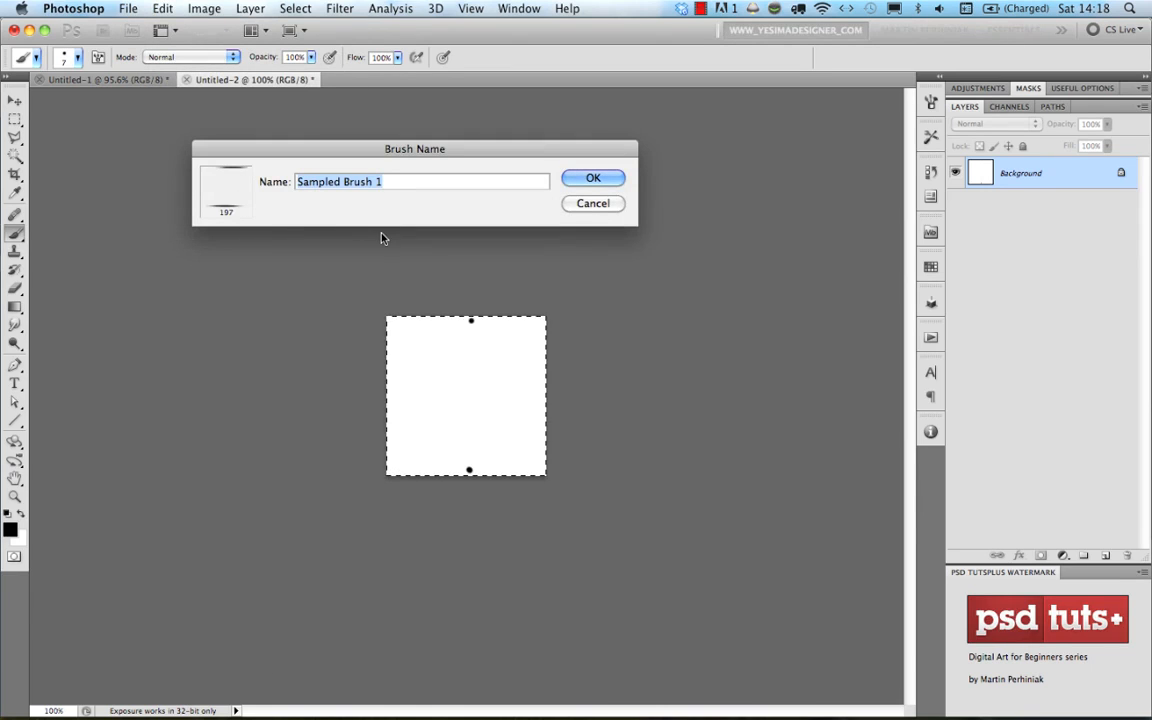
type("stripe")
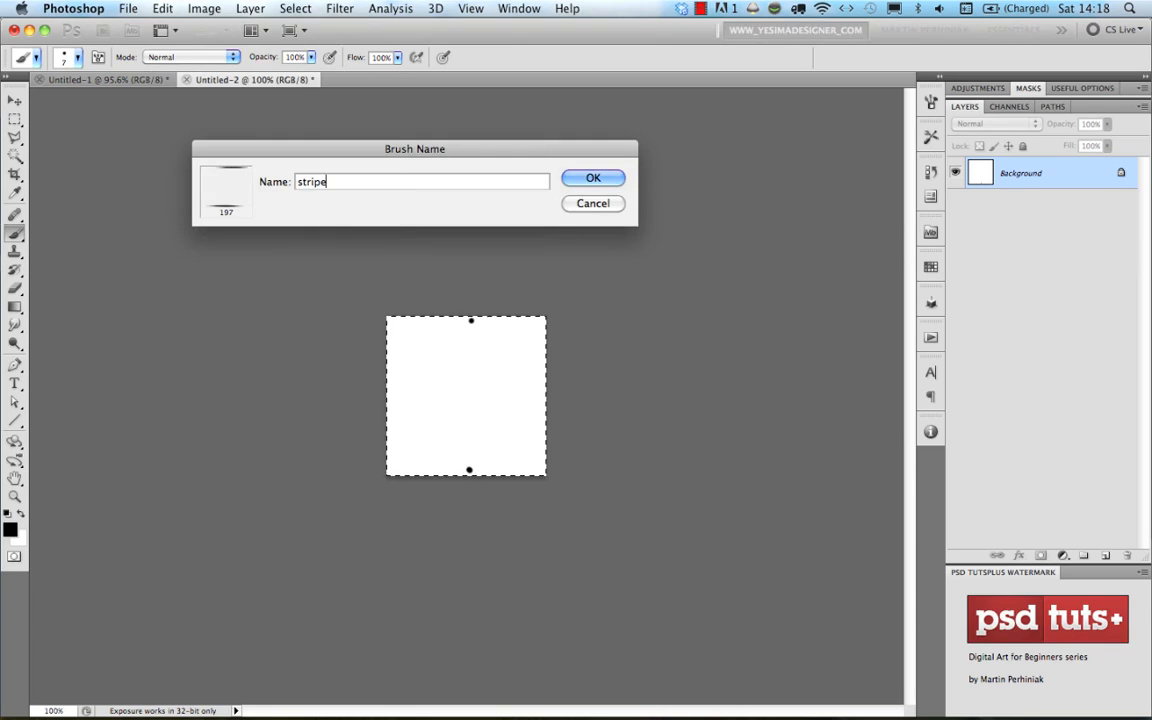
key("Return")
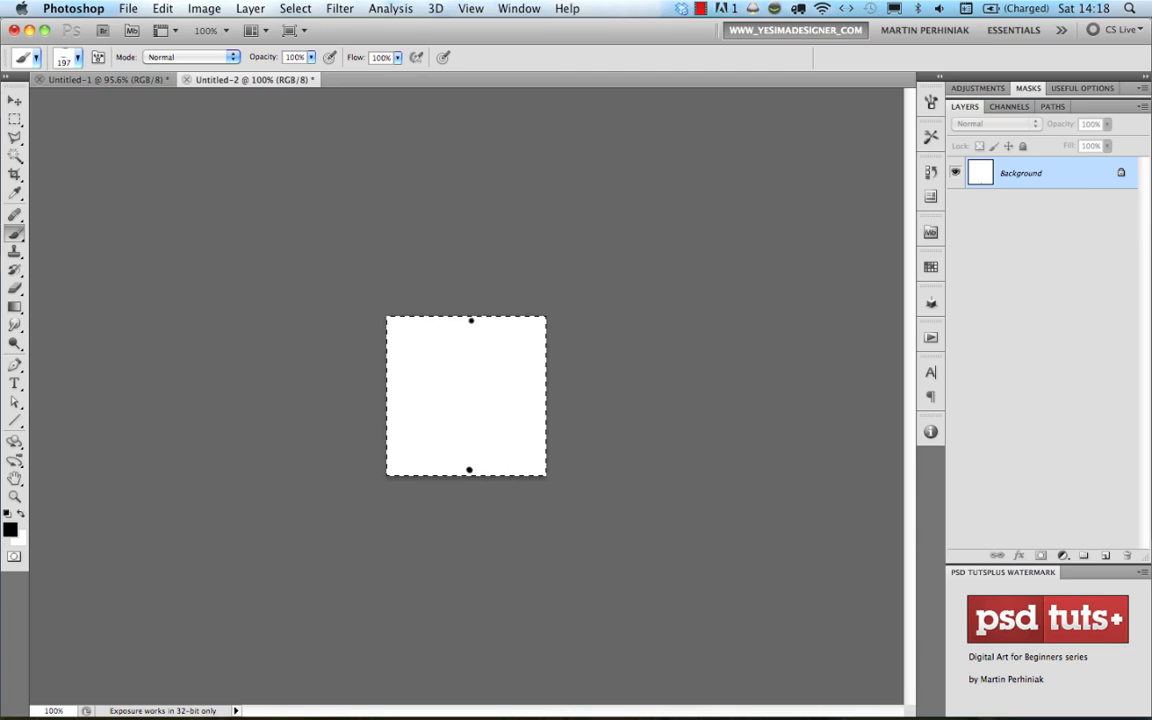
Clear the dots from the selected canvas, trying a fill with the black foreground before filling it with the white background colour
key("shift+BackSpace")
key("Return")
key("alt+BackSpace")
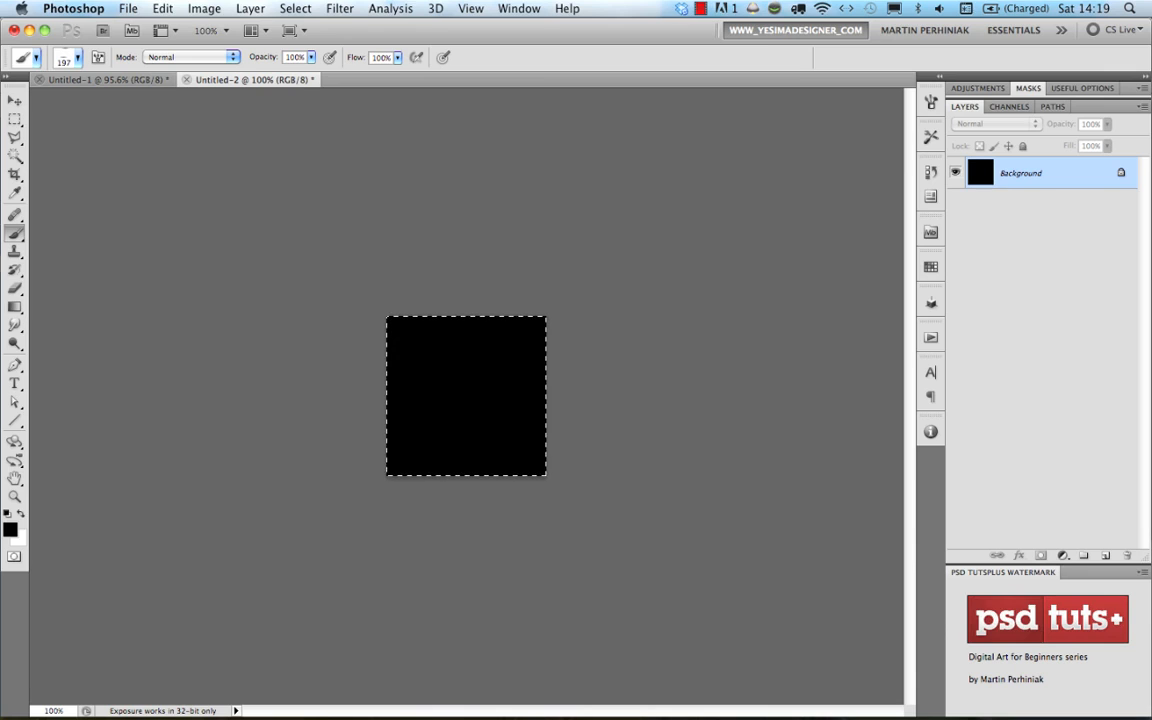
key("super+BackSpace")
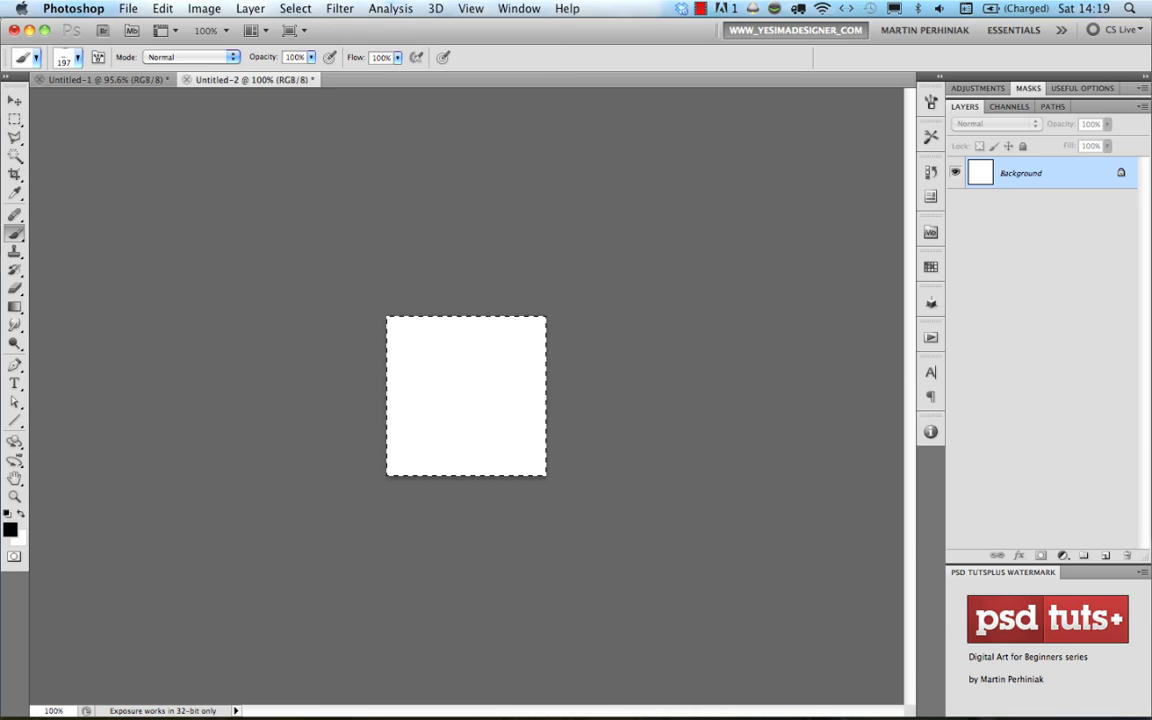
Deselect the canvas and choose a hard round brush resized to 33 px
key("super+d")
left_click(70, 56)
left_click(31, 58)
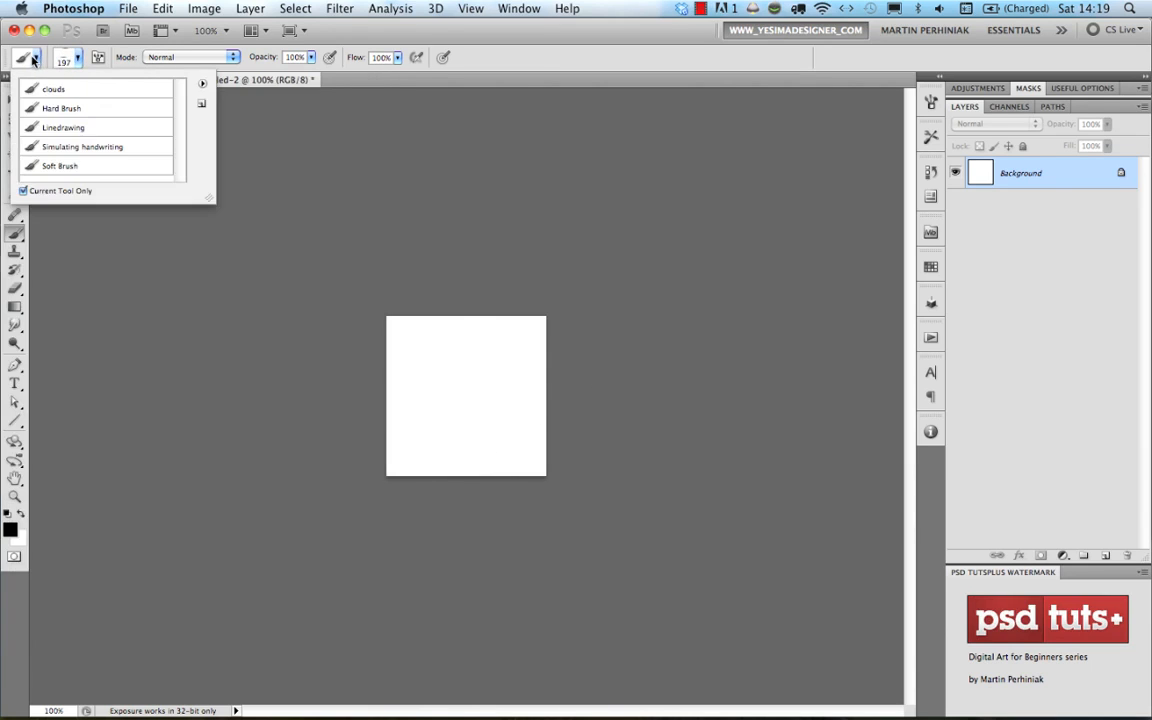
left_click(70, 57)
scroll(330, 280, "up", 2)
scroll(337, 244, "up", 3)
left_click(80, 186)
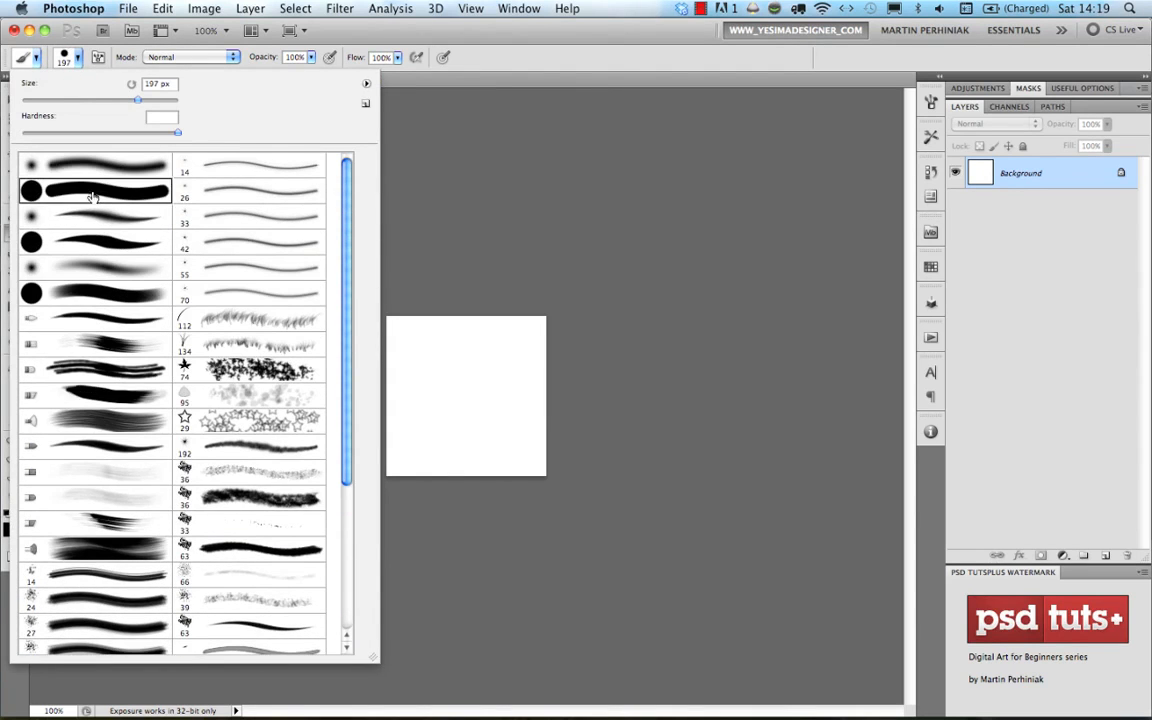
left_click(492, 61)
left_click_drag(507, 348, 441, 352)
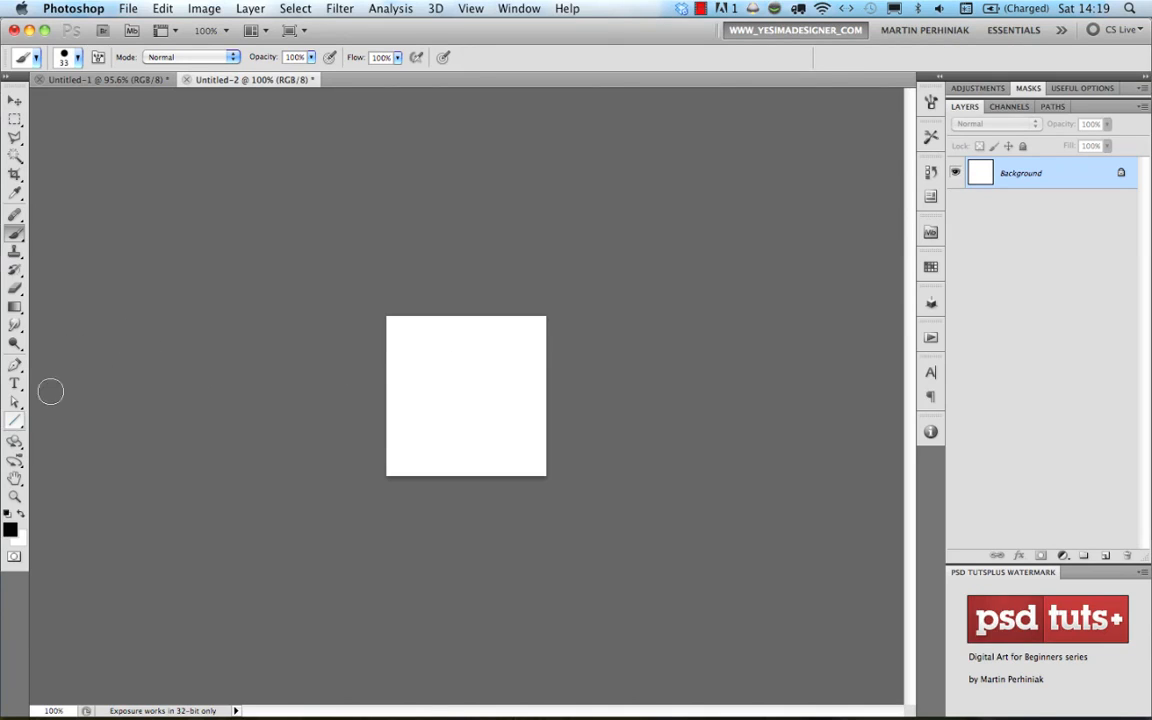
Set up the Polygon tool for a four-pointed star, trying 5 sides before setting 4 and checking the star and indent options
left_click(14, 419)
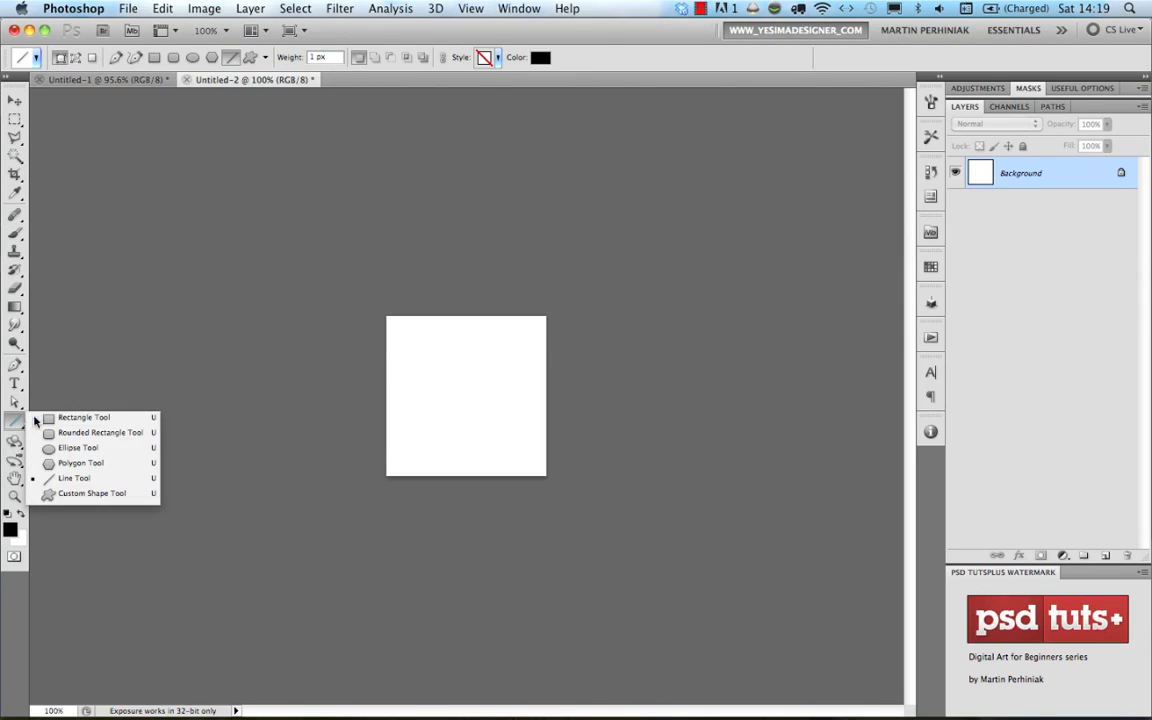
left_click(105, 467)
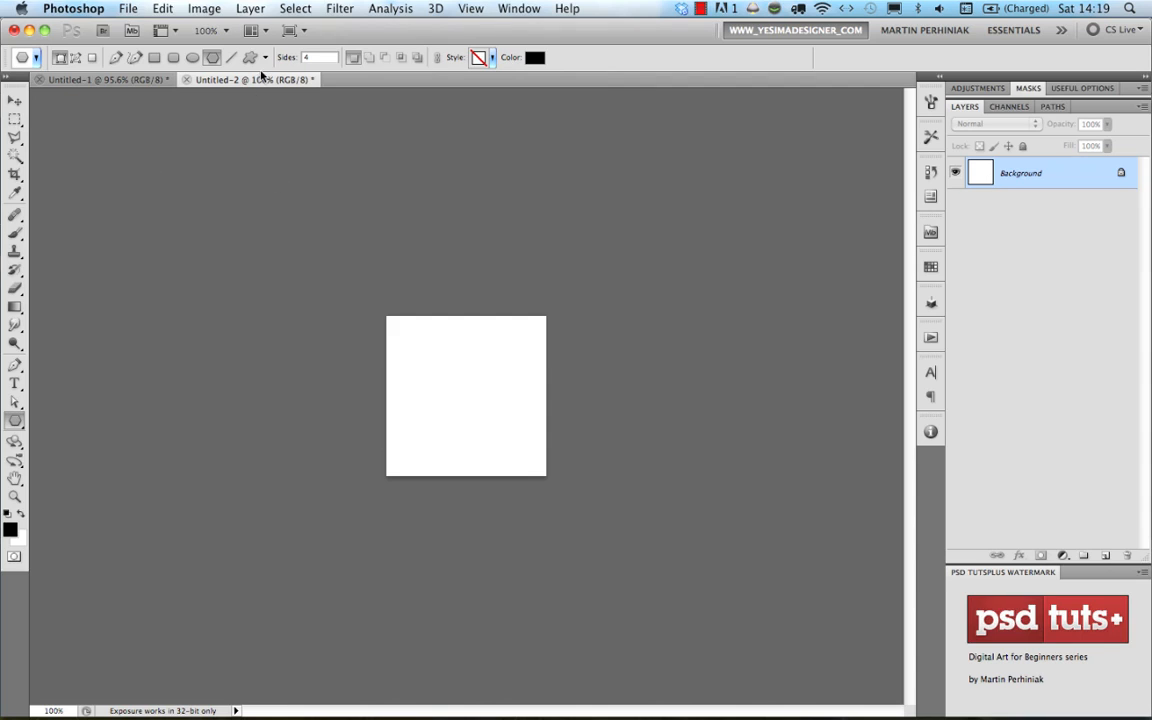
left_click_drag(316, 57, 244, 67)
type("5")
left_click(265, 58)
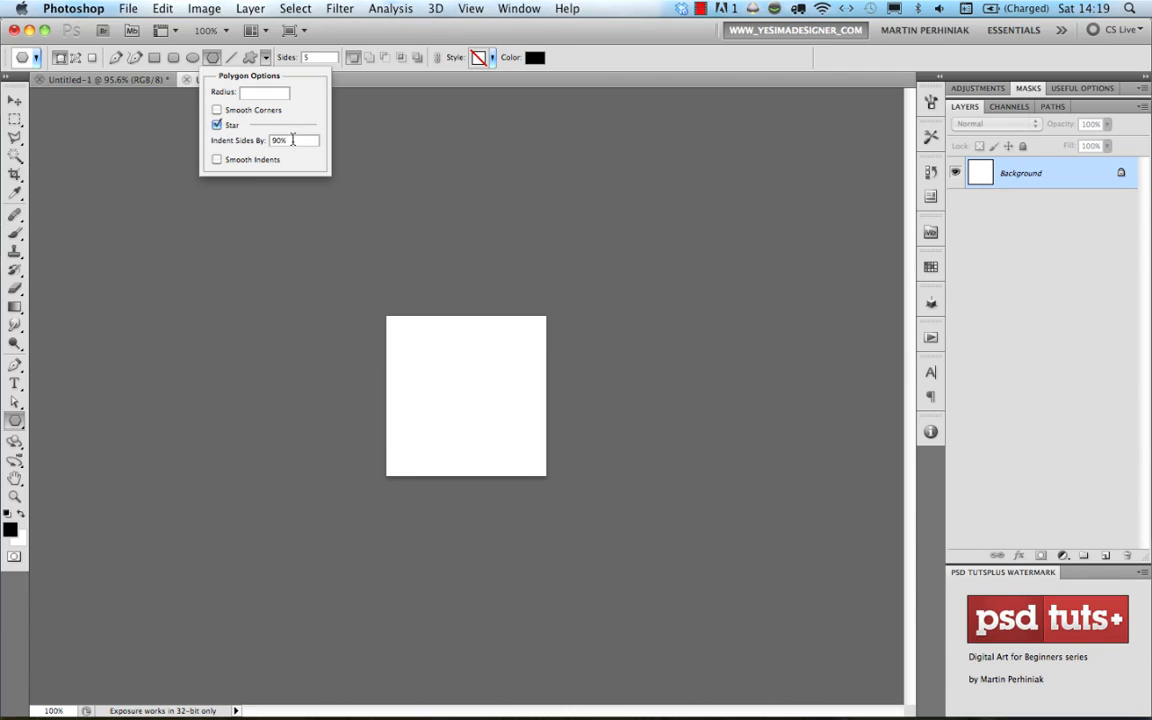
left_click(311, 57)
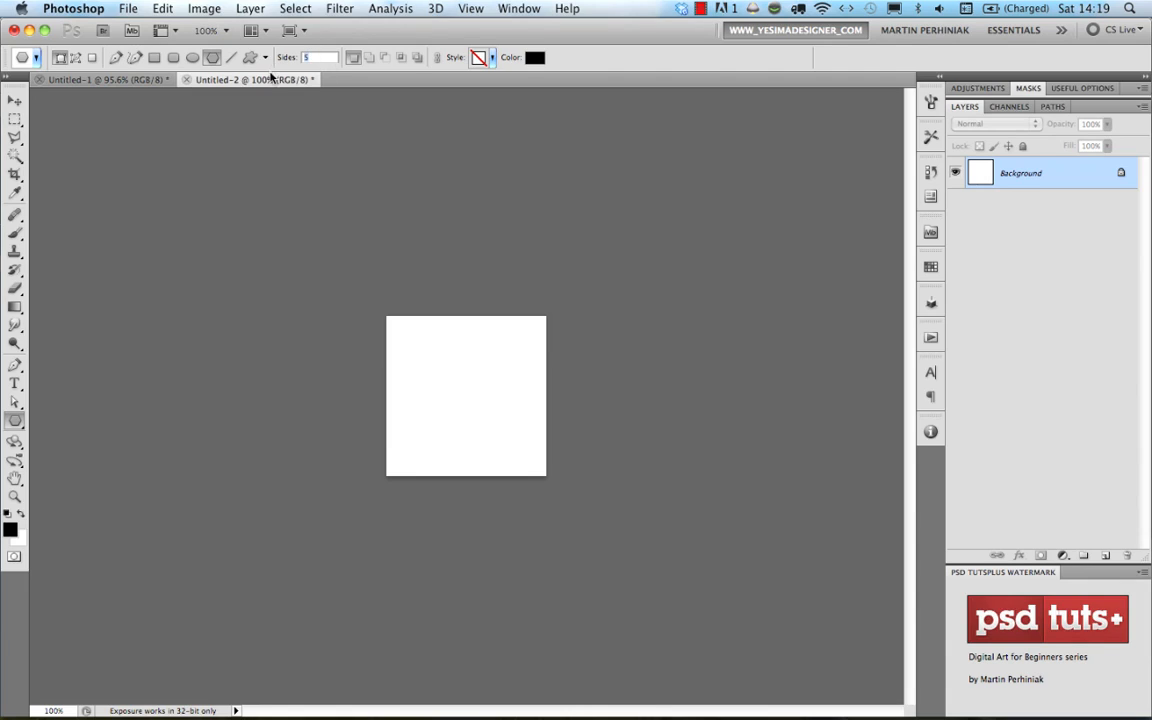
left_click(263, 59)
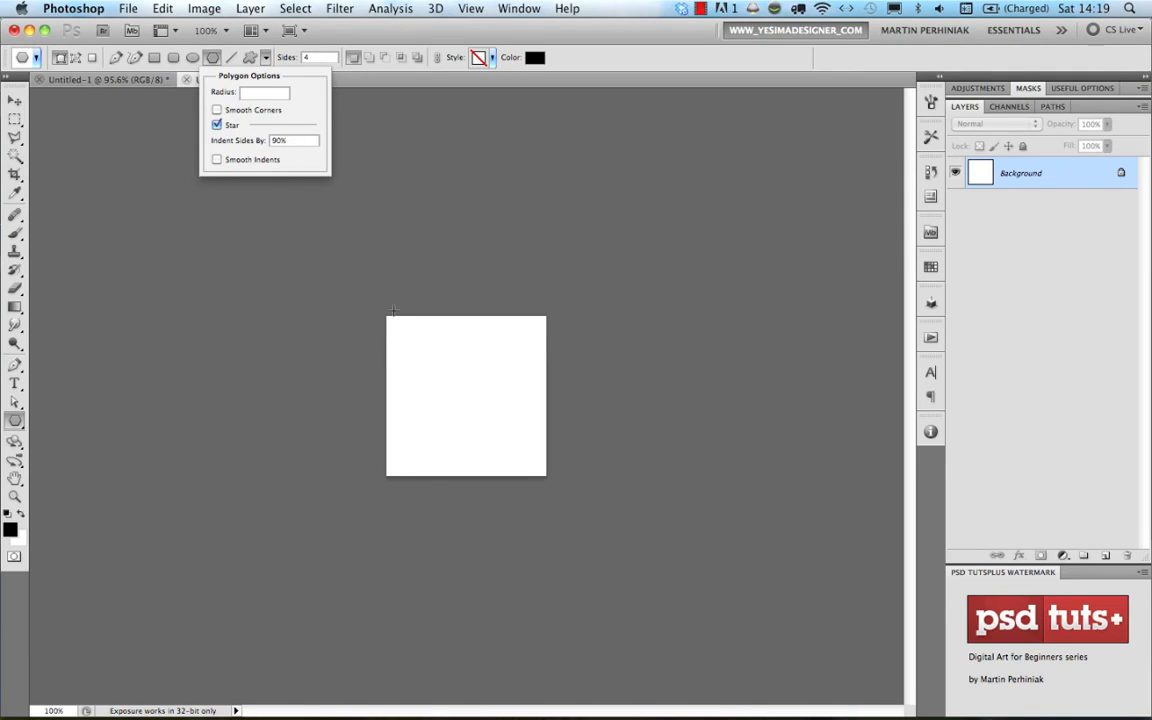
left_click_drag(461, 394, 480, 326)
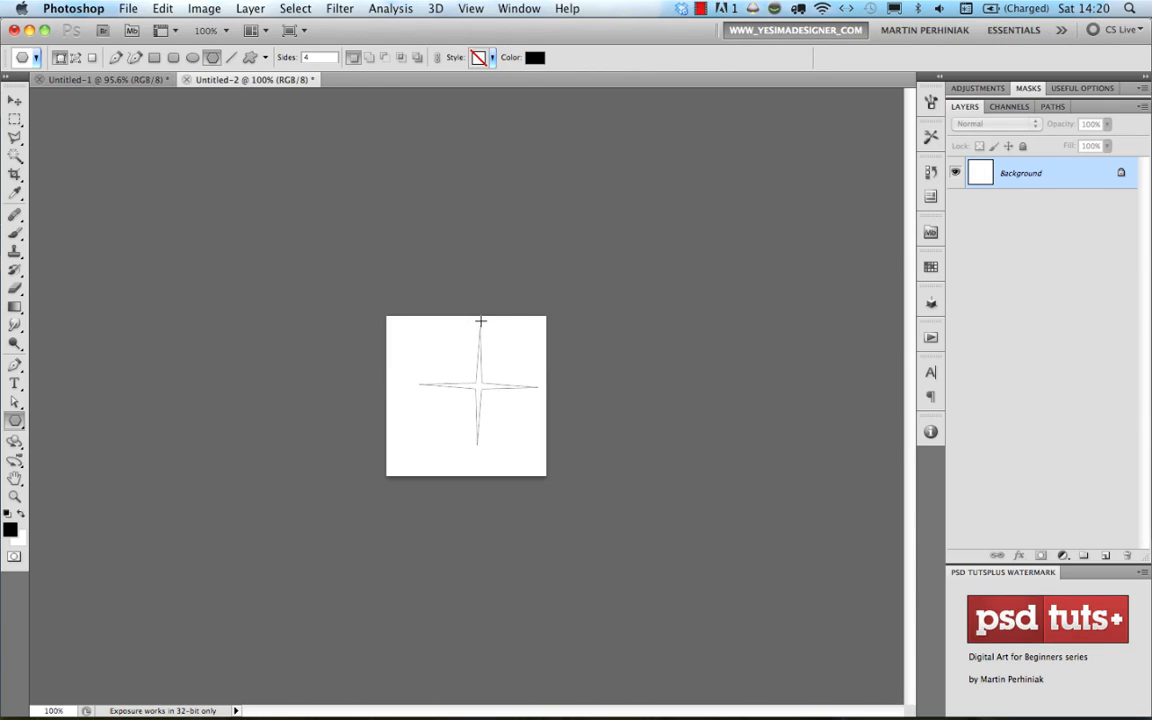
left_click_drag(453, 321, 452, 321)
key("super+z")
Draw an upright black four-pointed star from the canvas centre, spanning nearly its full width and height
key("super+0")
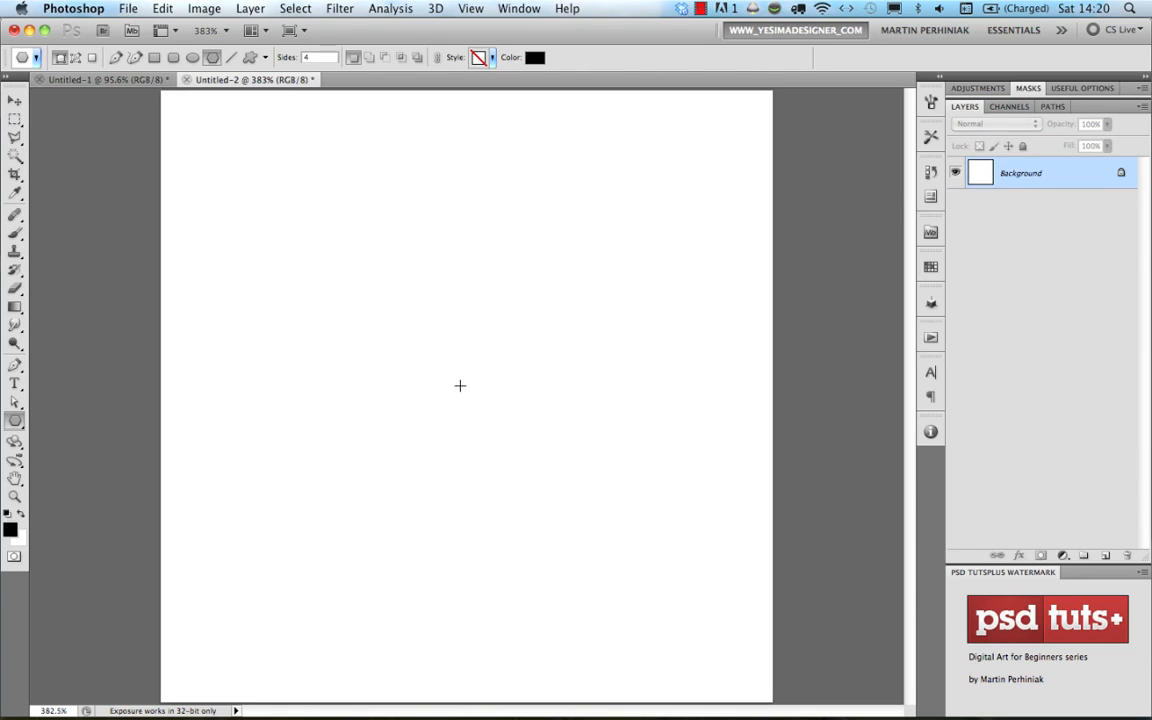
left_click_drag(504, 328, 471, 111)
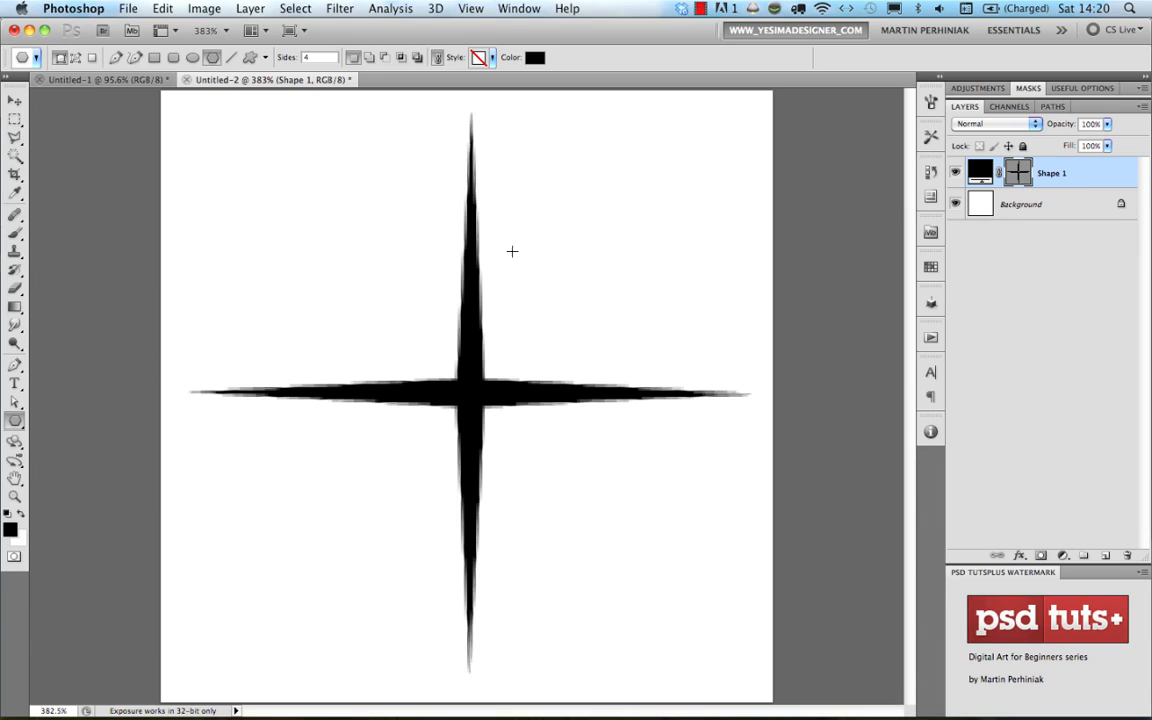
key("v")
Duplicate the Shape 1 star layer and rotate the copy by -45 degrees about its centre
right_click(1100, 170)
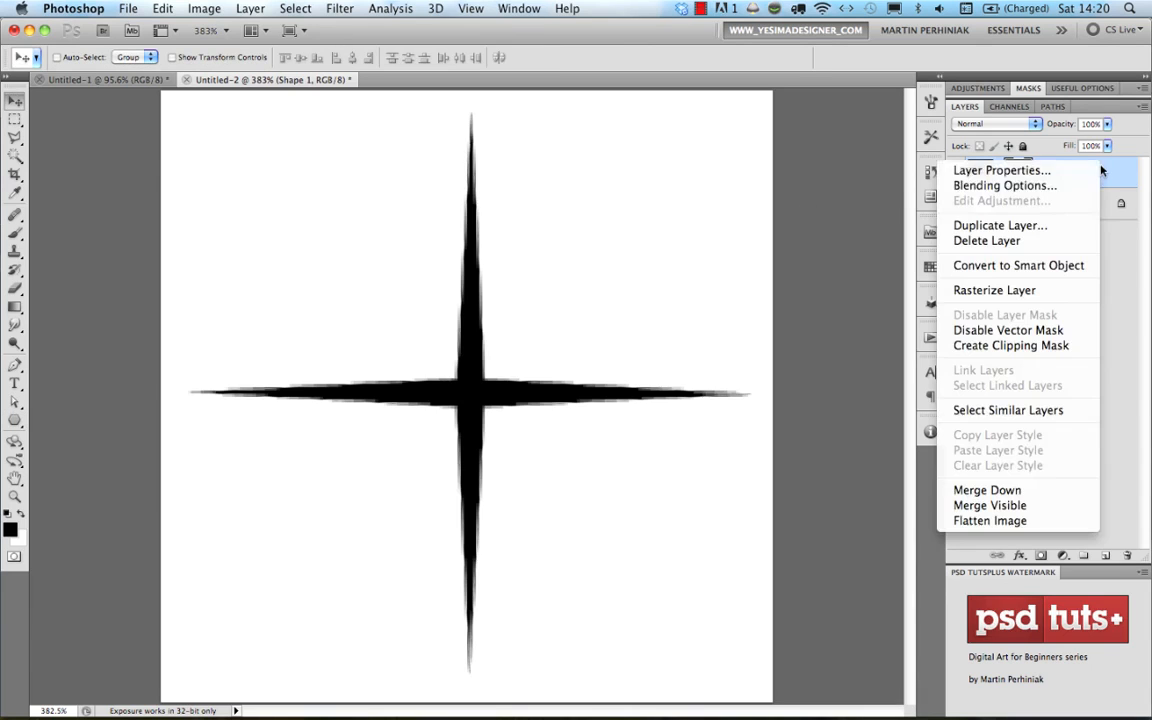
left_click(915, 219)
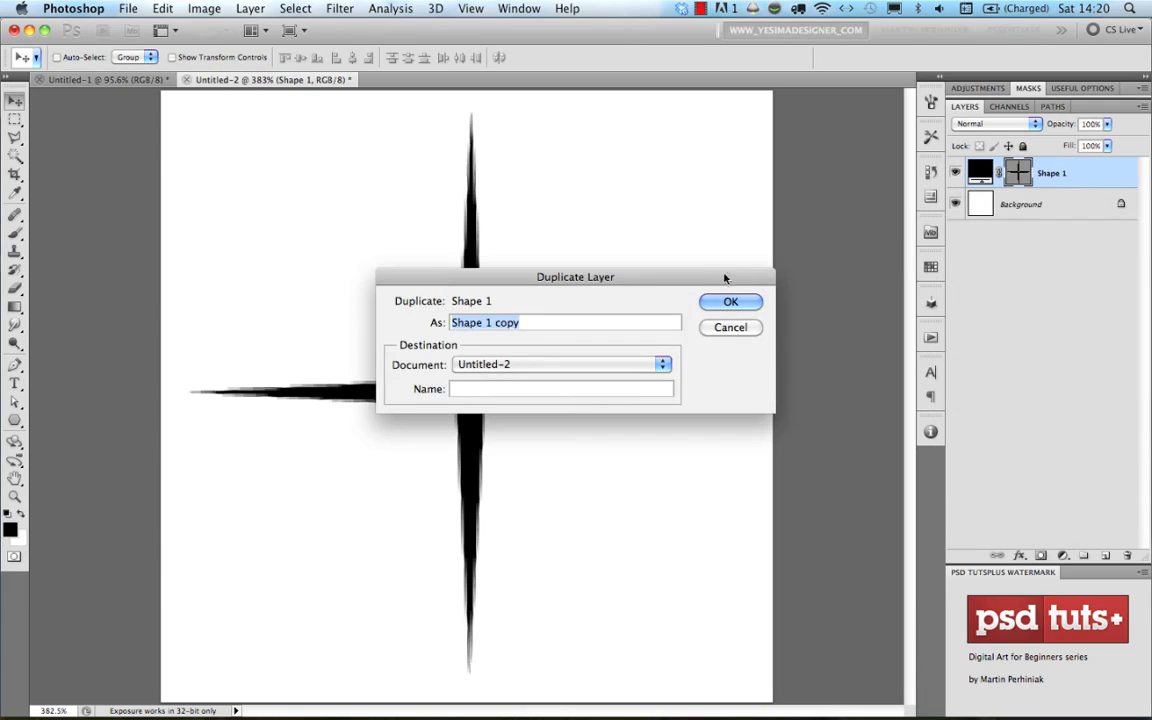
left_click(716, 304)
key("ctrl+t")
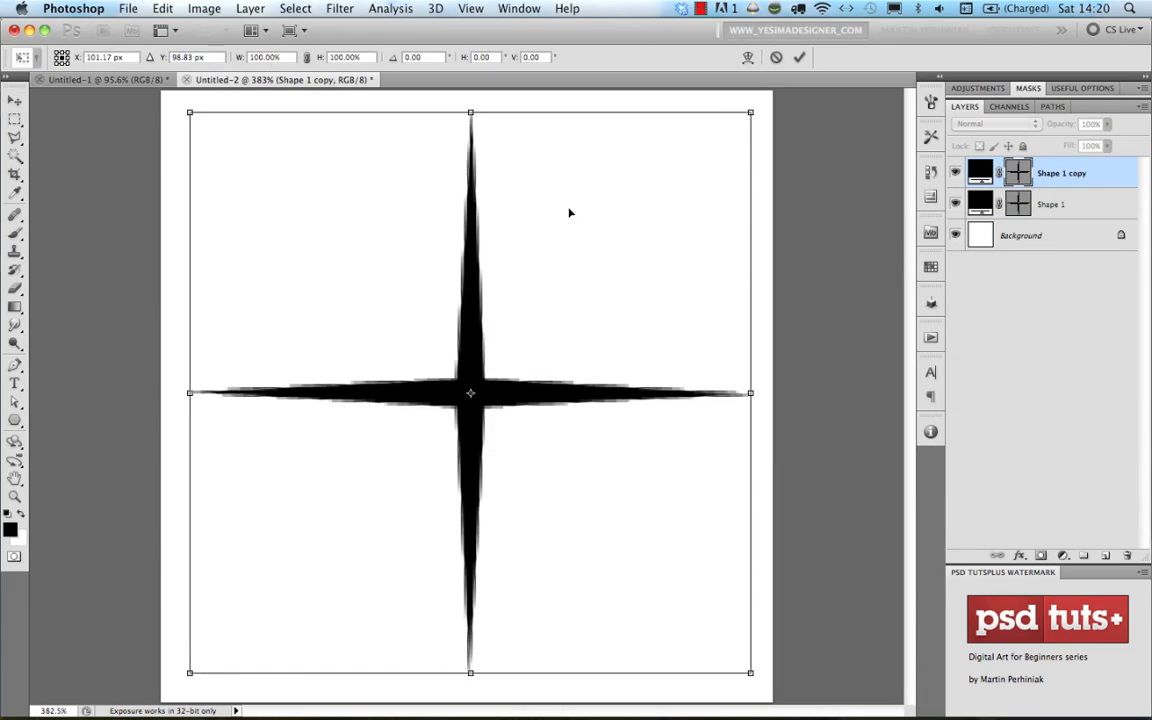
left_click_drag(566, 278, 531, 293)
left_click_drag(638, 222, 502, 189)
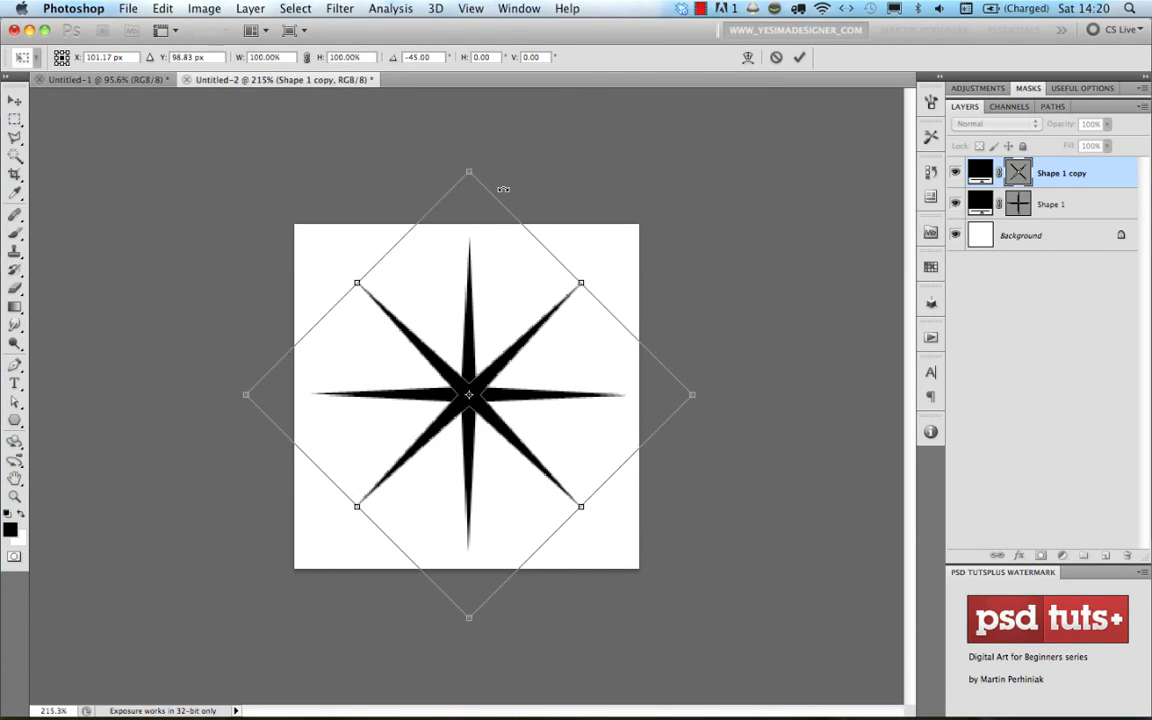
key("Return")
Scale the rotated star copy down proportionally about its centre to roughly two thirds, and make the Background layer active
key("super+t")
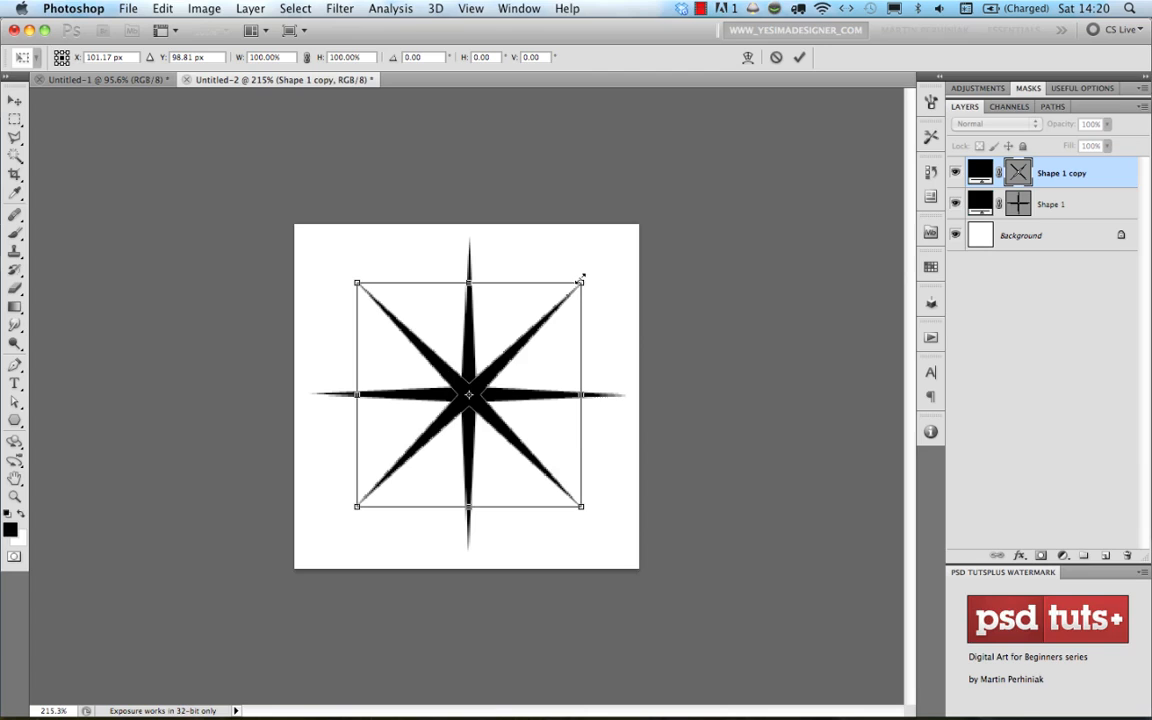
left_click_drag(585, 280, 547, 320)
key("Return")
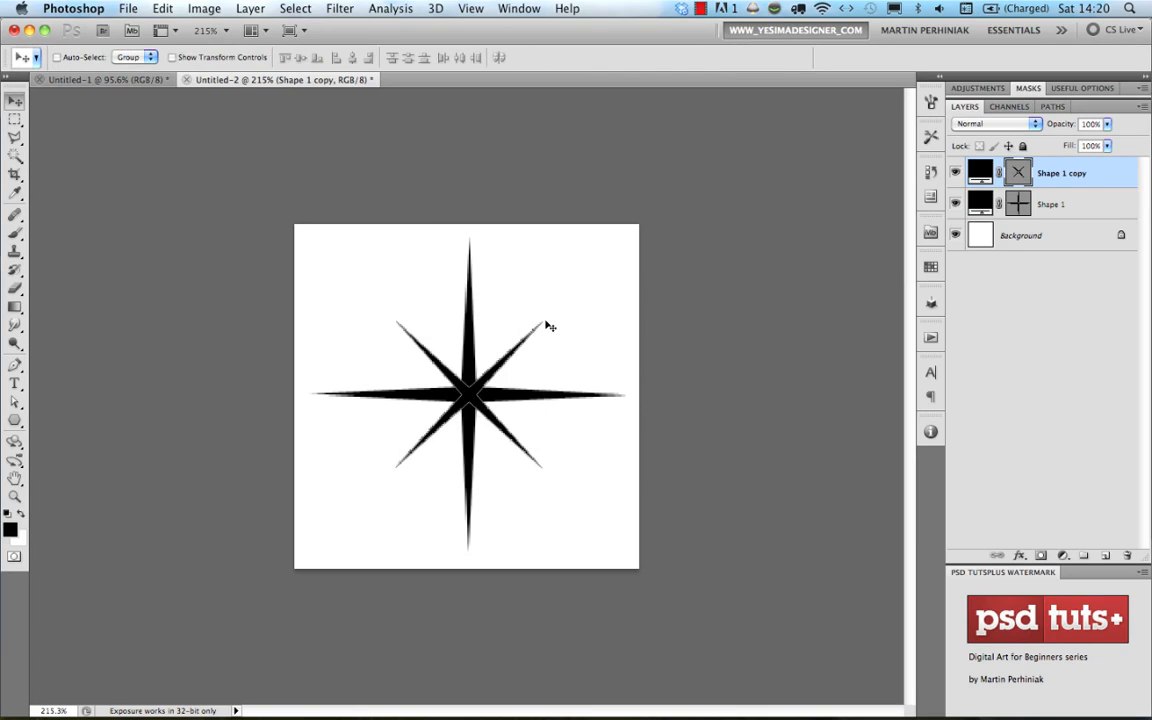
left_click(1038, 242)
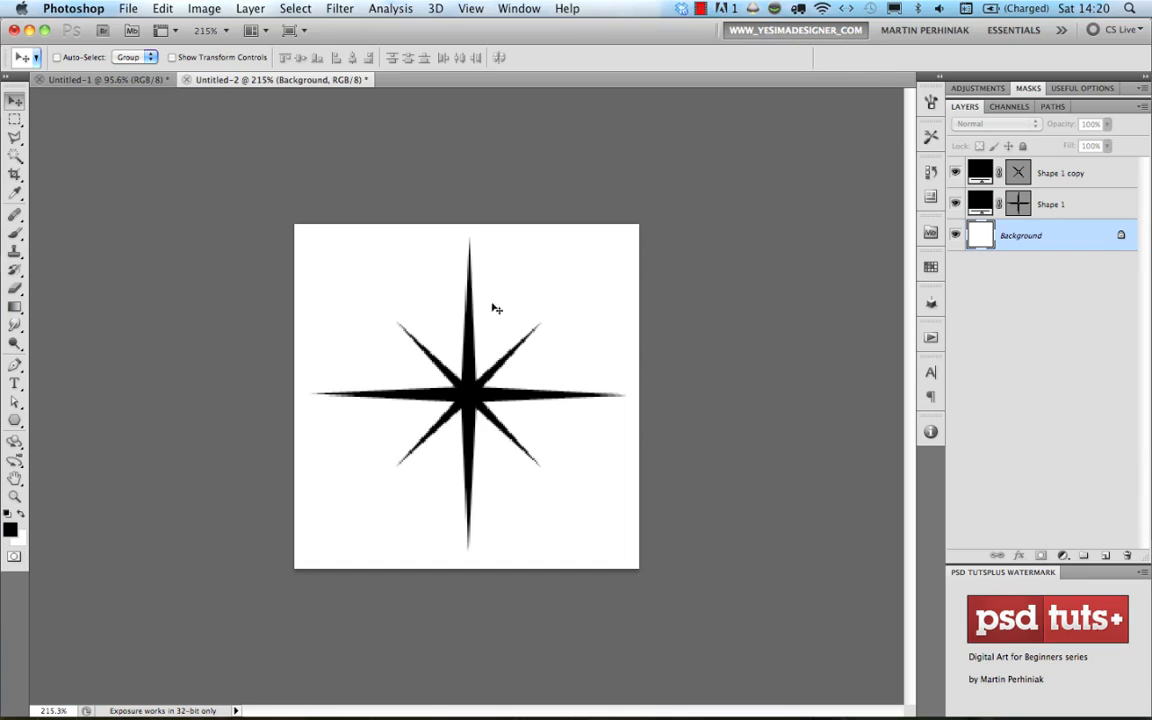
Select the entire canvas and define the eight-pointed star as a brush preset named "star"
left_click_drag(545, 314, 514, 317)
key("super+1")
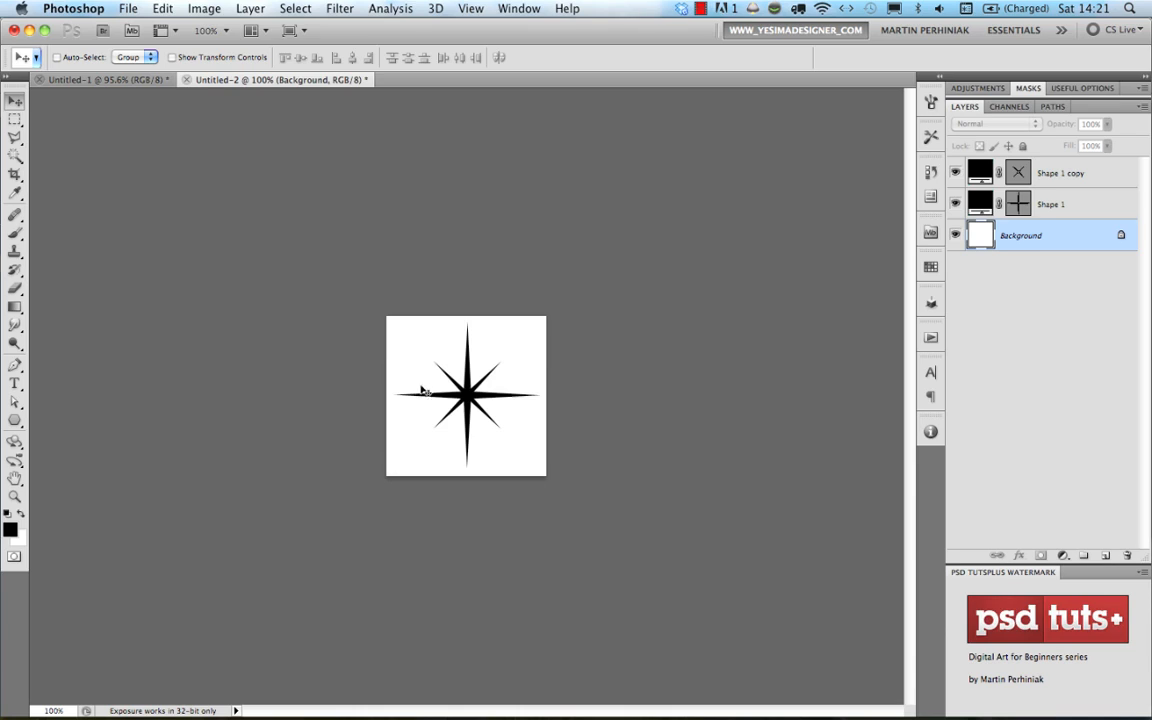
key("super+0")
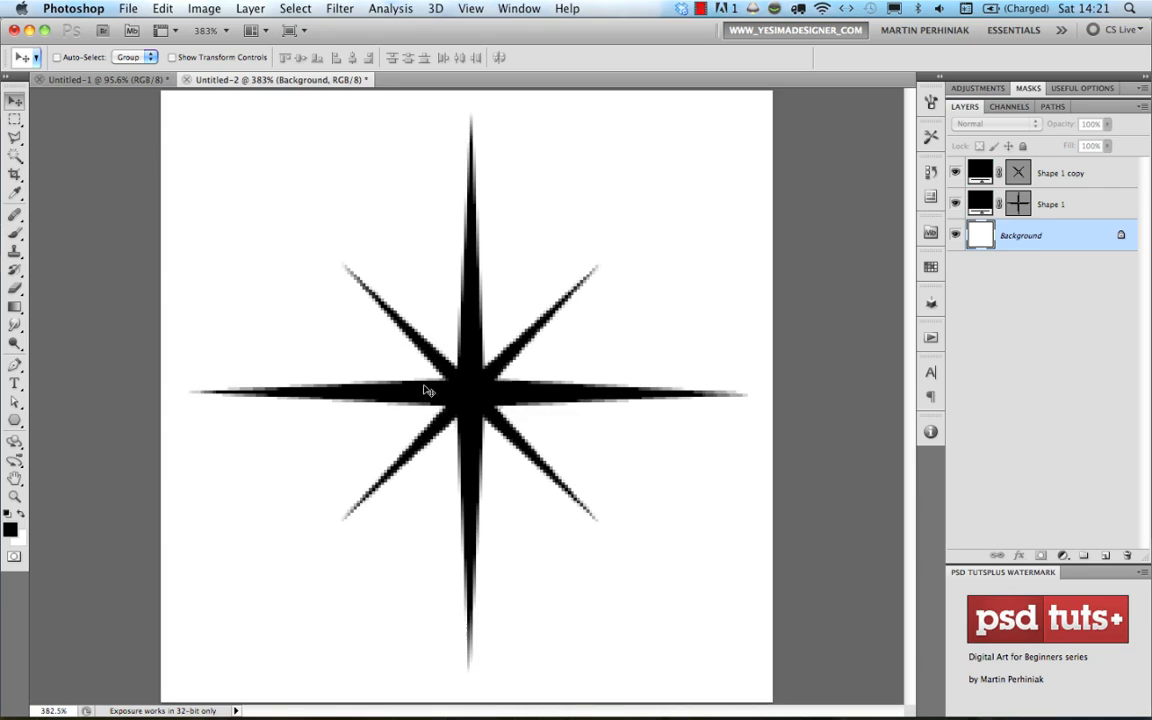
key("super+1")
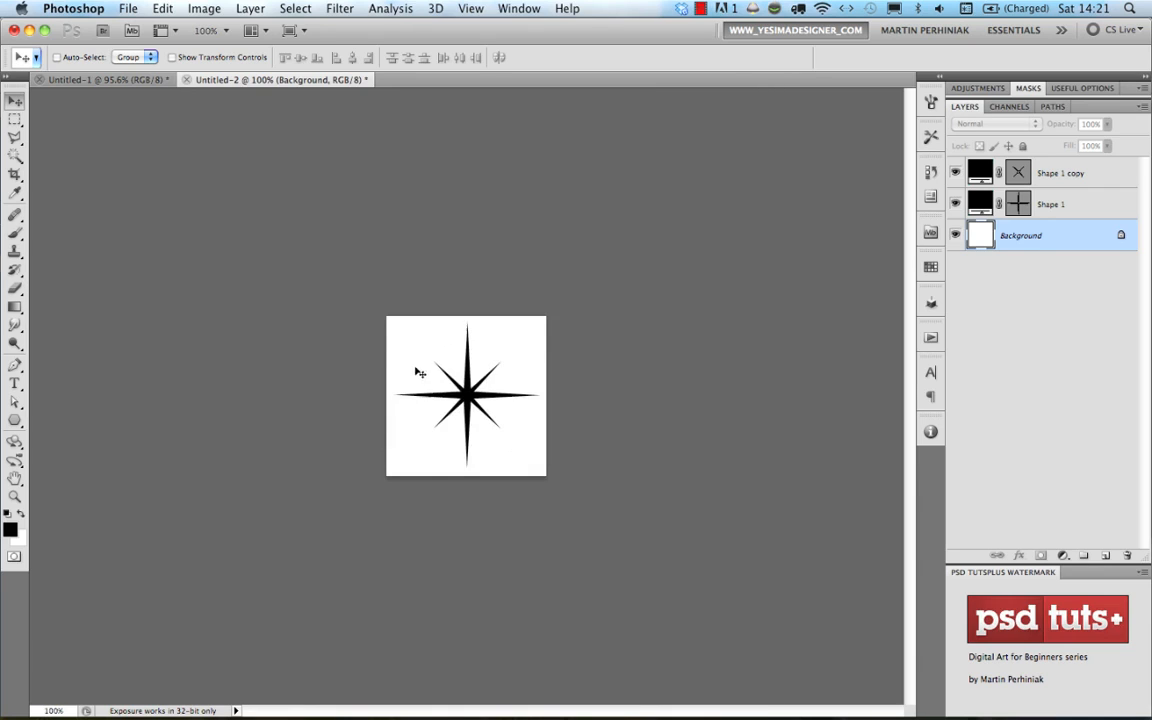
key("super+a")
left_click(162, 8)
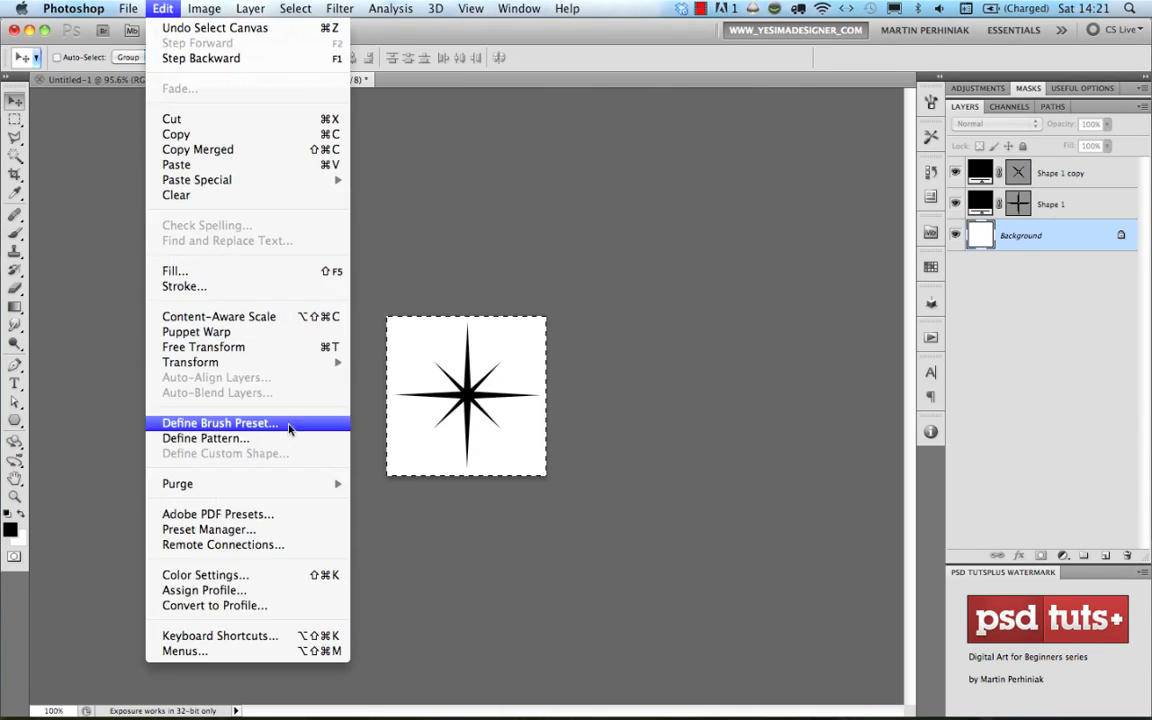
left_click(255, 428)
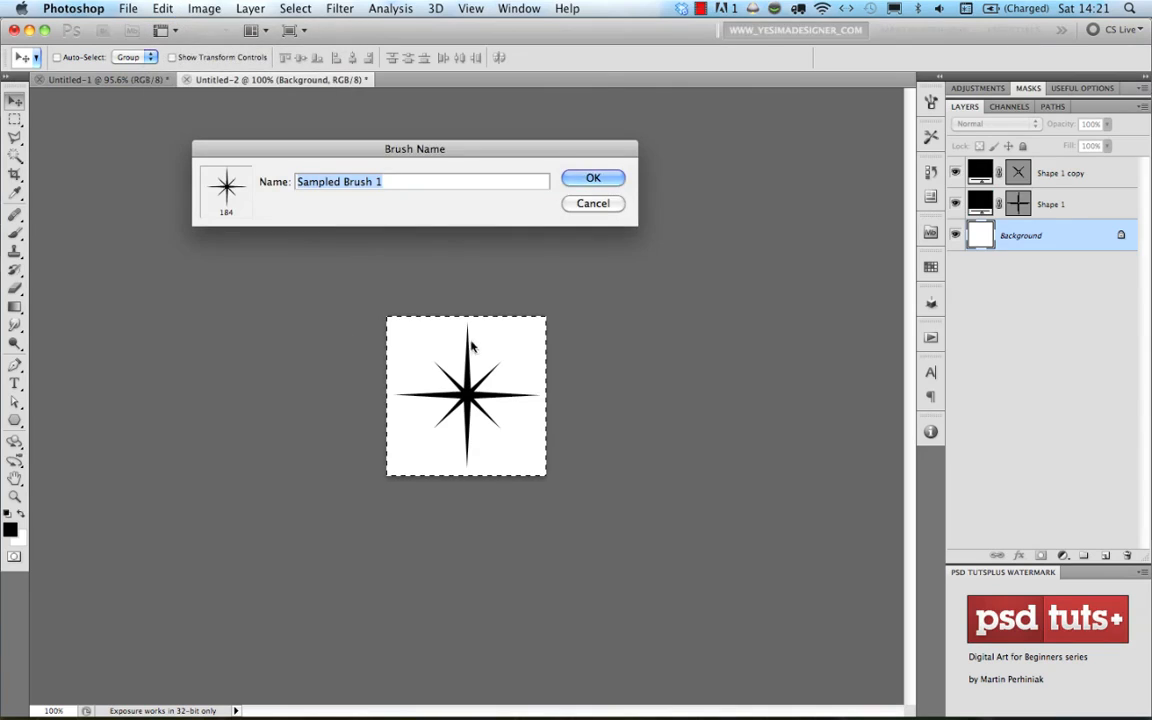
type("star")
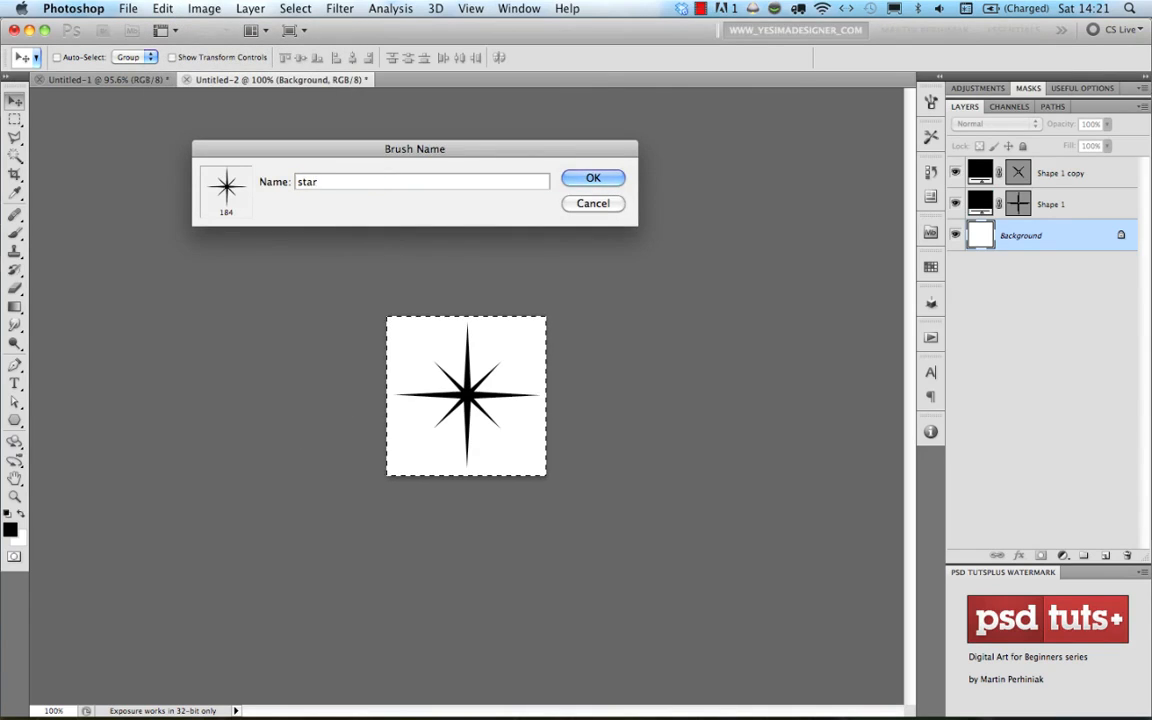
key("Return")
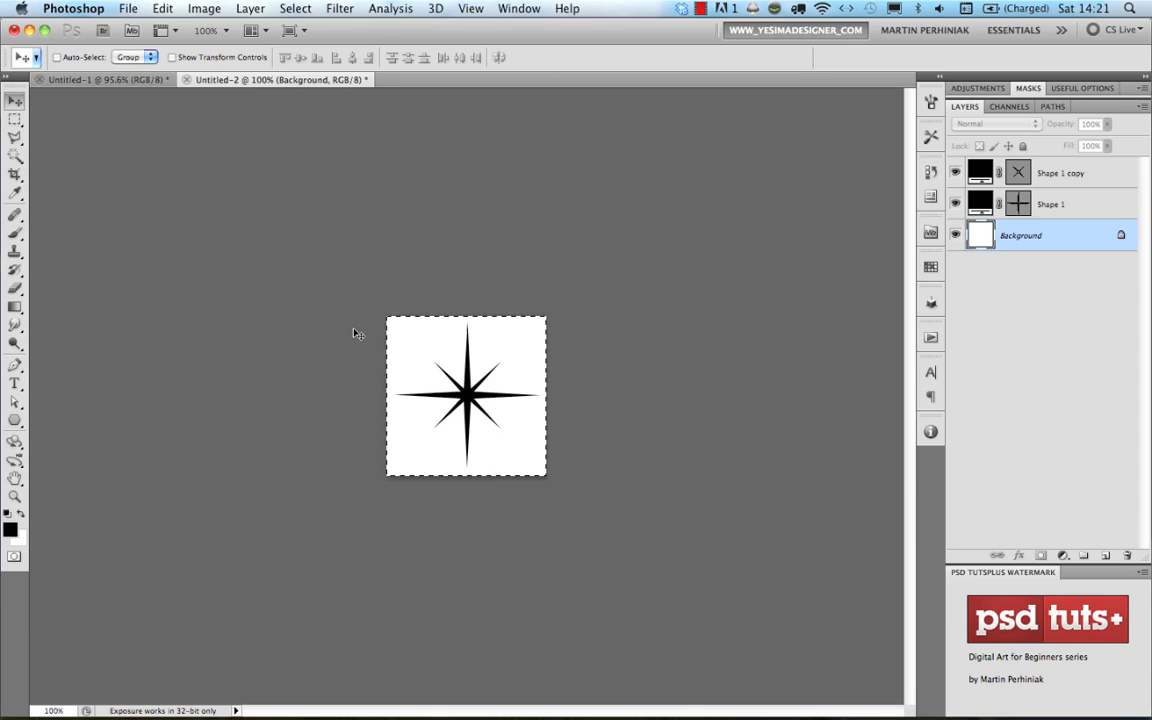
Close the star document and clear the grass painting by filling it with the default white background colour
key("super+w")
key("d")
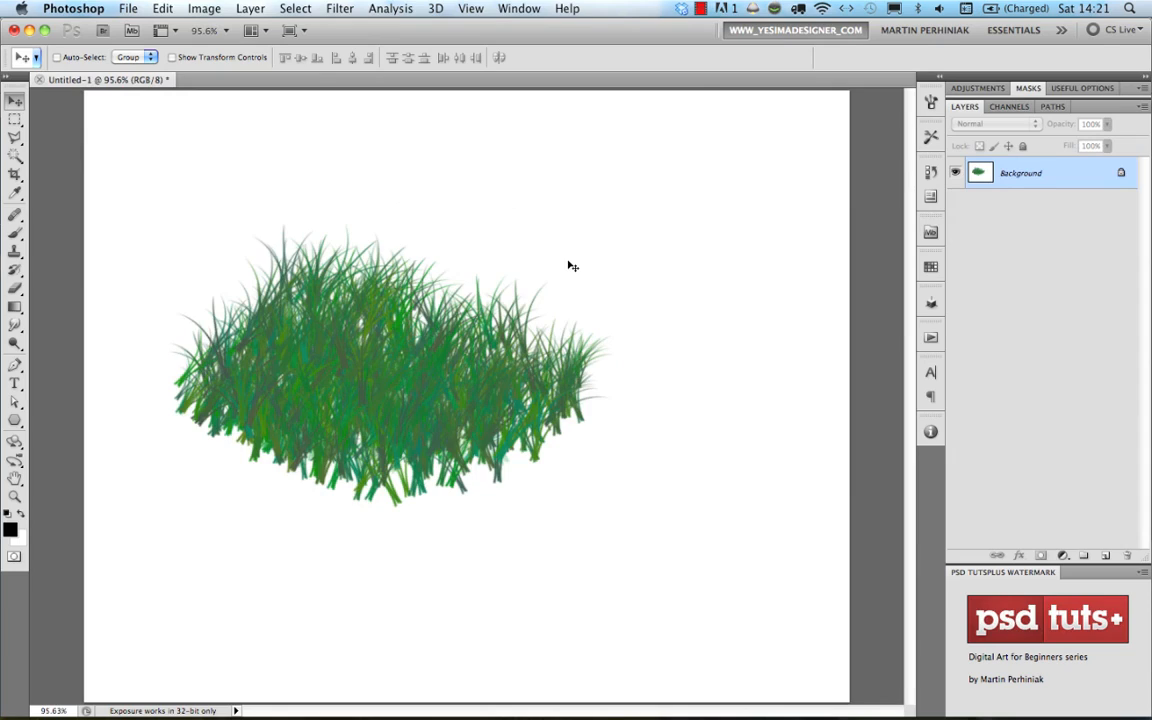
key("super+BackSpace")
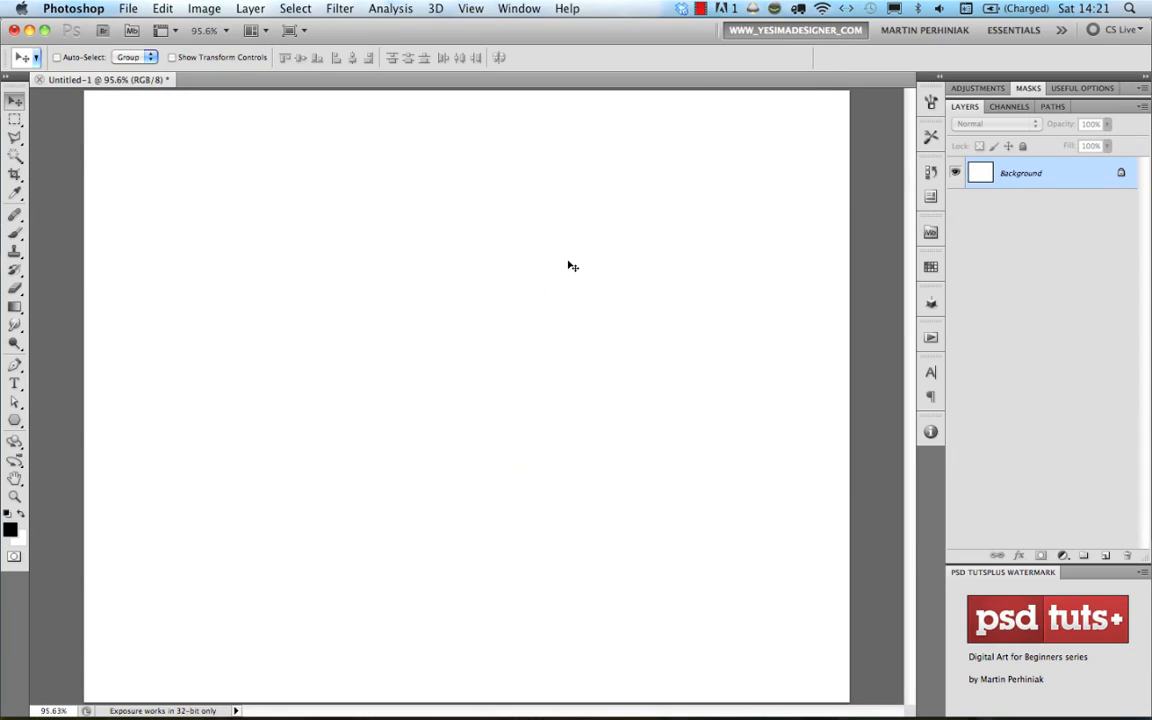
Choose the custom 184 px star preset at the end of the brush list for the Brush tool
key("b")
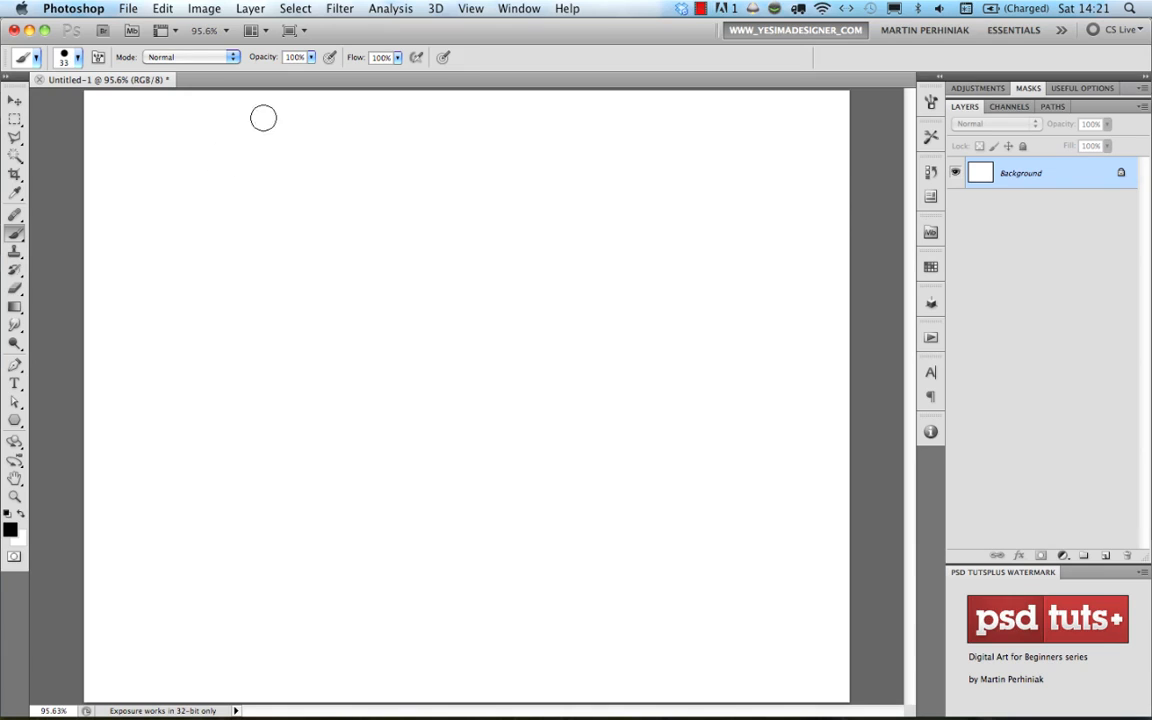
left_click(79, 57)
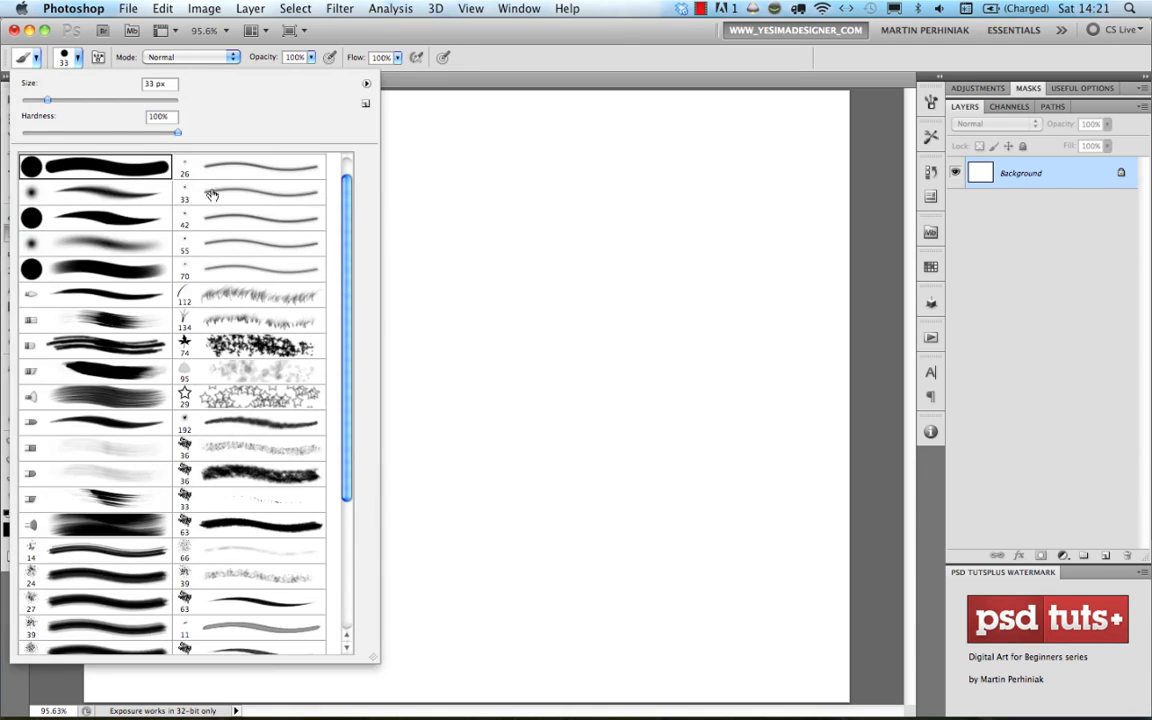
left_click_drag(345, 224, 350, 386)
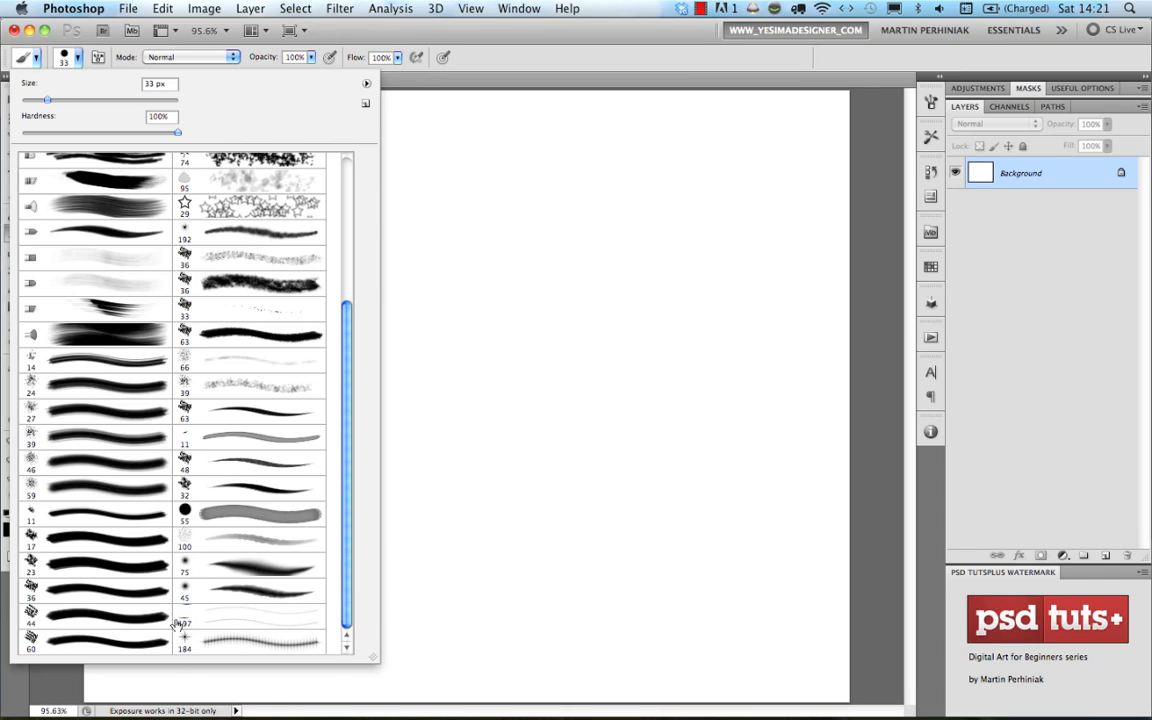
left_click(252, 643)
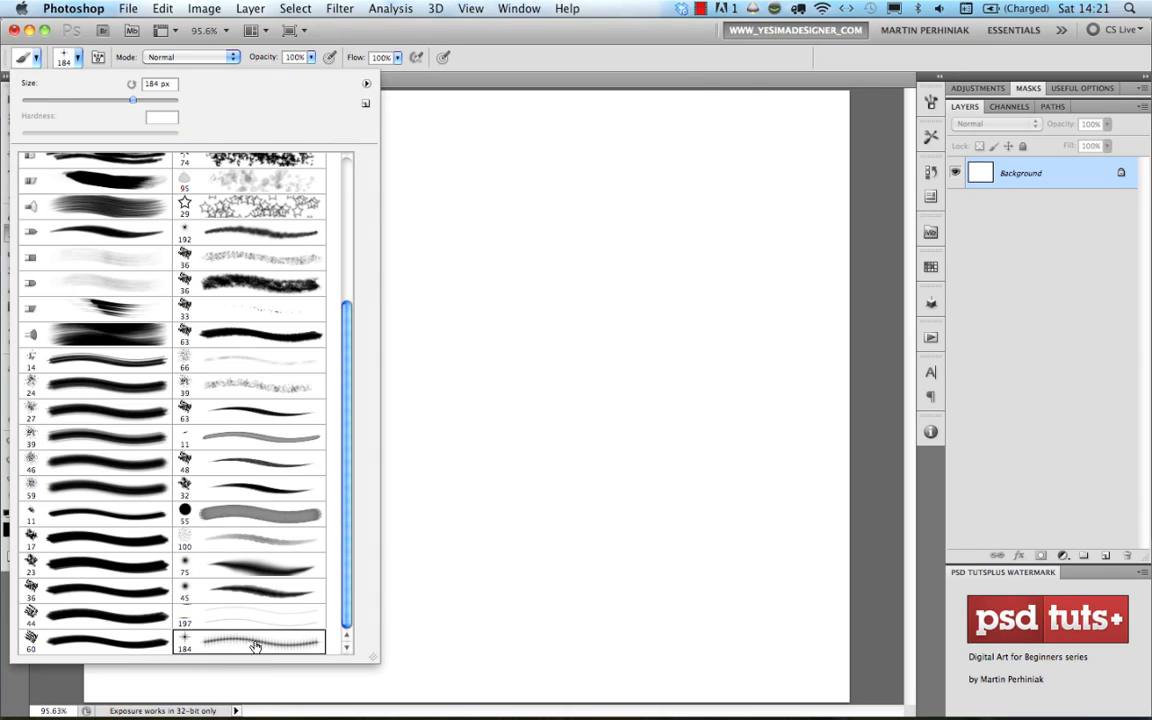
key("Return")
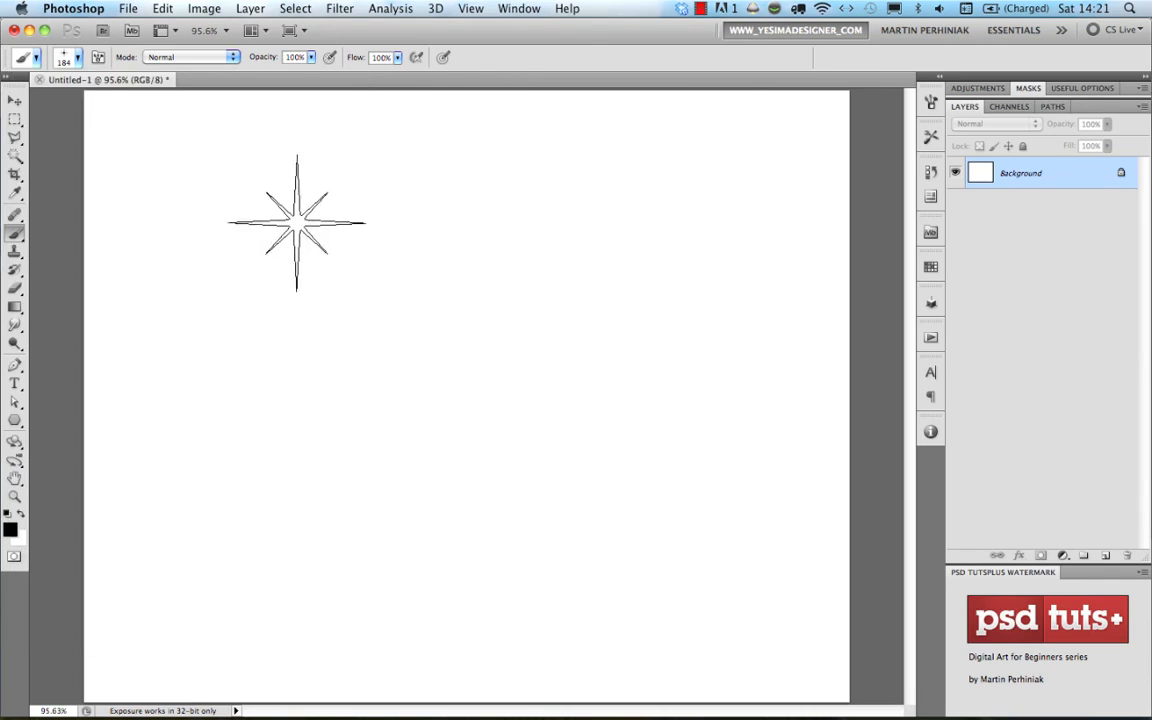
Try the star brush with a single stamp and a curved stroke in black, and undo the painting
left_click(287, 238)
mouse_move(367, 237)
left_mouse_down()
mouse_move(489, 244)
mouse_move(430, 340)
mouse_move(360, 410)
left_mouse_up()
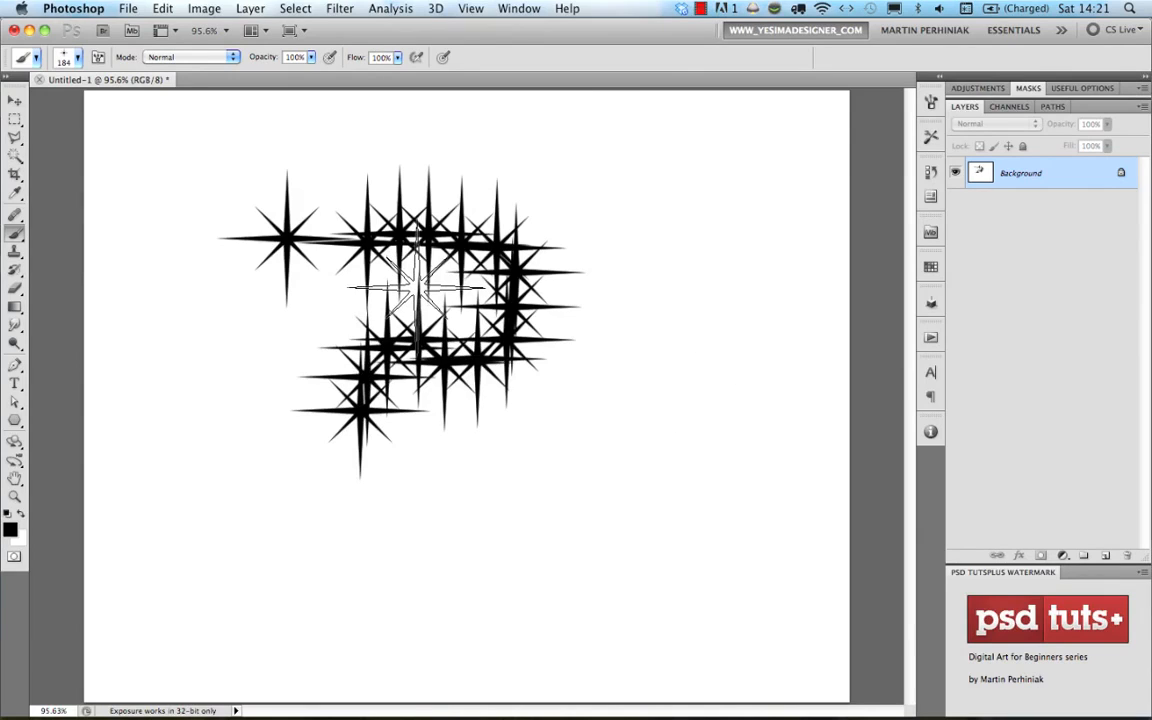
key("super+alt+z")
key("super+alt+z")
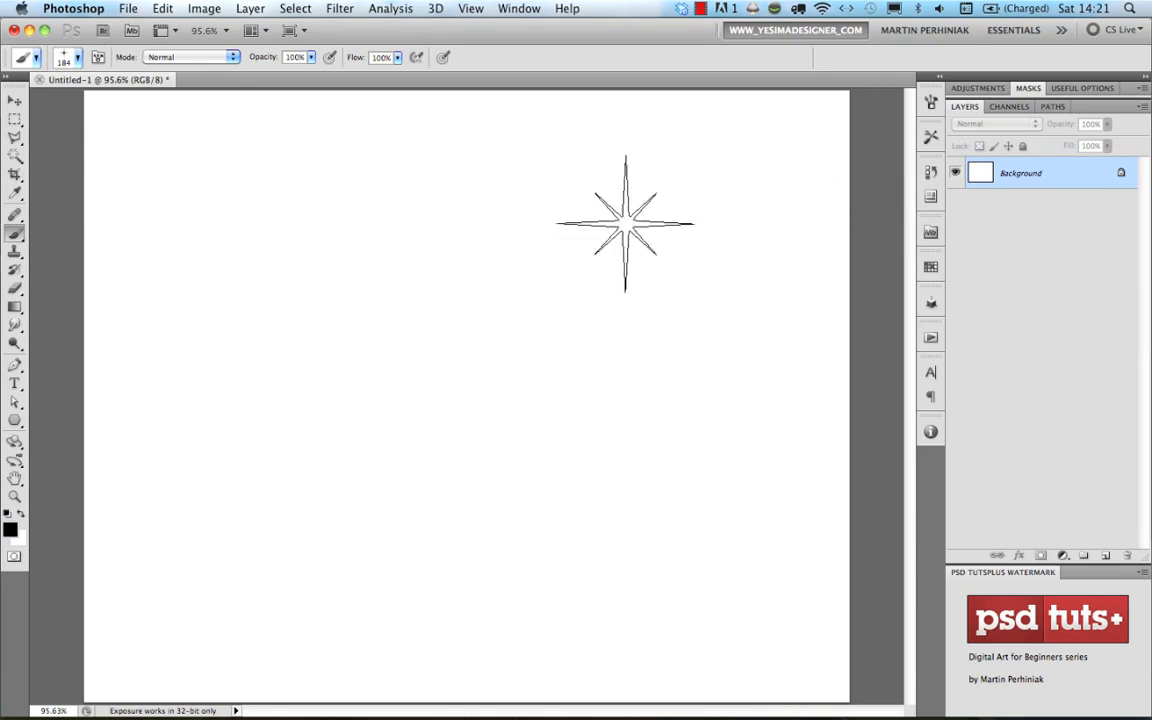
Reduce the star brush tip's spacing to 17%
left_click(929, 103)
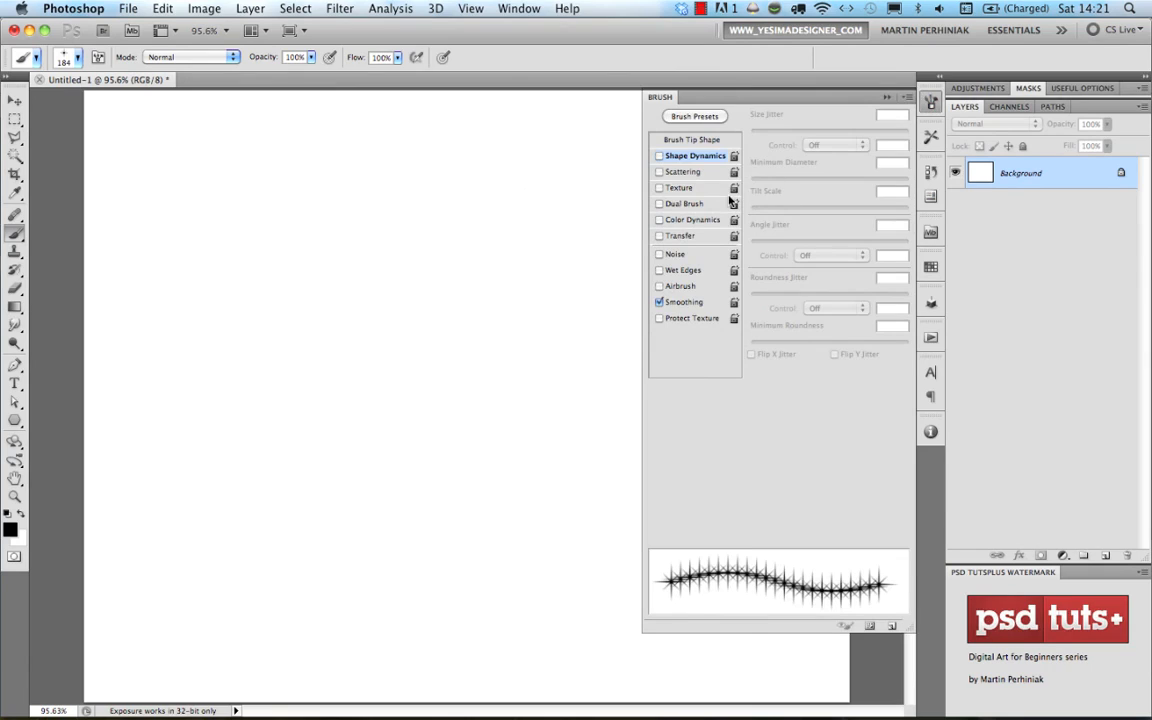
left_click(692, 140)
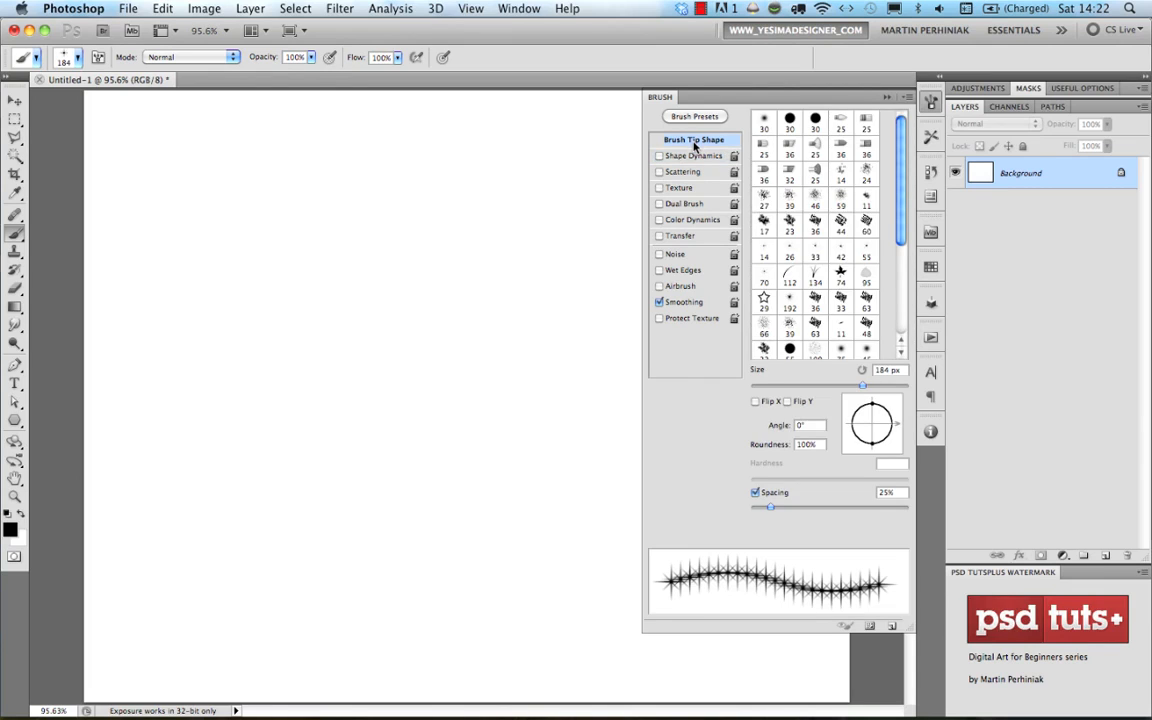
mouse_move(767, 510)
left_mouse_down()
mouse_move(794, 511)
mouse_move(745, 509)
mouse_move(766, 509)
left_mouse_up()
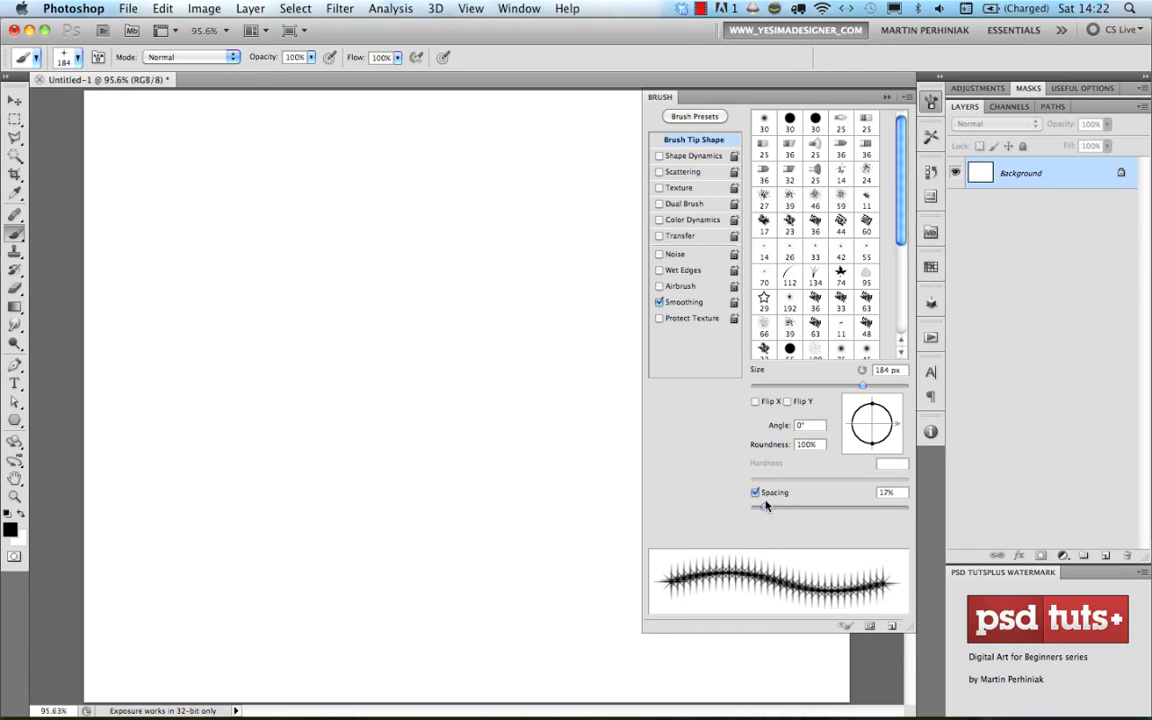
Enable Shape Dynamics for the star brush with size, angle and roundness jitter at 0% and size controlled by Pen Pressure
left_click(688, 157)
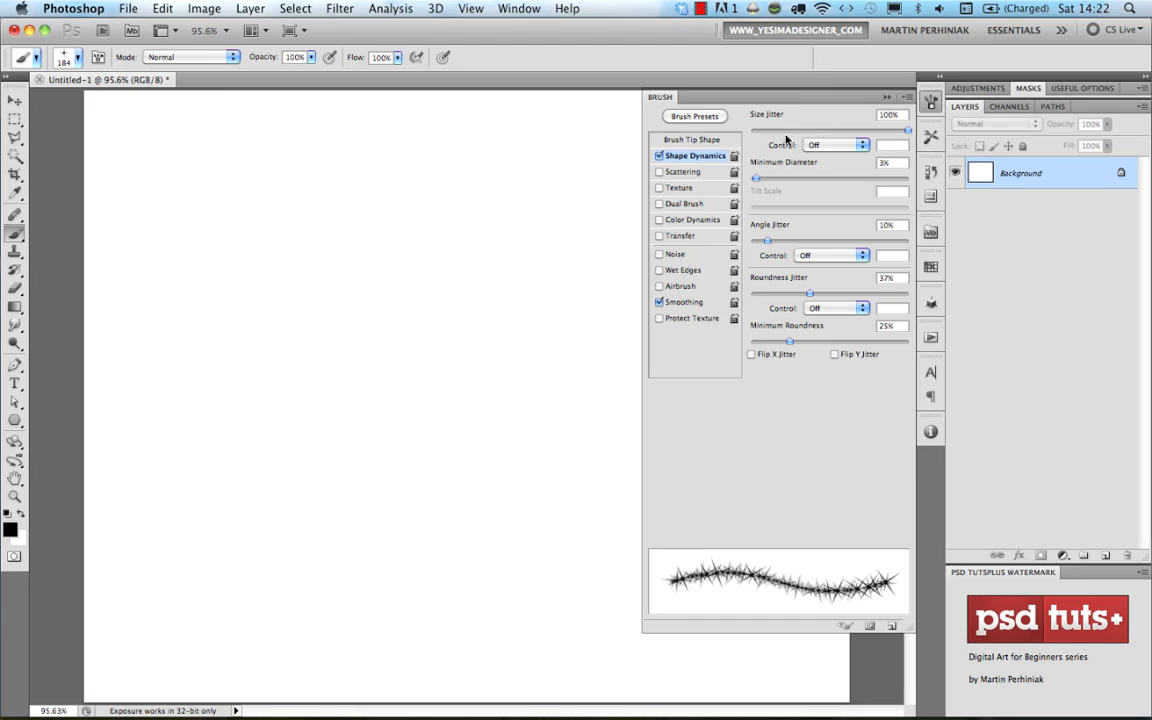
left_click_drag(808, 133, 751, 131)
left_click_drag(767, 243, 730, 243)
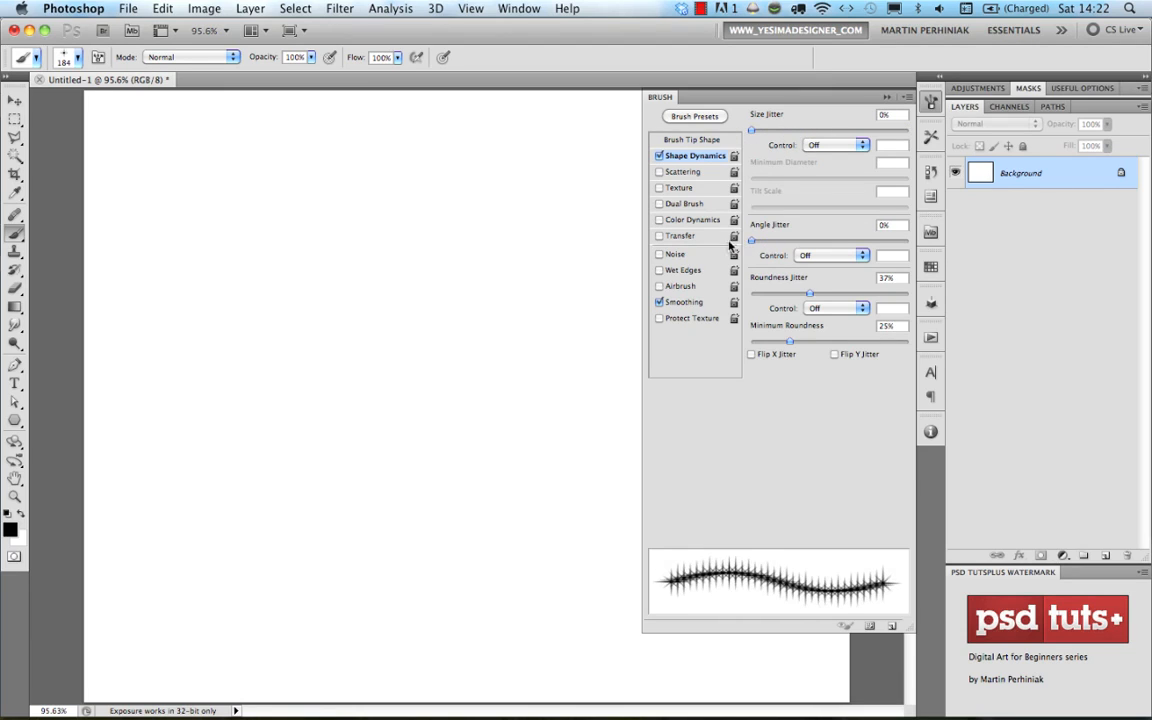
left_click_drag(810, 294, 738, 300)
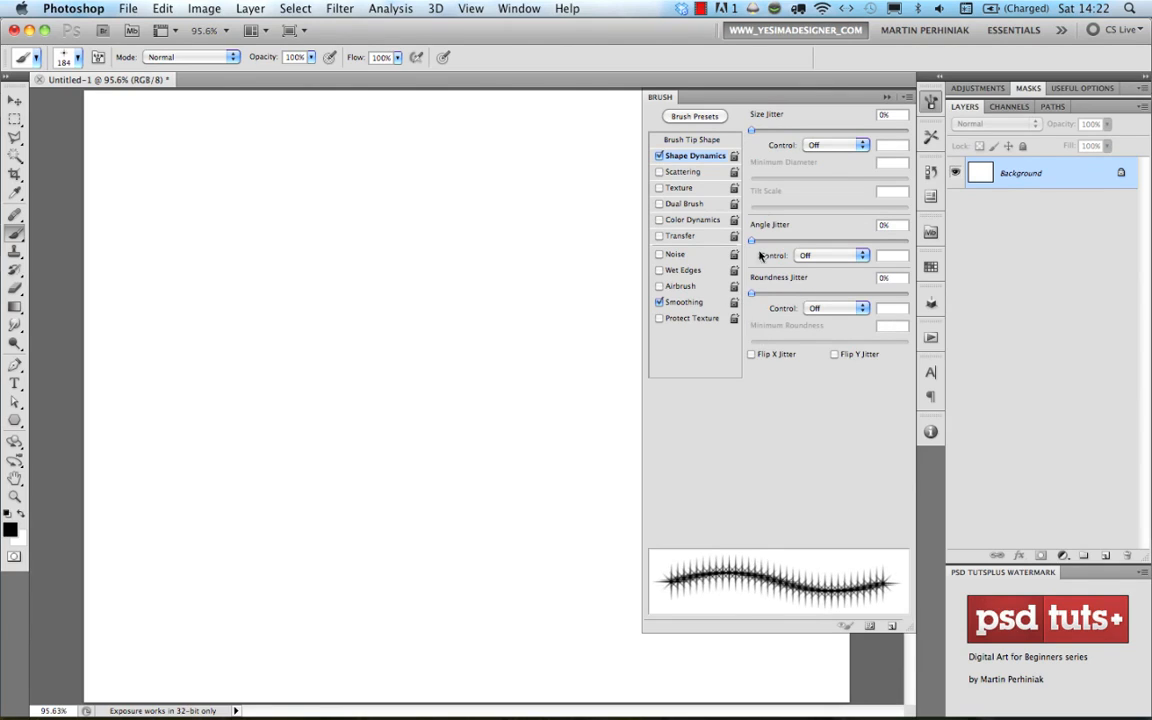
left_click(822, 147)
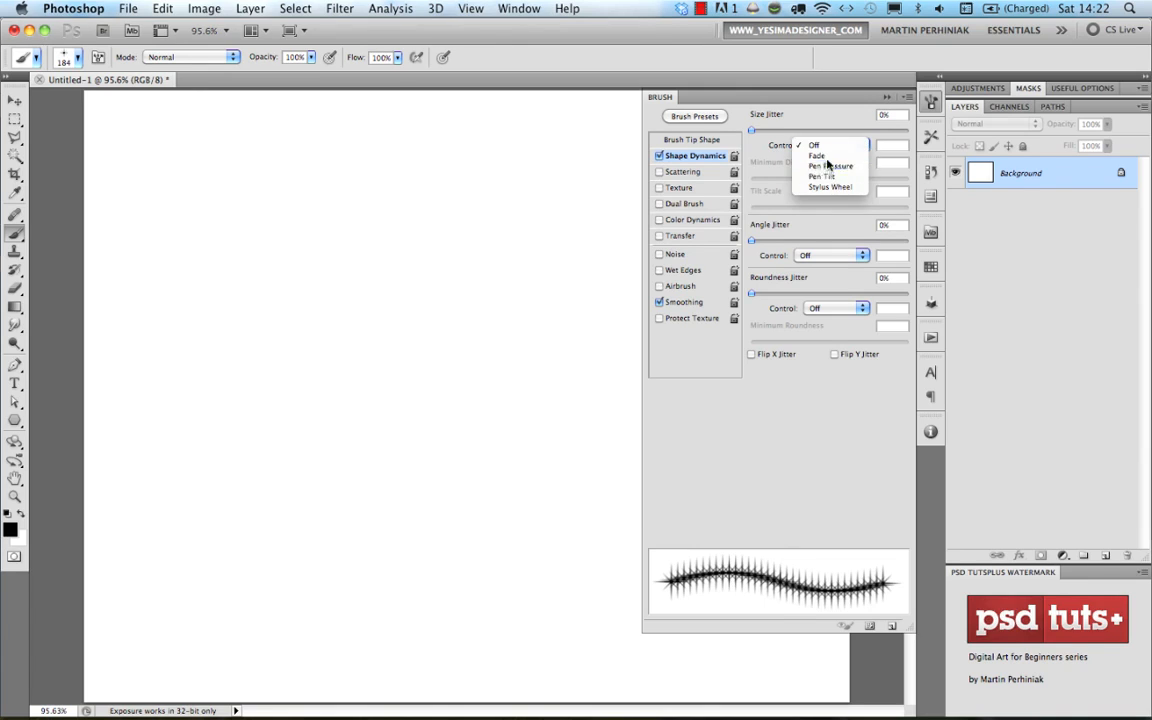
left_click(822, 170)
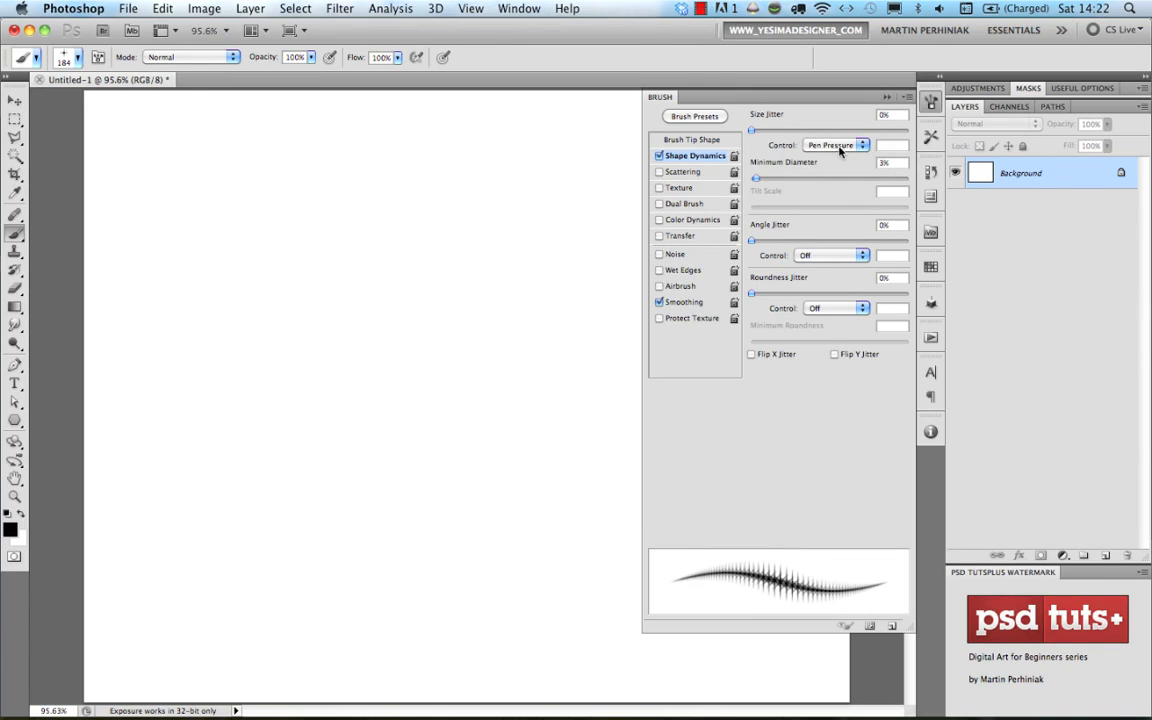
Try the pressure-controlled star brush with a looping black stroke on the canvas, and undo it
mouse_move(185, 266)
left_mouse_down()
mouse_move(315, 294)
mouse_move(355, 225)
mouse_move(304, 198)
mouse_move(320, 290)
left_mouse_up()
mouse_move(378, 338)
left_mouse_down()
mouse_move(342, 398)
mouse_move(304, 440)
mouse_move(419, 500)
left_mouse_up()
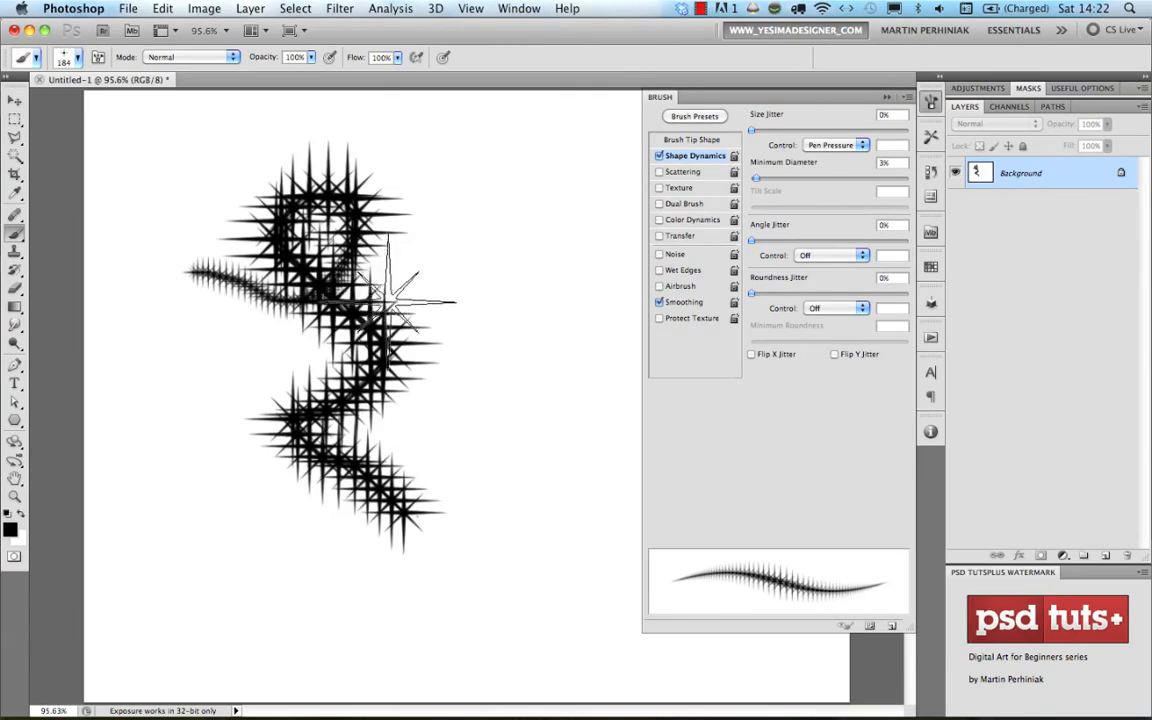
key("super+z")
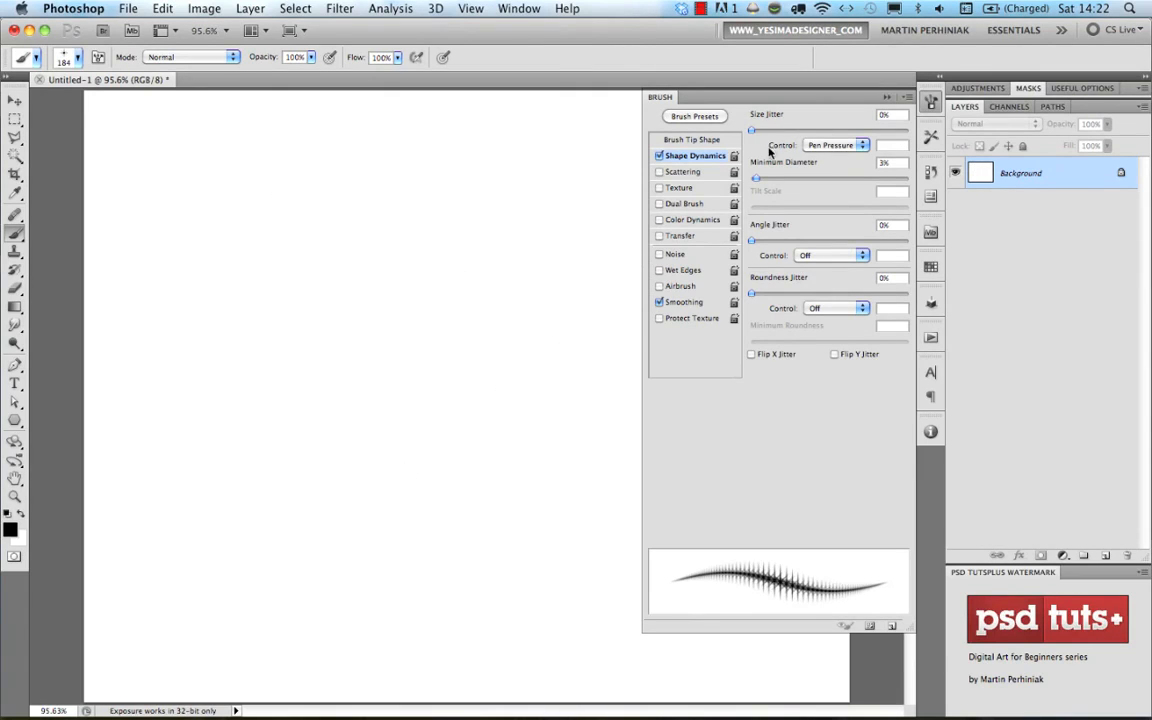
Set the size jitter to 100% and test it with a long winding stroke and a short curved one
left_click_drag(752, 131, 930, 139)
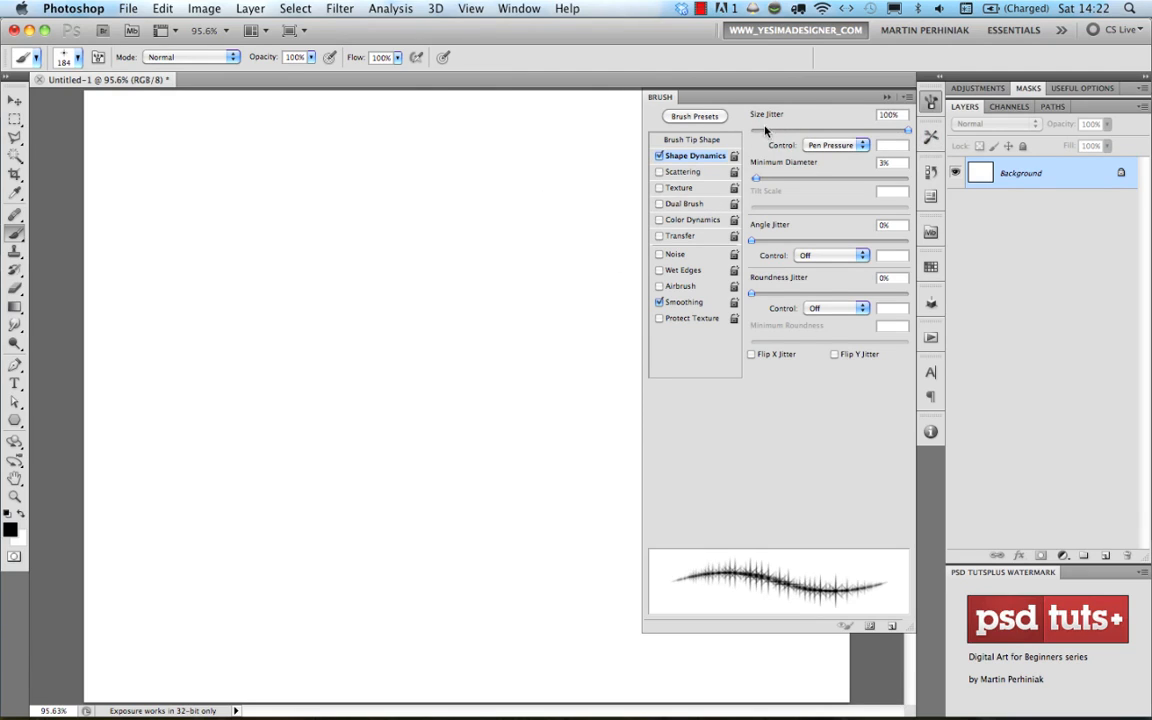
mouse_move(182, 208)
left_mouse_down()
mouse_move(249, 206)
mouse_move(329, 224)
mouse_move(463, 275)
mouse_move(514, 334)
mouse_move(361, 381)
mouse_move(226, 404)
mouse_move(334, 488)
mouse_move(495, 553)
left_mouse_up()
mouse_move(515, 498)
left_mouse_down()
mouse_move(536, 453)
mouse_move(605, 458)
left_mouse_up()
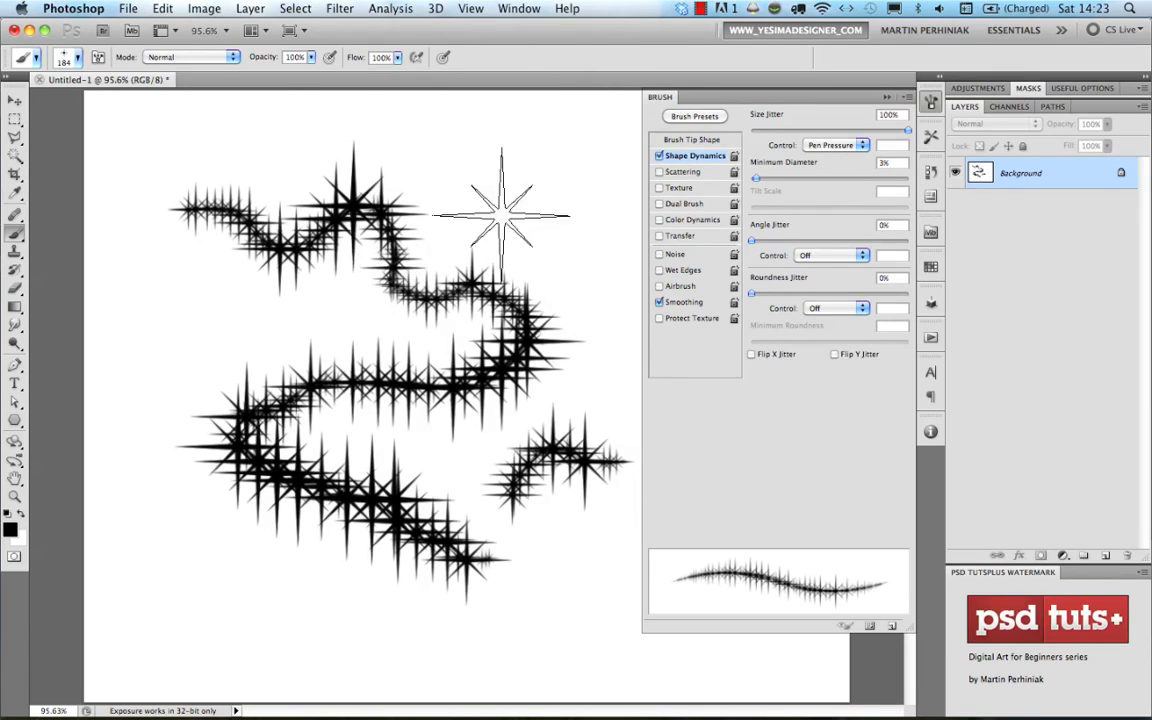
Set the minimum diameter to 0% and angle jitter to 100% on a cleared canvas, and undo a winding test stroke
left_click(748, 179)
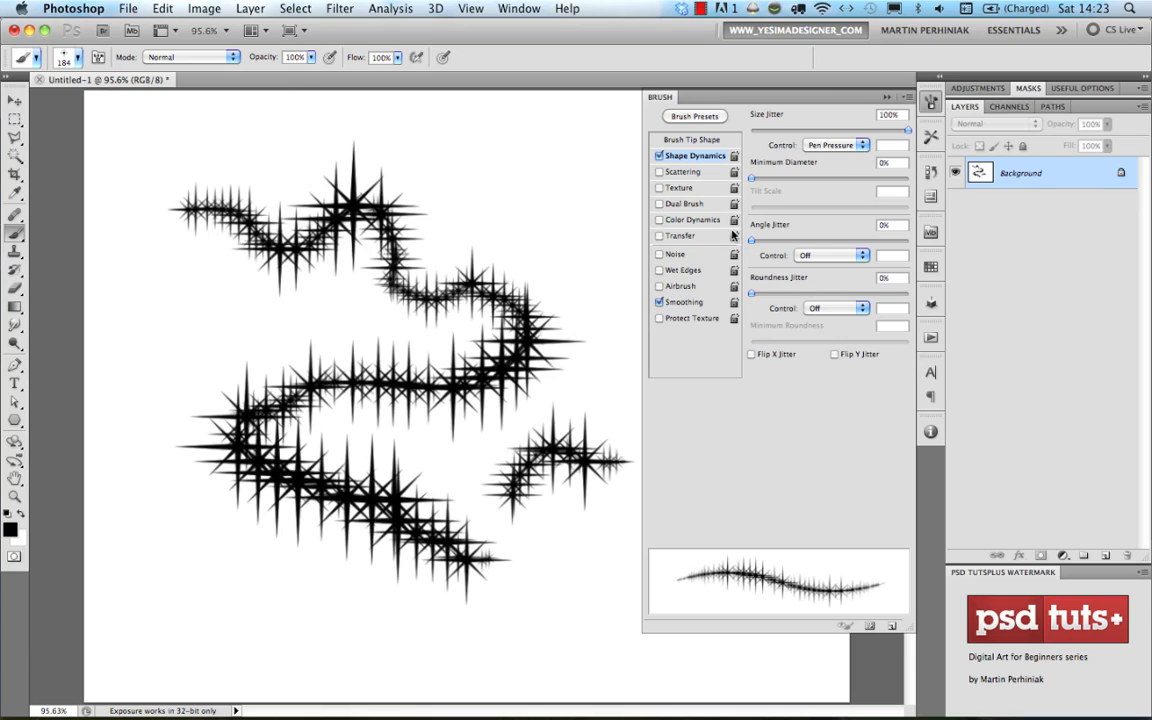
key("super+BackSpace")
left_click_drag(752, 241, 916, 242)
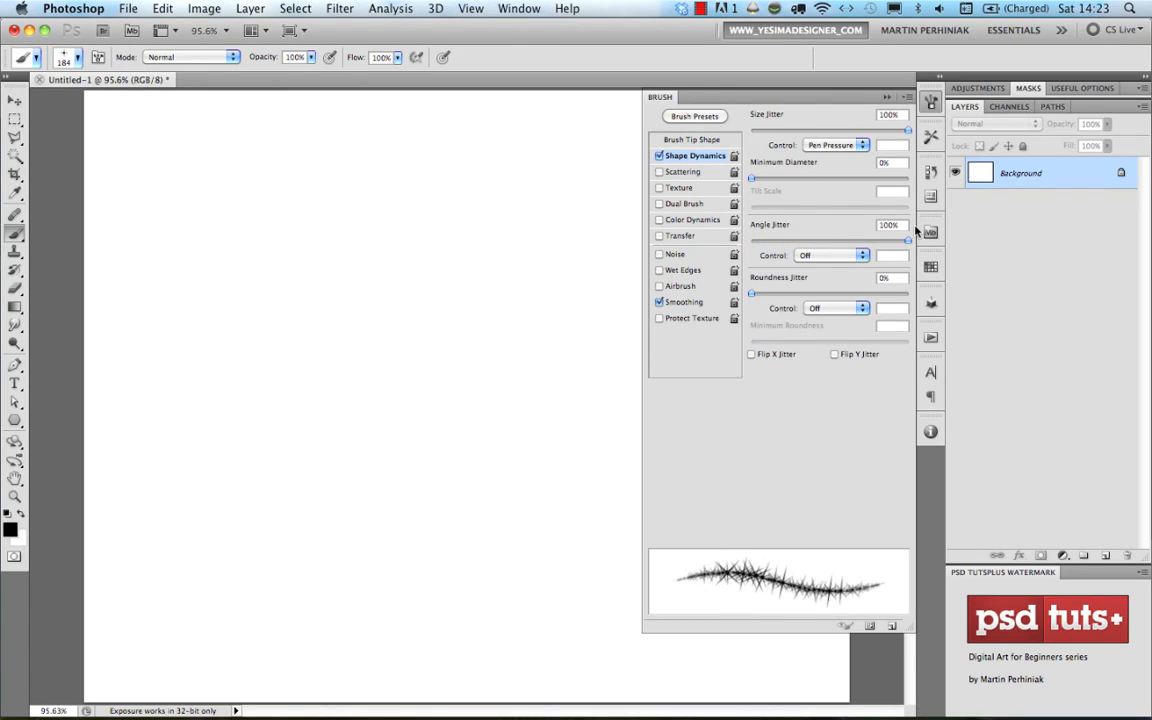
mouse_move(190, 180)
left_mouse_down()
mouse_move(255, 215)
mouse_move(318, 222)
mouse_move(360, 186)
mouse_move(425, 220)
mouse_move(440, 274)
mouse_move(428, 323)
mouse_move(313, 323)
mouse_move(251, 371)
mouse_move(270, 425)
mouse_move(322, 466)
mouse_move(447, 416)
mouse_move(495, 430)
mouse_move(512, 495)
mouse_move(545, 520)
left_mouse_up()
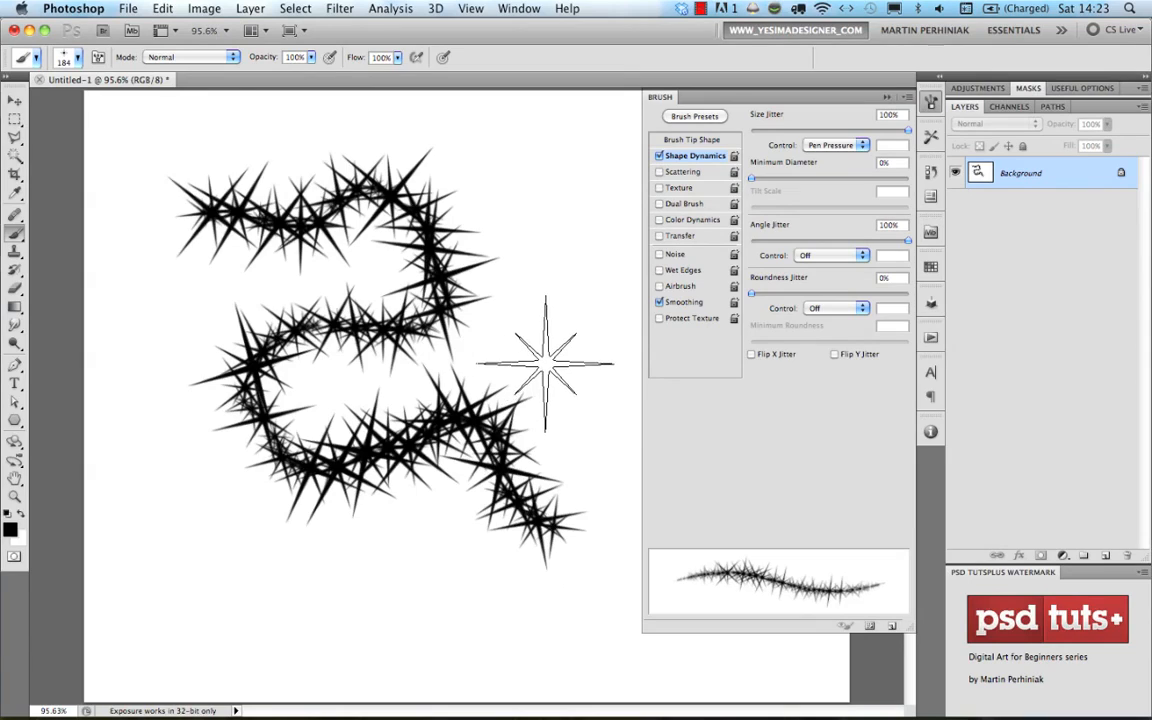
key("super+z")
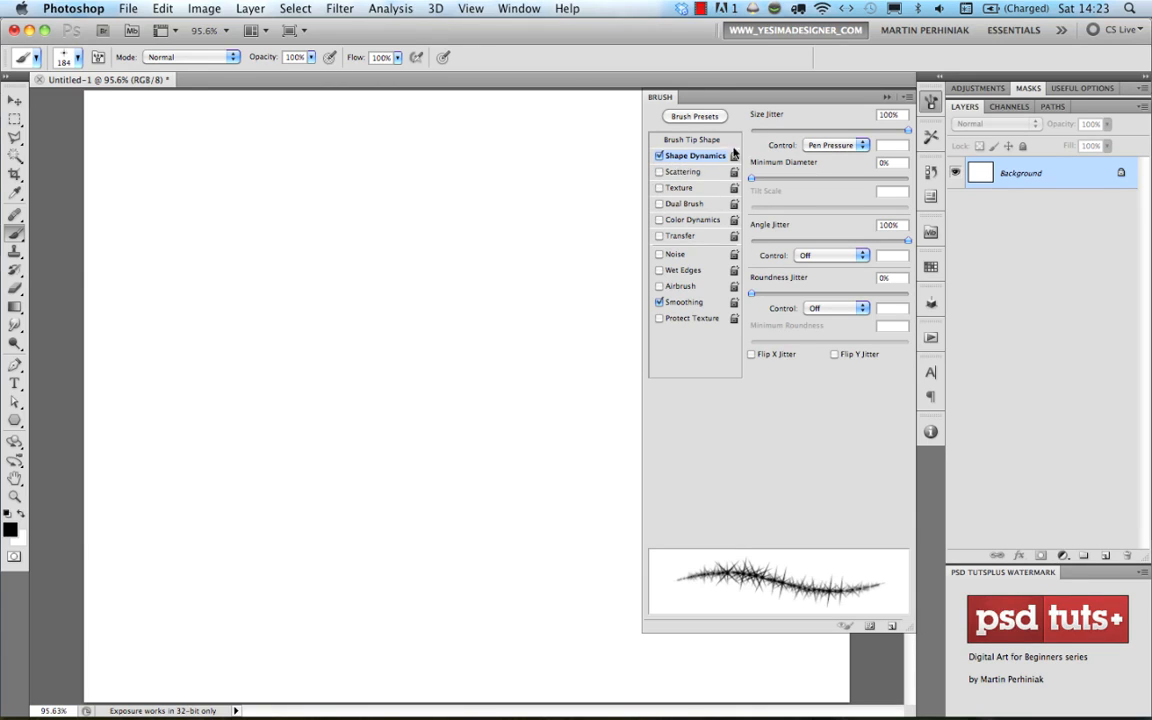
Enable Scattering for the star brush at 291% on both axes with a count of 3
left_click(680, 173)
mouse_move(762, 133)
left_mouse_down()
mouse_move(795, 133)
mouse_move(737, 134)
mouse_move(812, 134)
mouse_move(777, 136)
mouse_move(797, 138)
left_mouse_up()
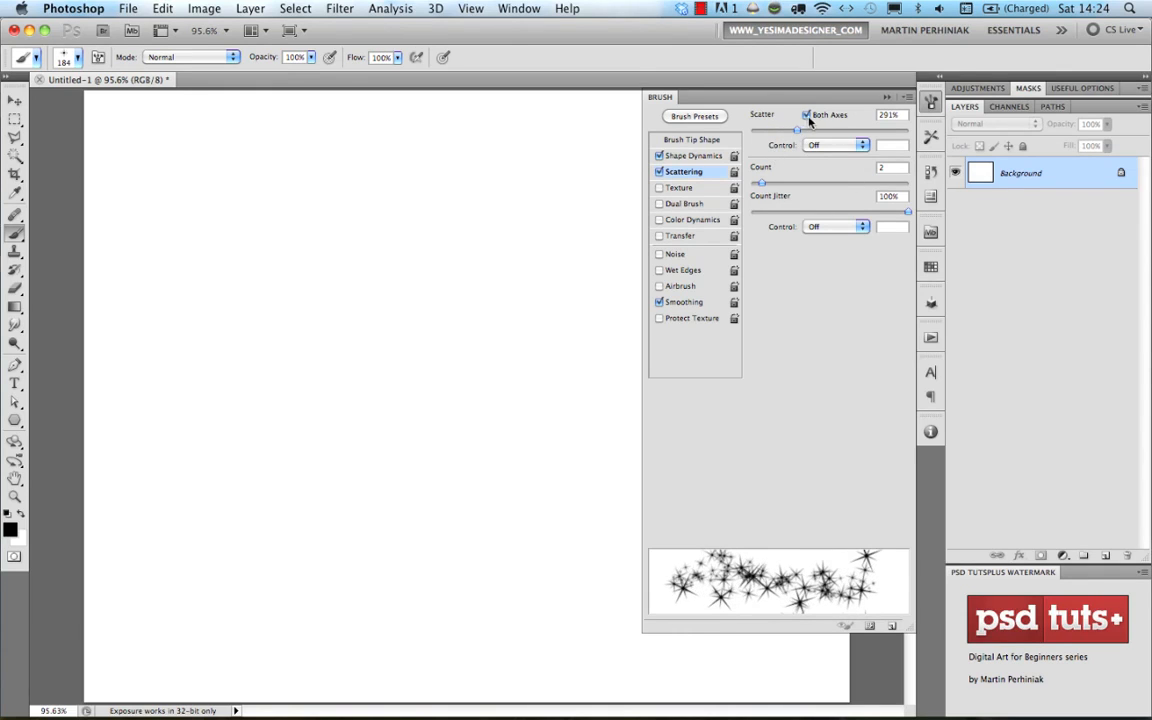
left_click(806, 116)
left_click(807, 116)
left_click(807, 116)
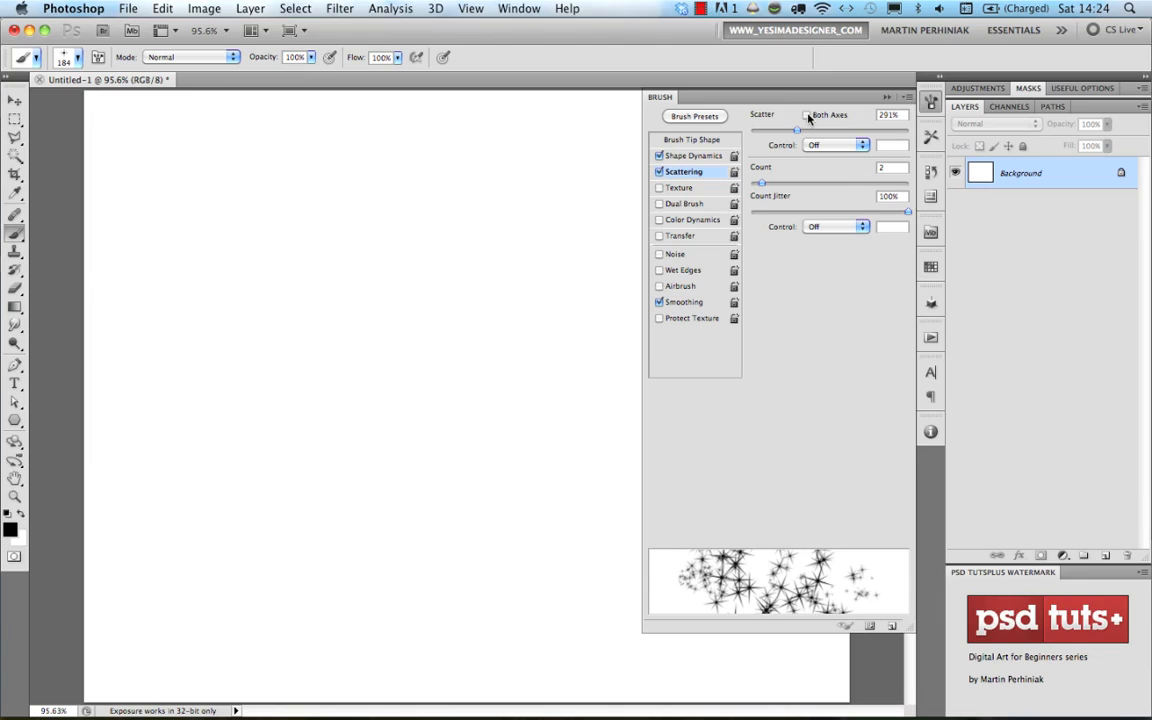
left_click(805, 117)
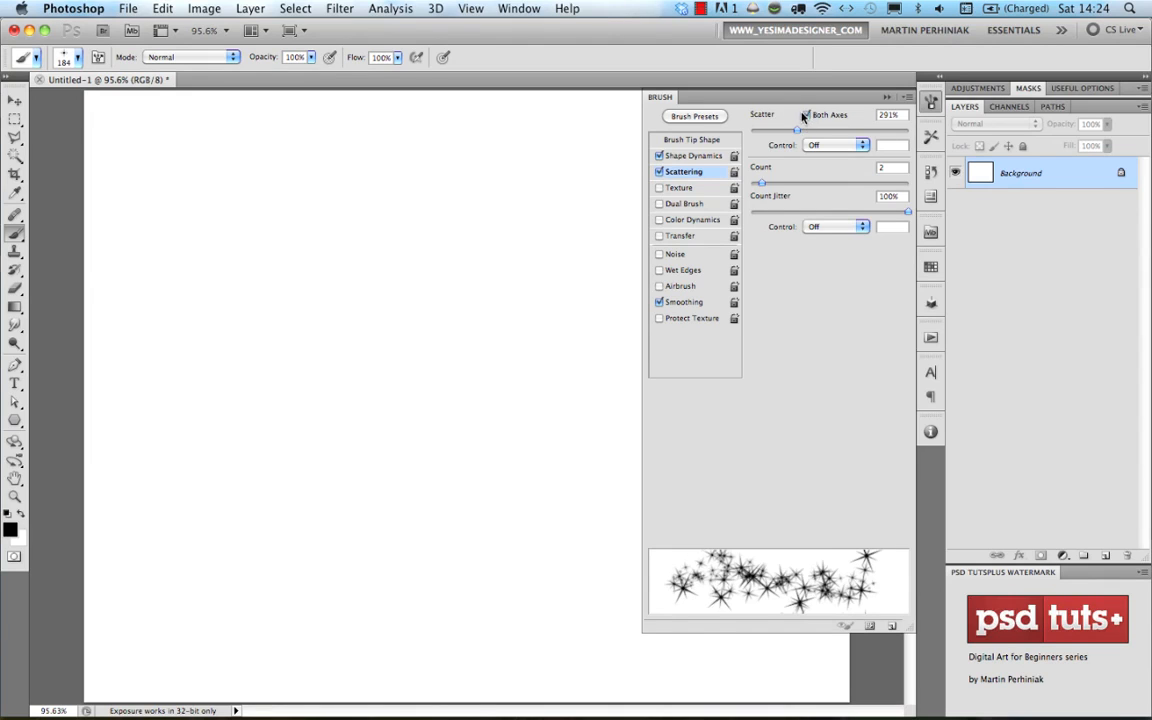
left_click_drag(765, 184, 771, 183)
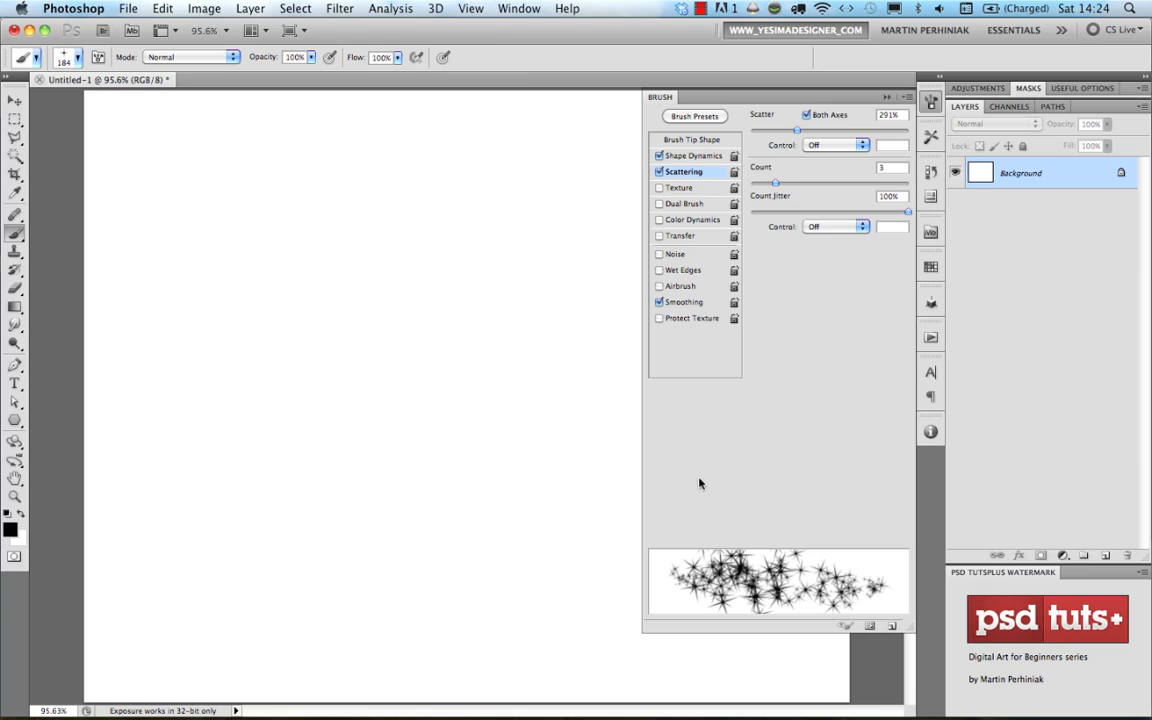
Try the scattered star brush at 24 px with a winding trail across the canvas, and undo the trail
left_click_drag(307, 297, 237, 311)
left_click_drag(203, 237, 238, 226)
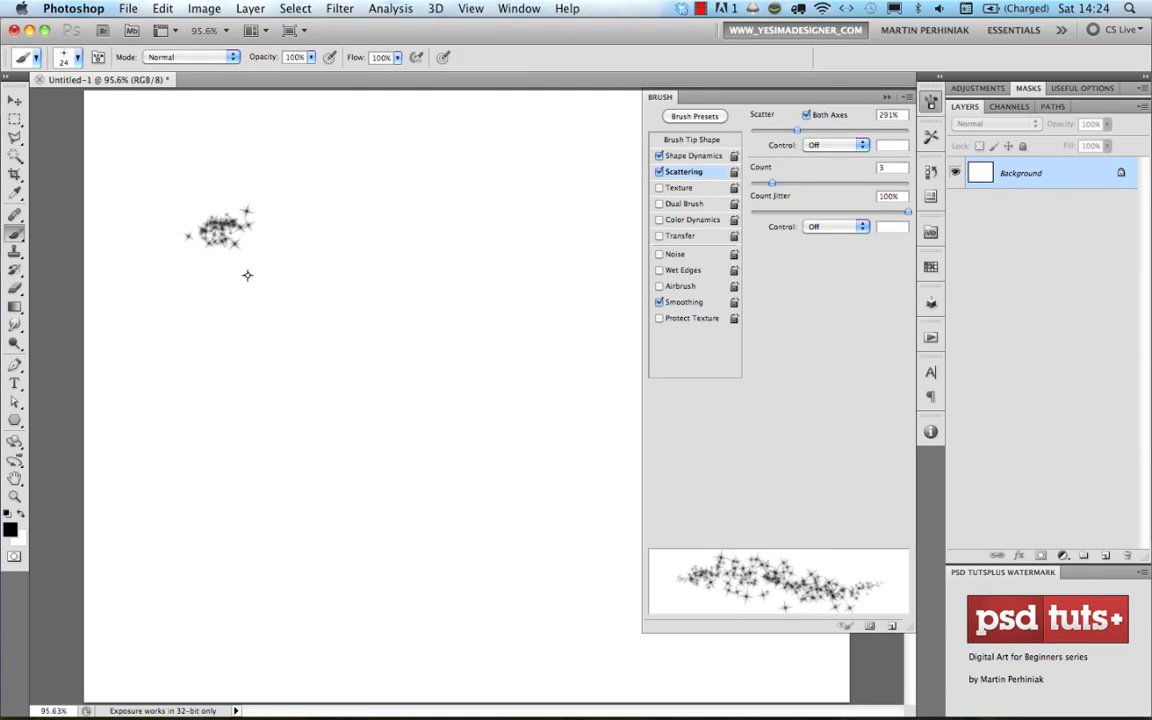
mouse_move(247, 275)
left_mouse_down()
mouse_move(342, 237)
mouse_move(406, 319)
mouse_move(532, 375)
mouse_move(560, 410)
left_mouse_up()
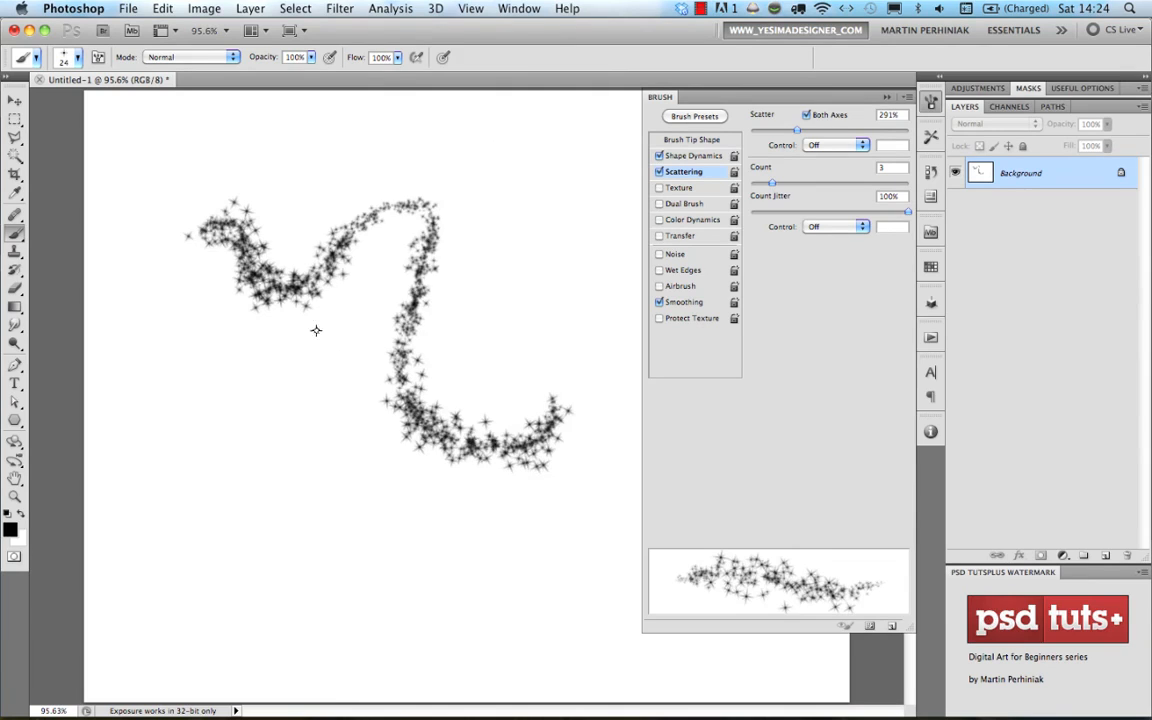
key("super+z")
Enlarge the star brush to 51 px and paint a long winding trail of scattered black stars
left_click_drag(270, 267, 275, 265)
mouse_move(183, 183)
left_mouse_down()
mouse_move(280, 205)
mouse_move(393, 272)
mouse_move(455, 401)
mouse_move(381, 463)
mouse_move(275, 406)
mouse_move(276, 355)
left_mouse_up()
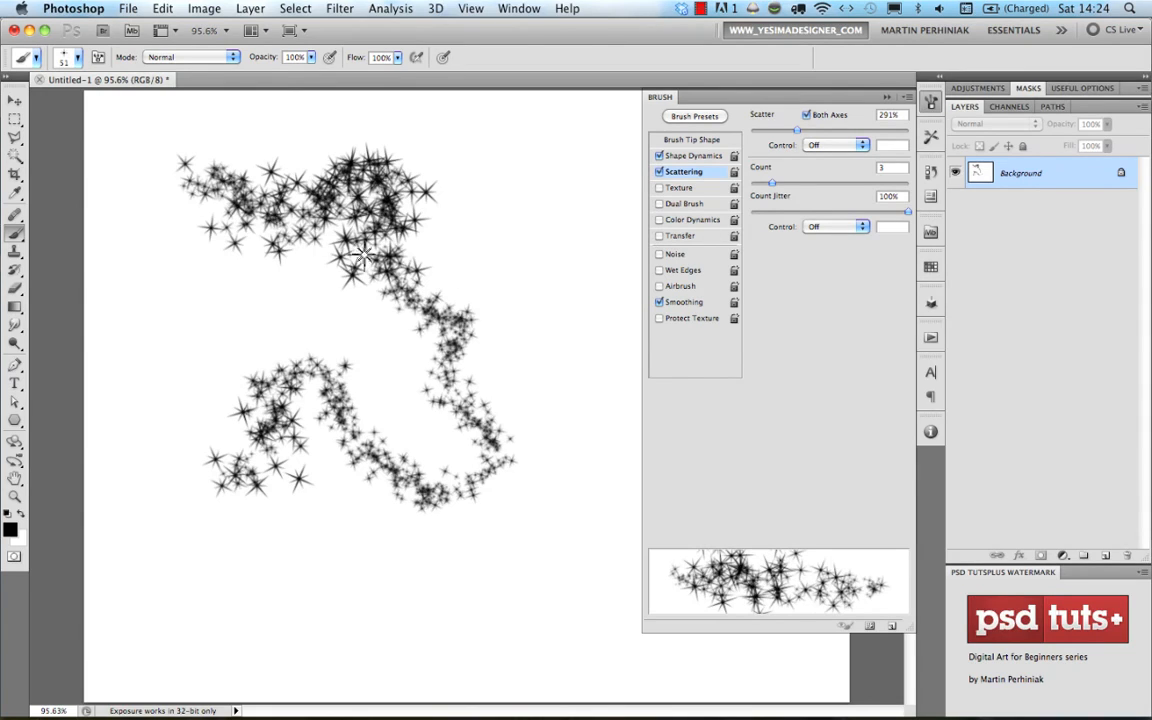
Enable Transfer with 100% opacity jitter controlled by Pen Pressure, and replace the existing trail with a diagonal winding star trail
left_click(665, 237)
left_click(808, 146)
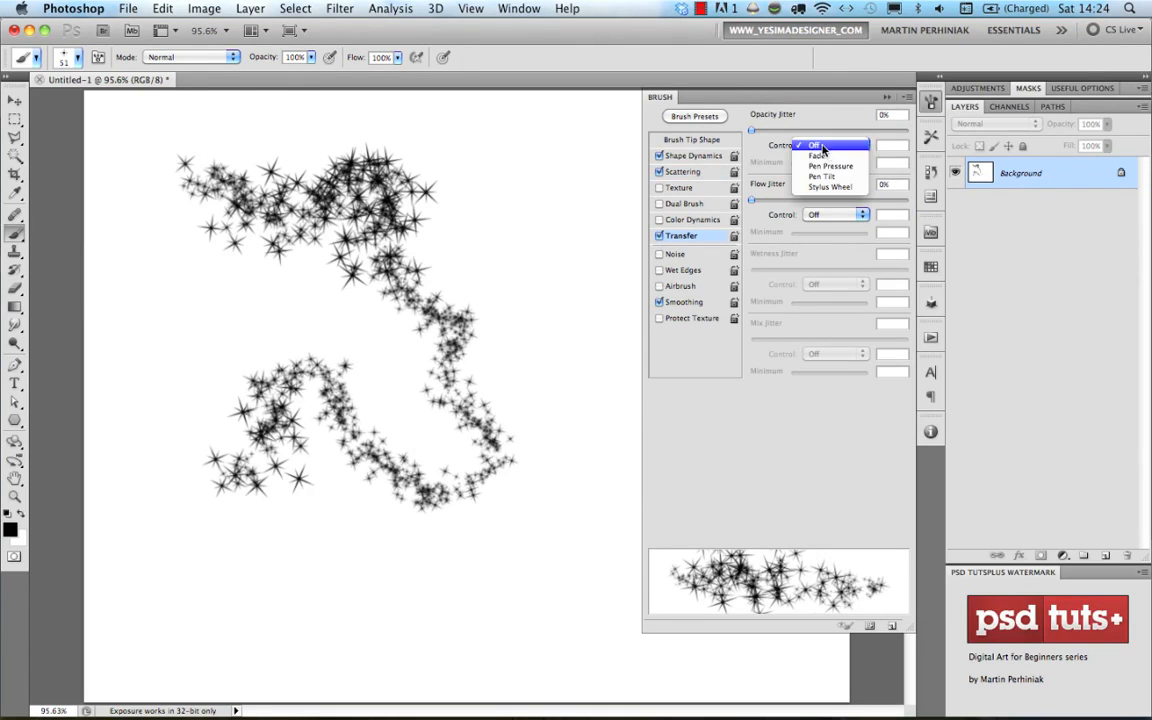
left_click(822, 166)
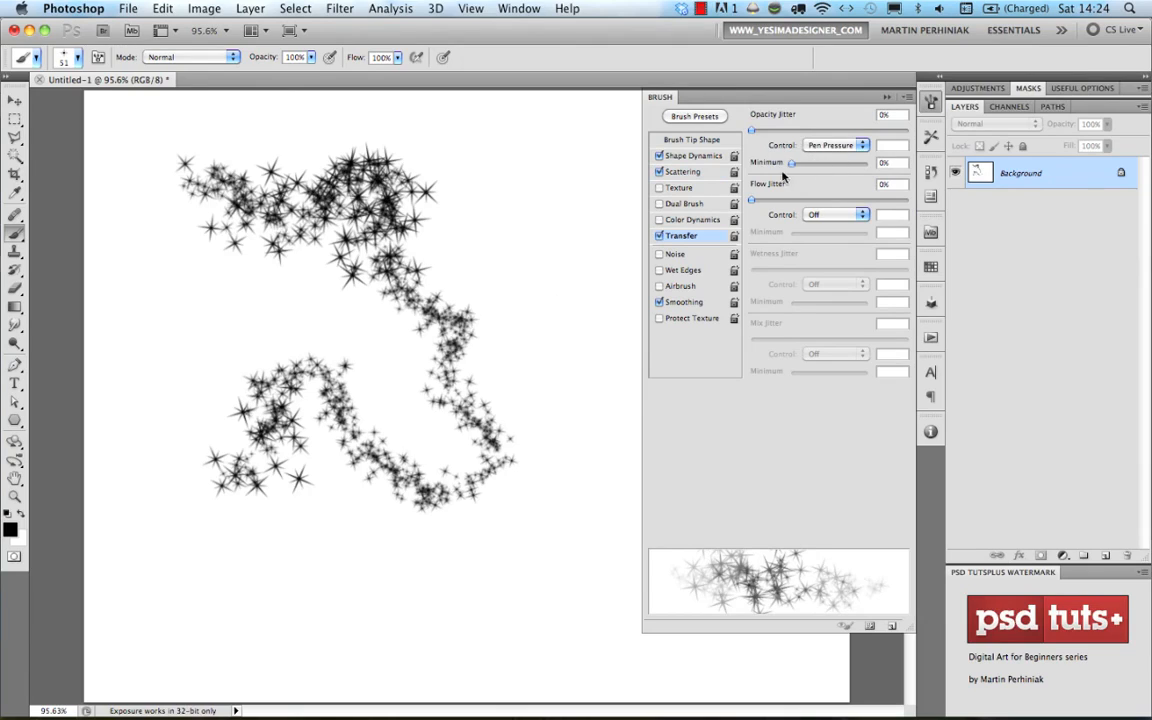
left_click_drag(776, 133, 897, 131)
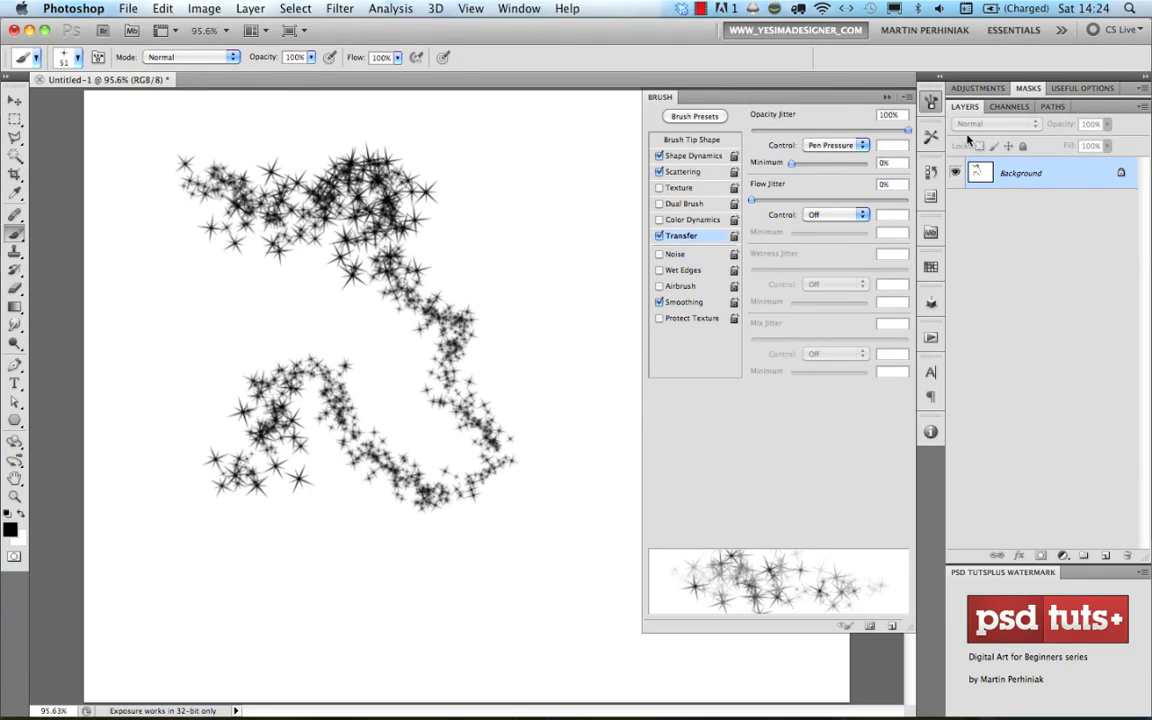
key("super+z")
mouse_move(218, 158)
left_mouse_down()
mouse_move(286, 217)
mouse_move(333, 197)
mouse_move(352, 256)
mouse_move(307, 317)
mouse_move(343, 350)
mouse_move(437, 396)
mouse_move(431, 445)
mouse_move(511, 535)
left_mouse_up()
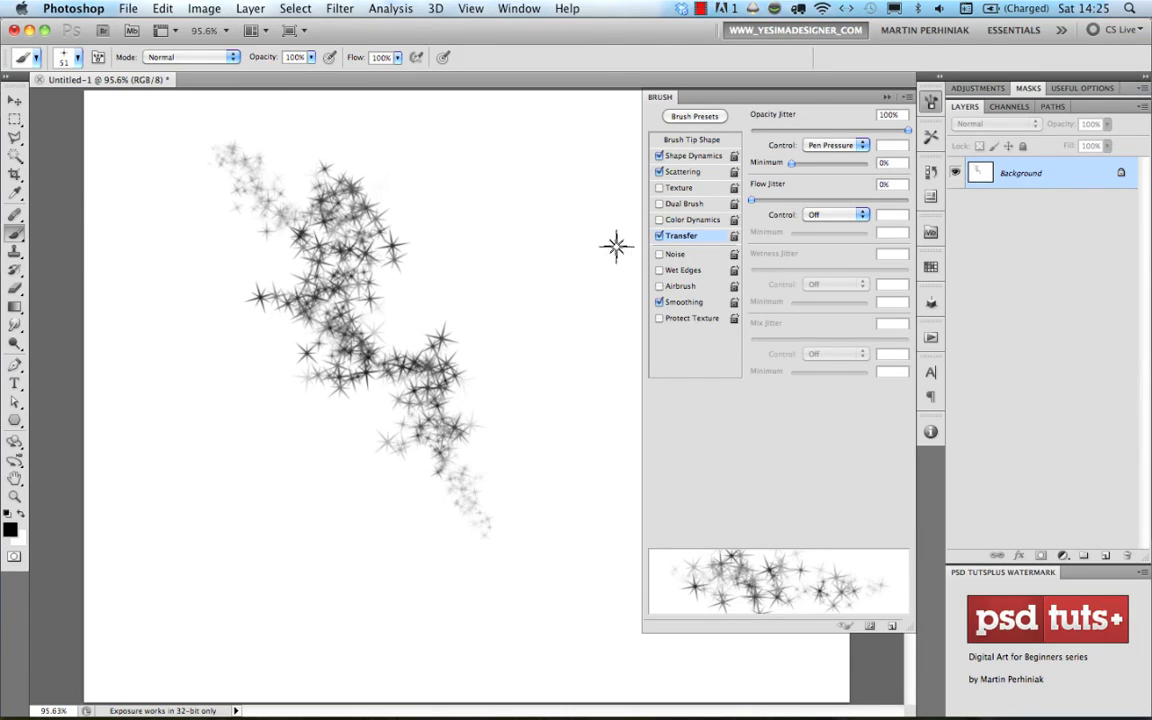
Enable Color Dynamics for the star brush and set the foreground colour to pure red, ff0000
left_click(687, 221)
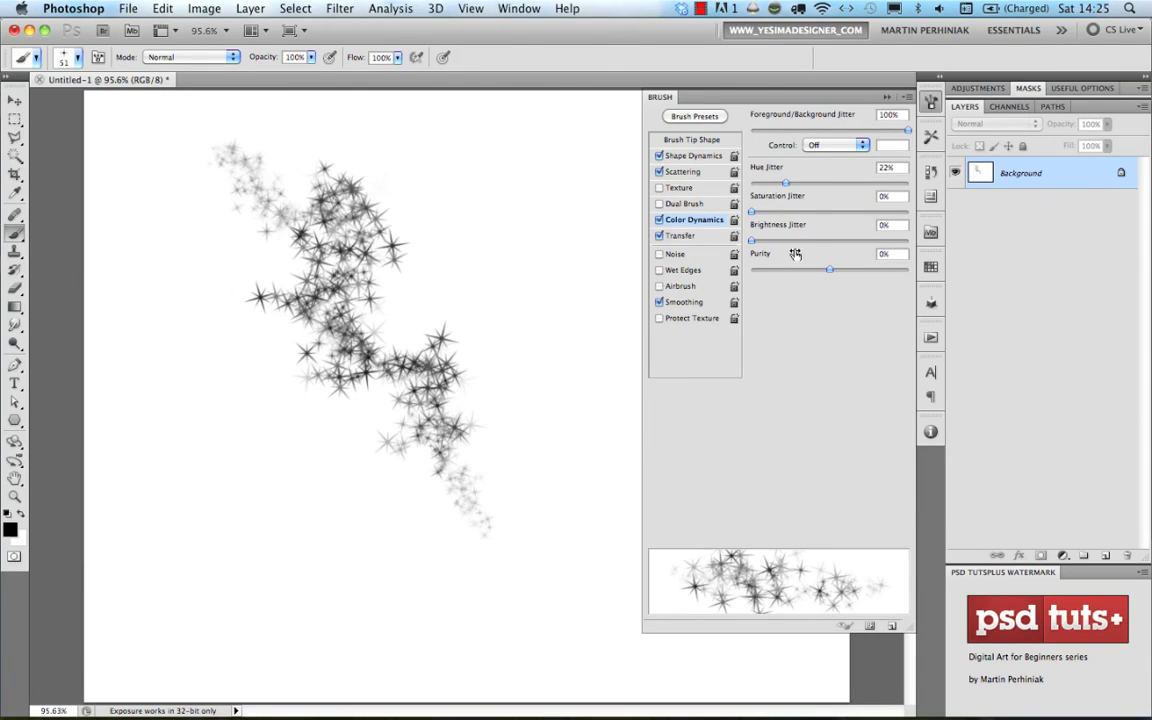
left_click(10, 532)
left_click(680, 182)
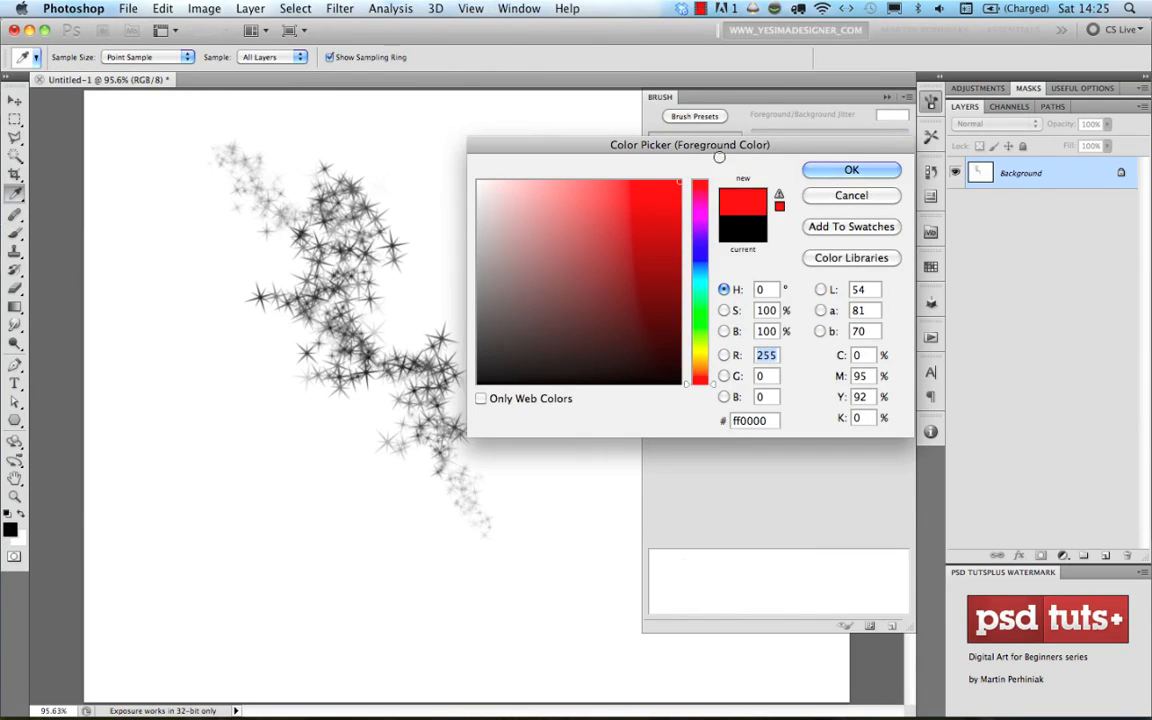
left_click(840, 171)
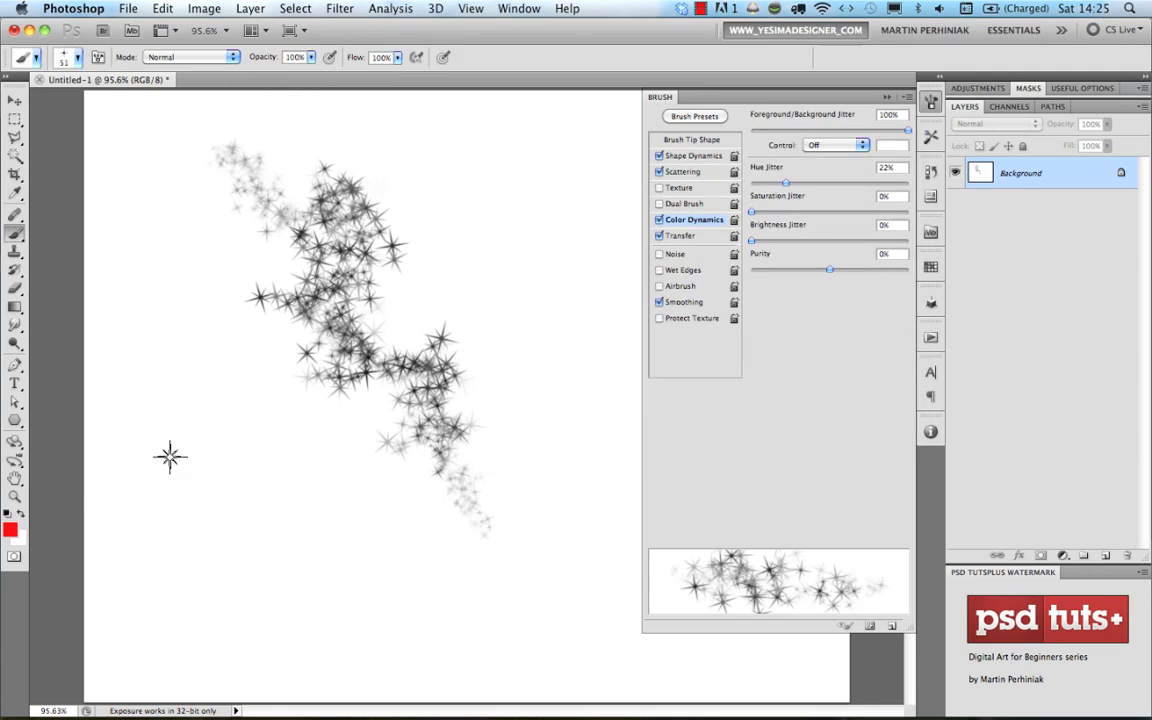
Set the background colour to bright blue, 0060ff, and undo the black star trail
left_click(17, 538)
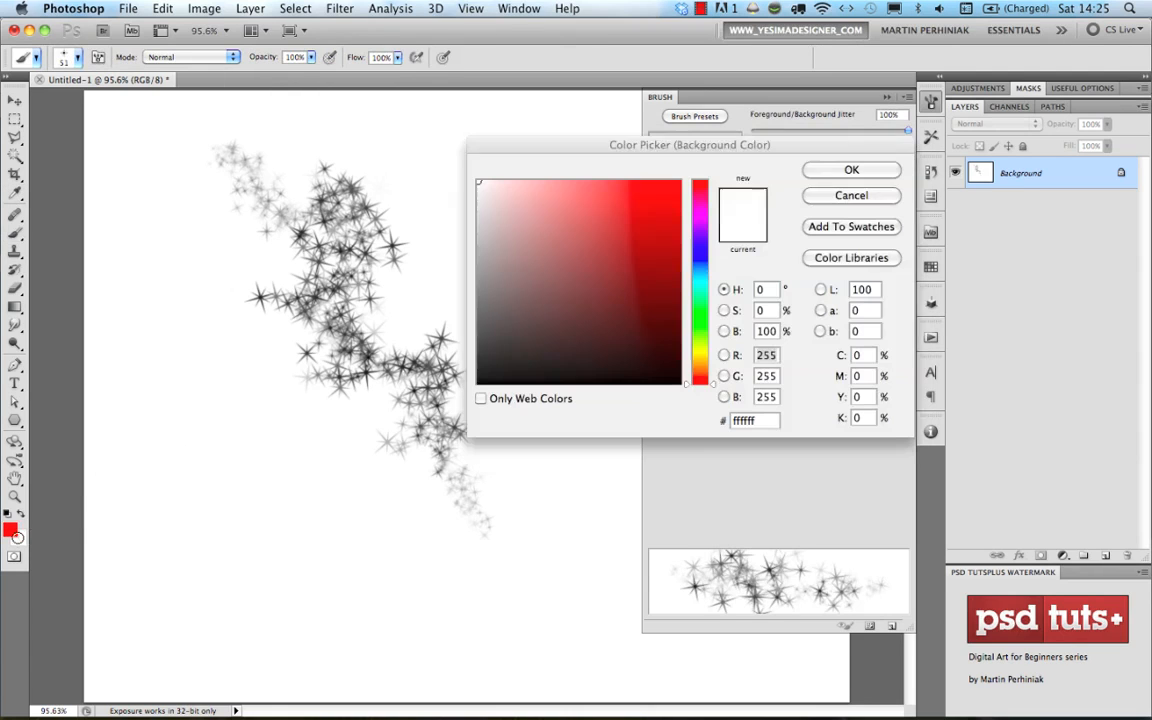
left_click(701, 261)
left_click(680, 182)
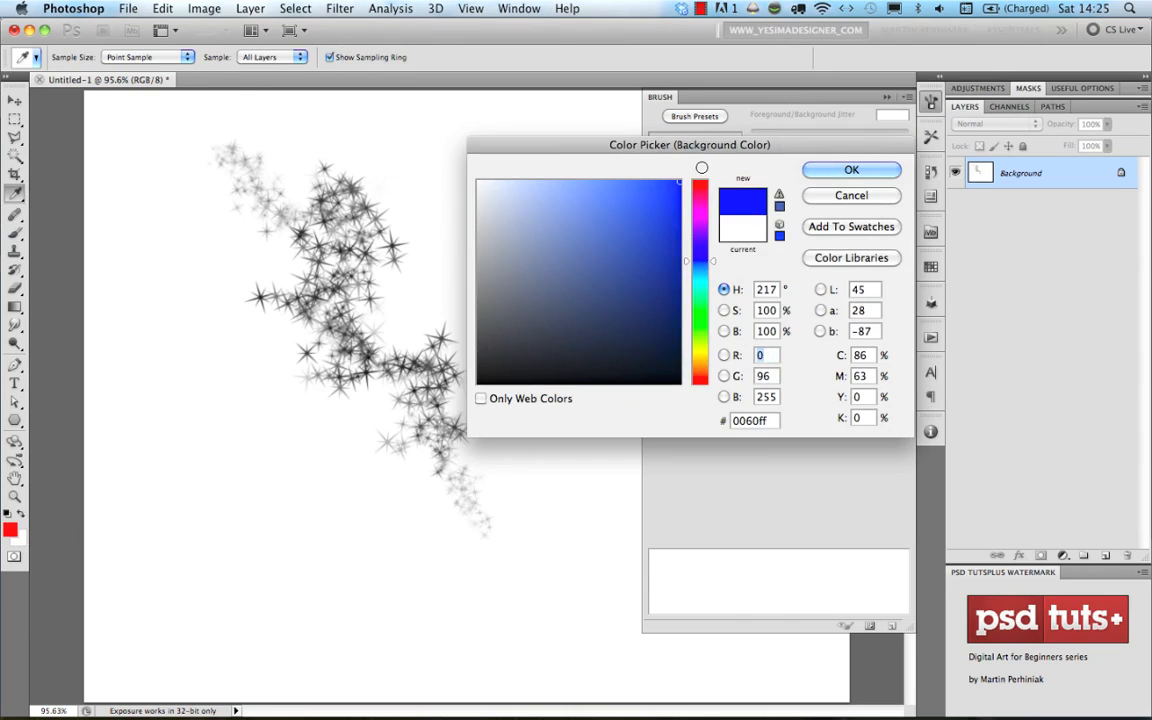
left_click(845, 172)
key("super+z")
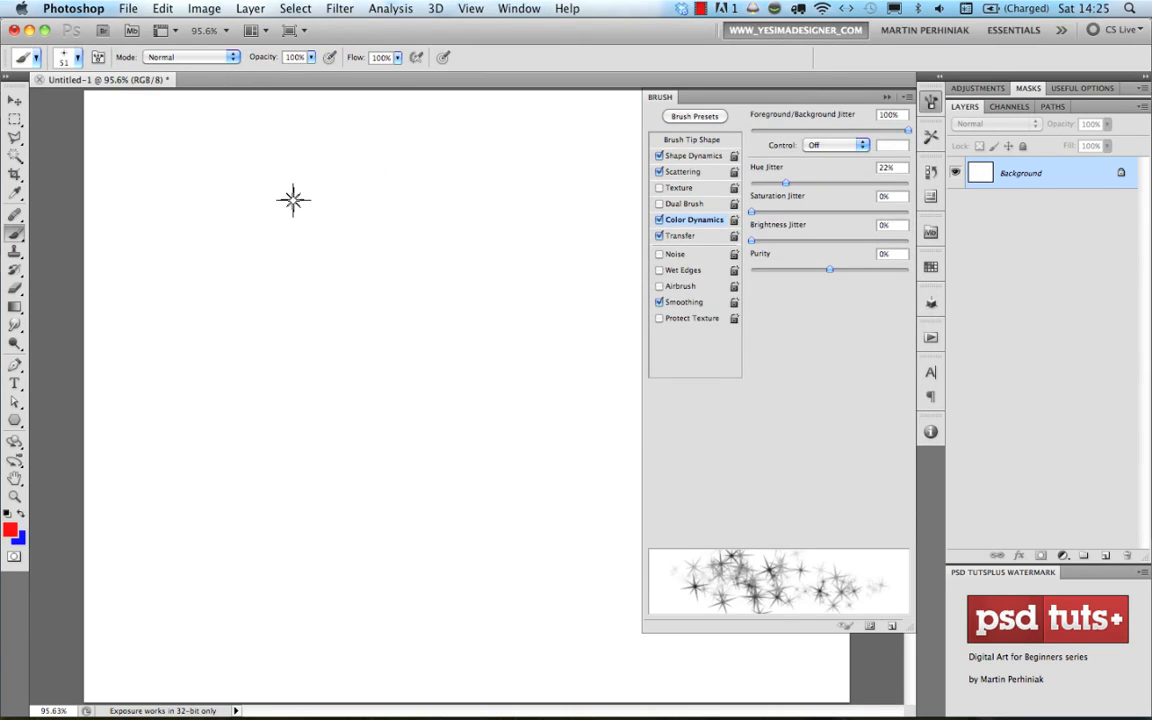
Try the colour jitter with a diagonal trail of stars, set the hue jitter to 0%, and undo the trail
mouse_move(234, 193)
left_mouse_down()
mouse_move(263, 216)
mouse_move(304, 203)
mouse_move(355, 256)
mouse_move(397, 258)
mouse_move(402, 301)
mouse_move(366, 372)
mouse_move(424, 411)
mouse_move(464, 508)
left_mouse_up()
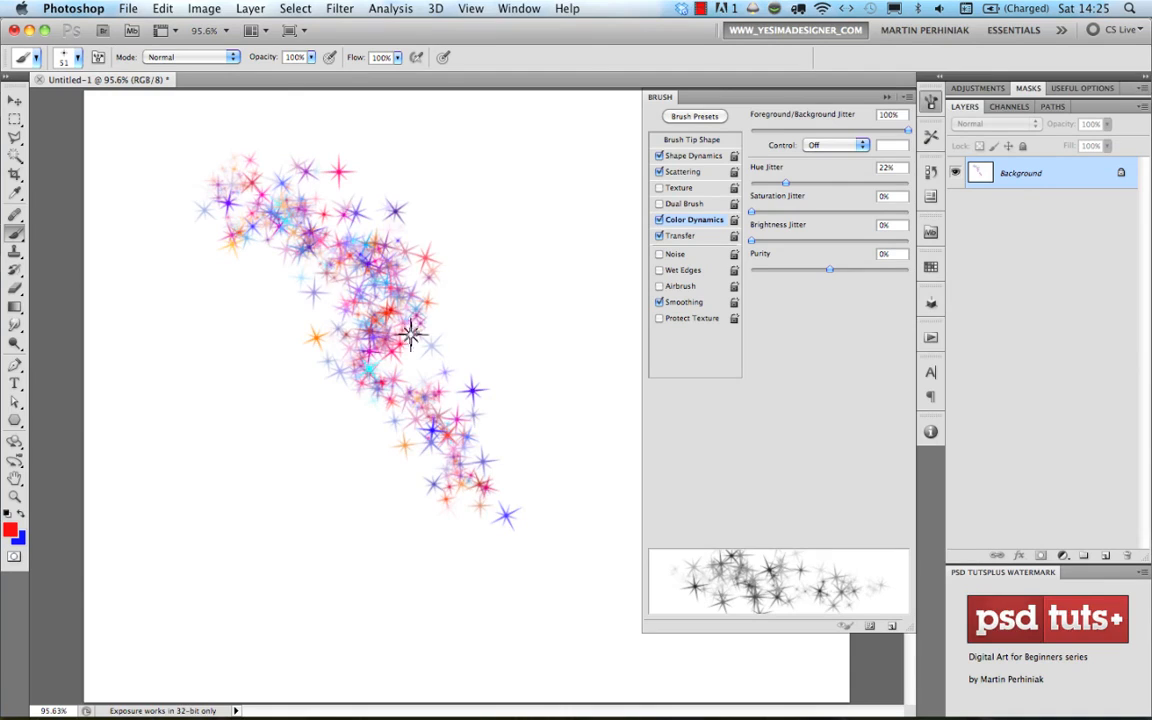
left_click_drag(784, 184, 690, 166)
key("super+z")
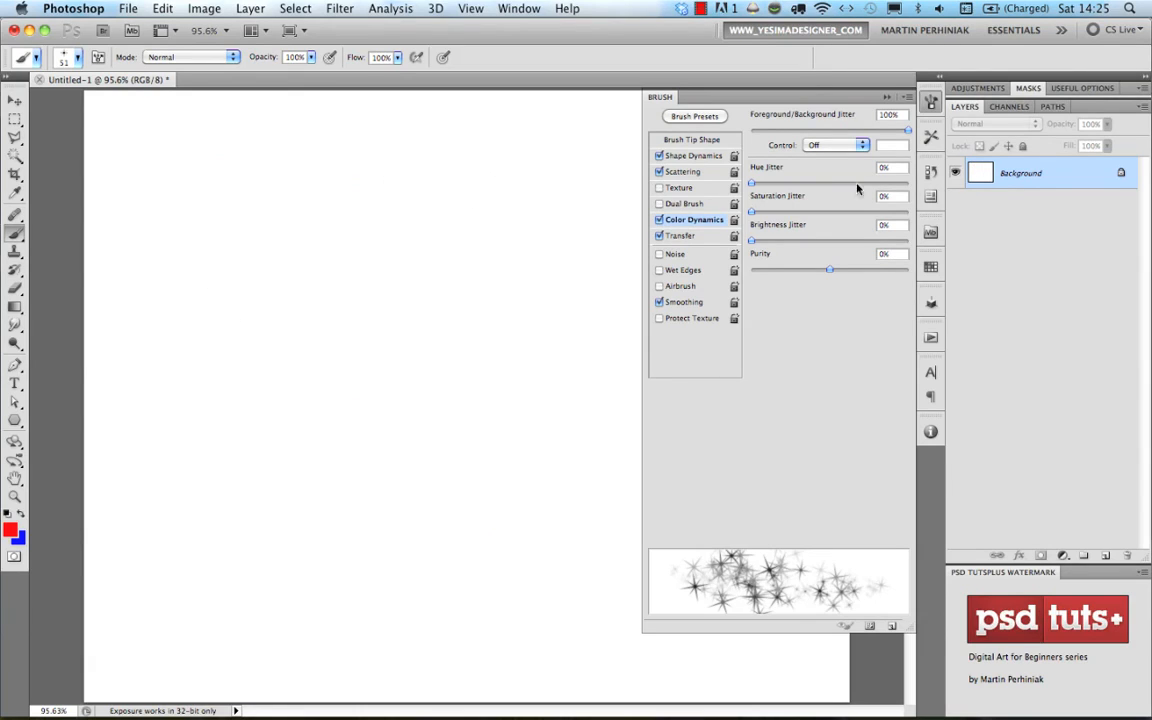
Paint a diagonal red-and-blue star trail, and paint a second trail beside it with the hue jitter set to 66%
mouse_move(218, 180)
left_mouse_down()
mouse_move(239, 239)
mouse_move(337, 292)
mouse_move(482, 508)
mouse_move(533, 517)
left_mouse_up()
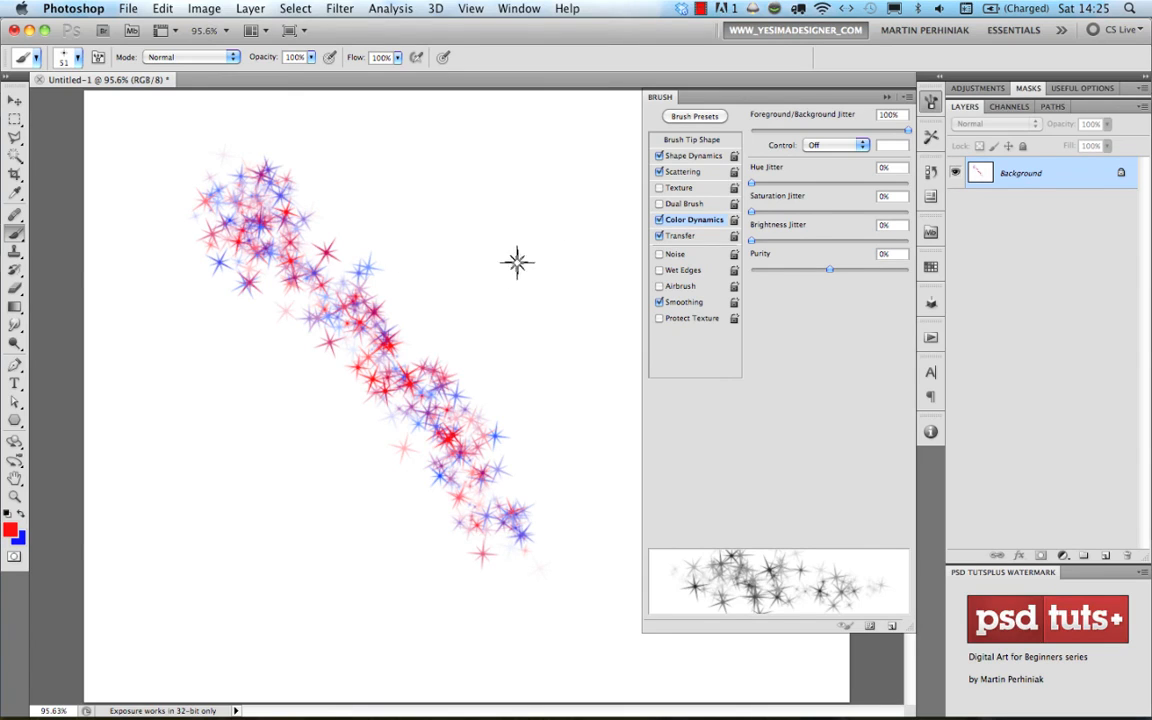
left_click_drag(821, 183, 855, 184)
mouse_move(400, 165)
left_mouse_down()
mouse_move(448, 219)
mouse_move(508, 285)
mouse_move(580, 453)
mouse_move(580, 535)
left_mouse_up()
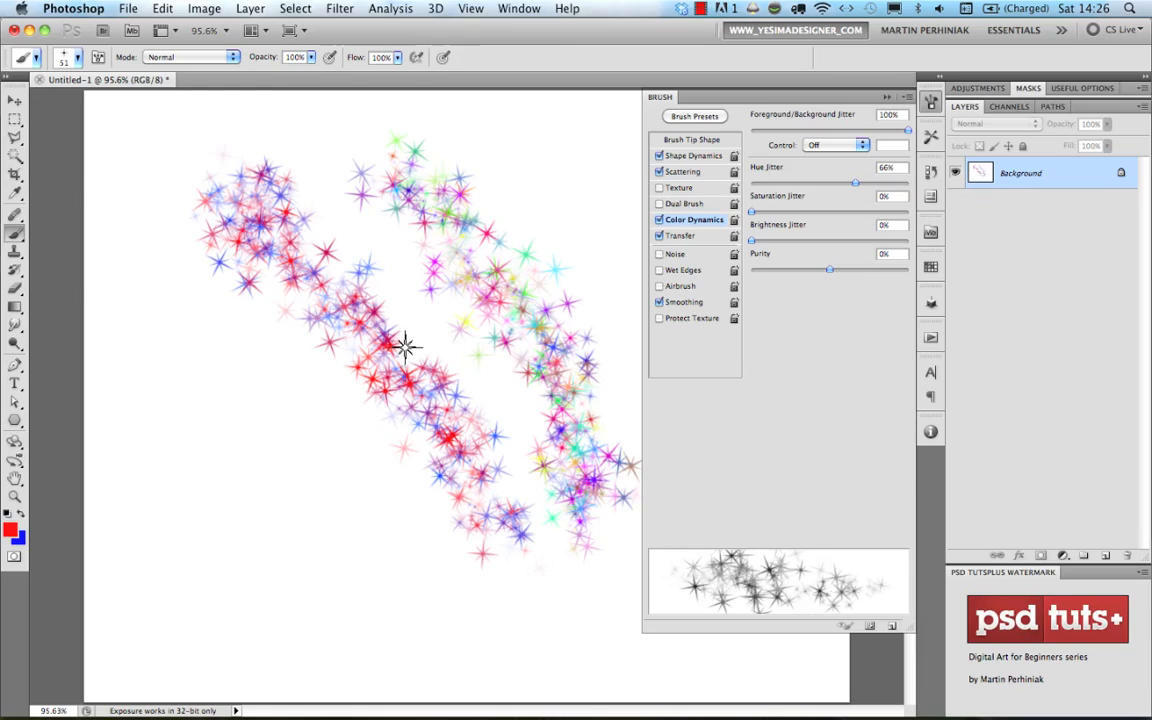
left_click(916, 100)
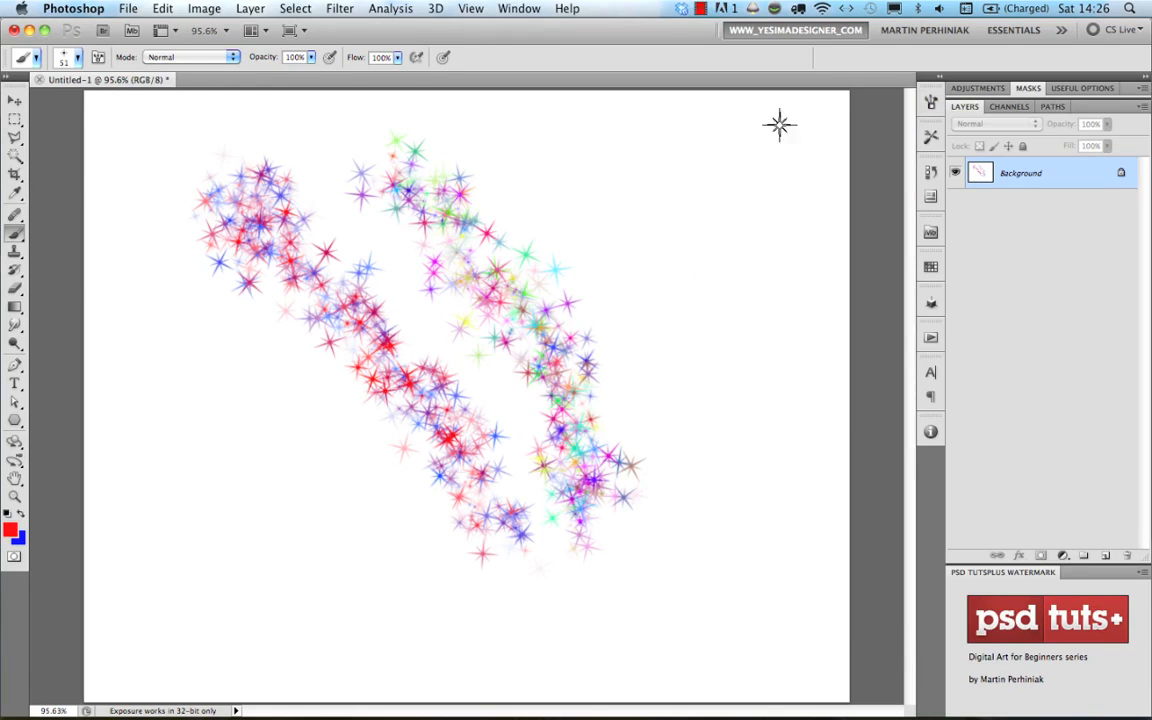
Switch to Adobe Bridge, examine the star effects around the dancer's arm in a full-screen preview of lights.psd, and return to Photoshop
key("super+Tab")
left_click(793, 342)
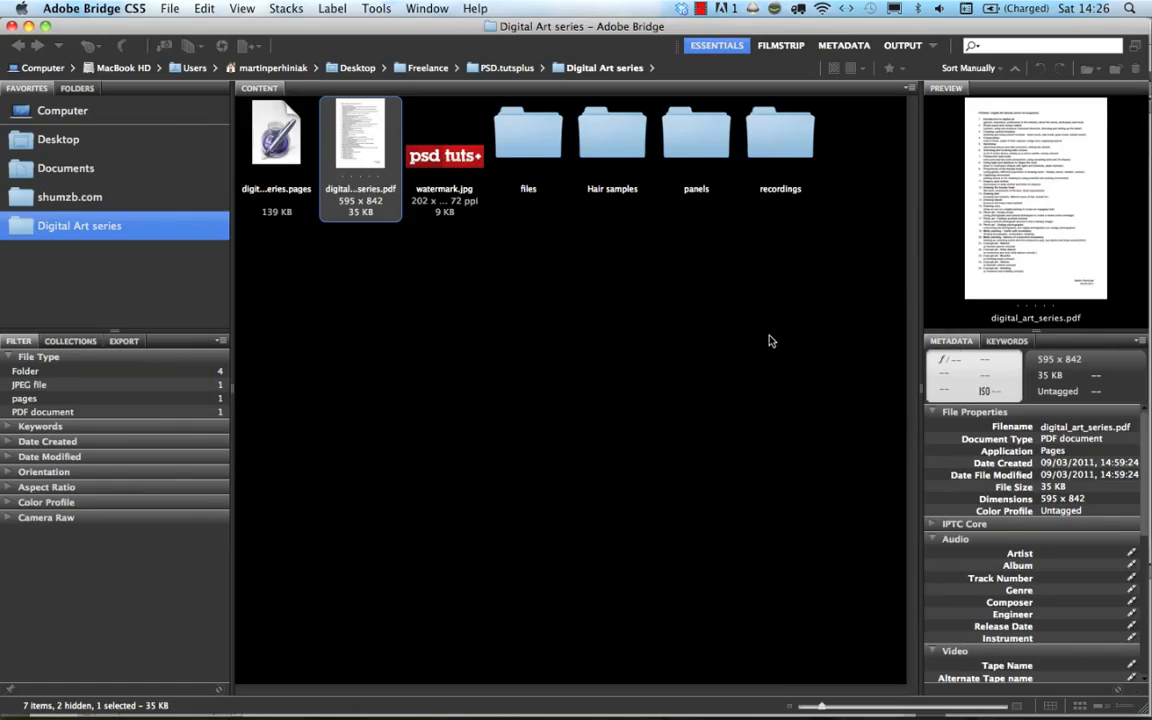
left_click(780, 265)
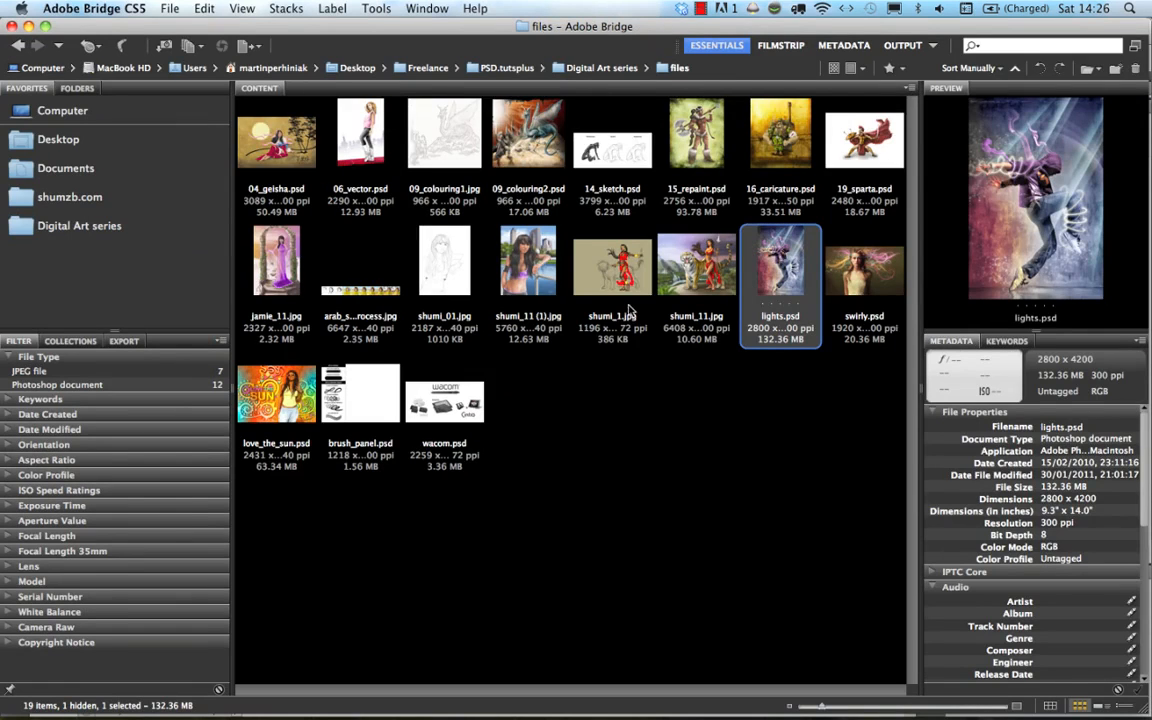
key("space")
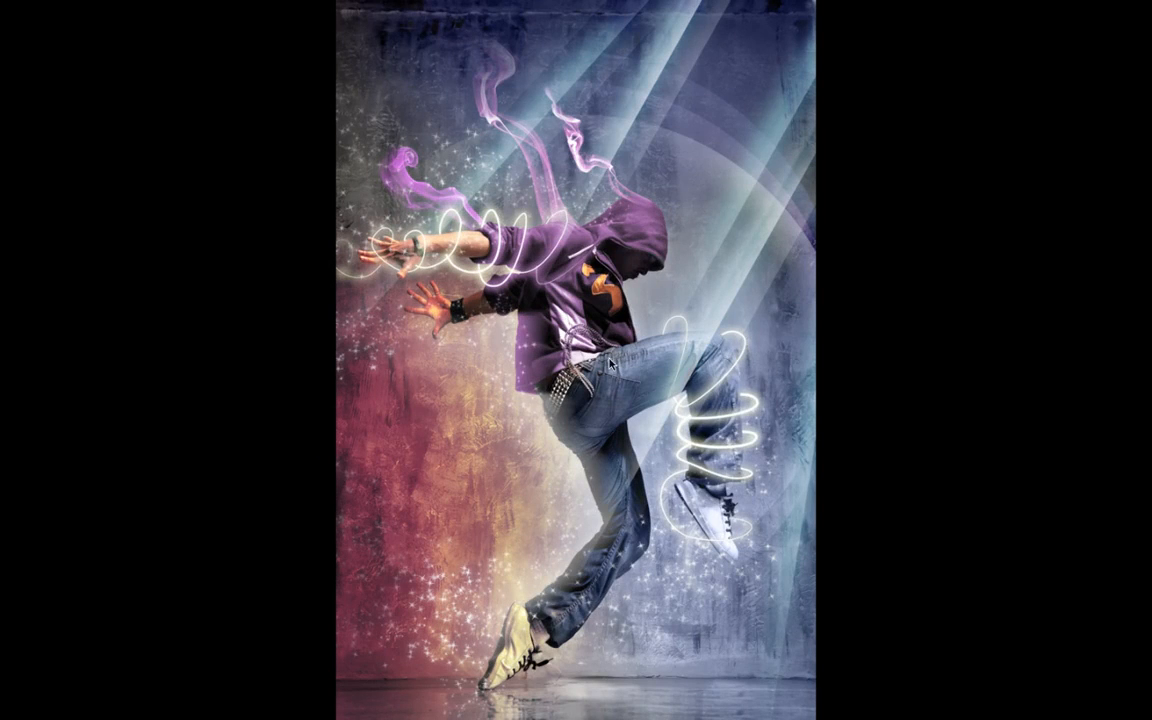
left_click(425, 230)
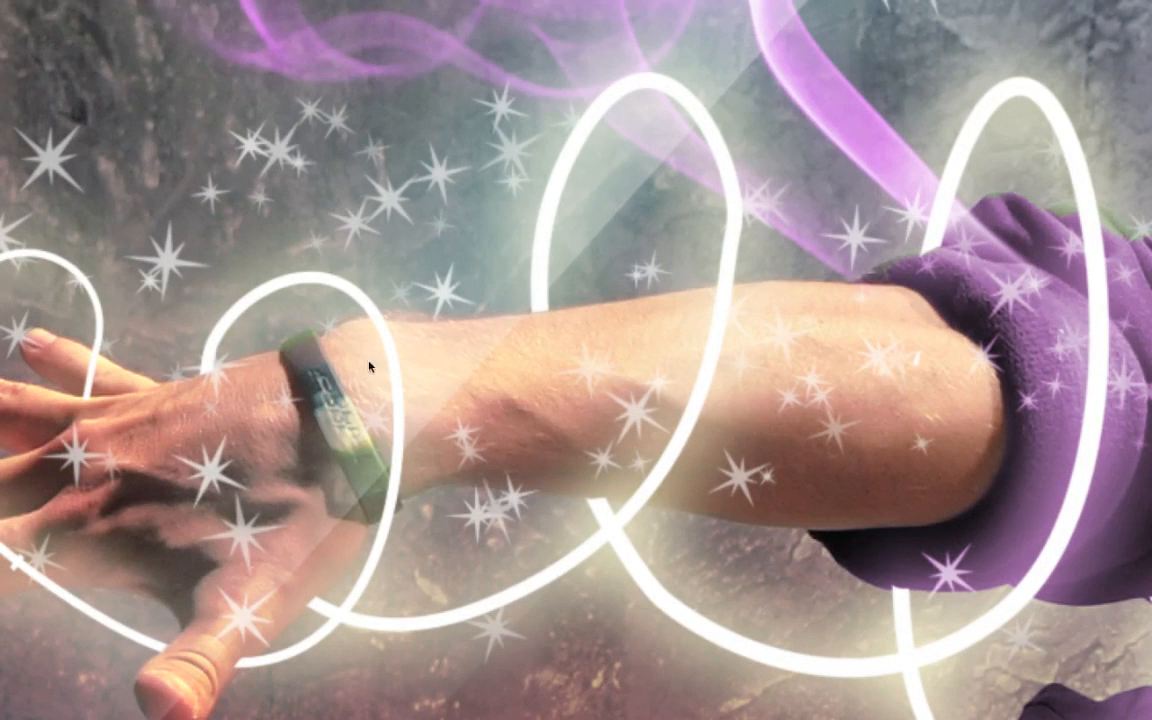
left_click(462, 220)
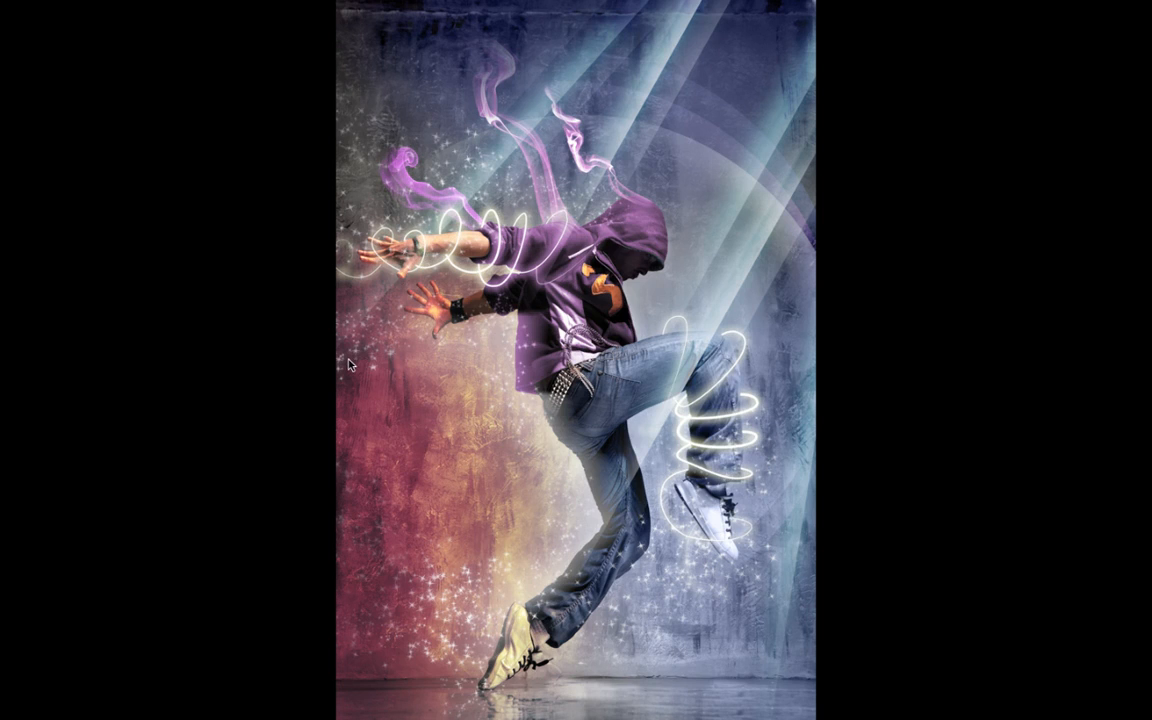
key("space")
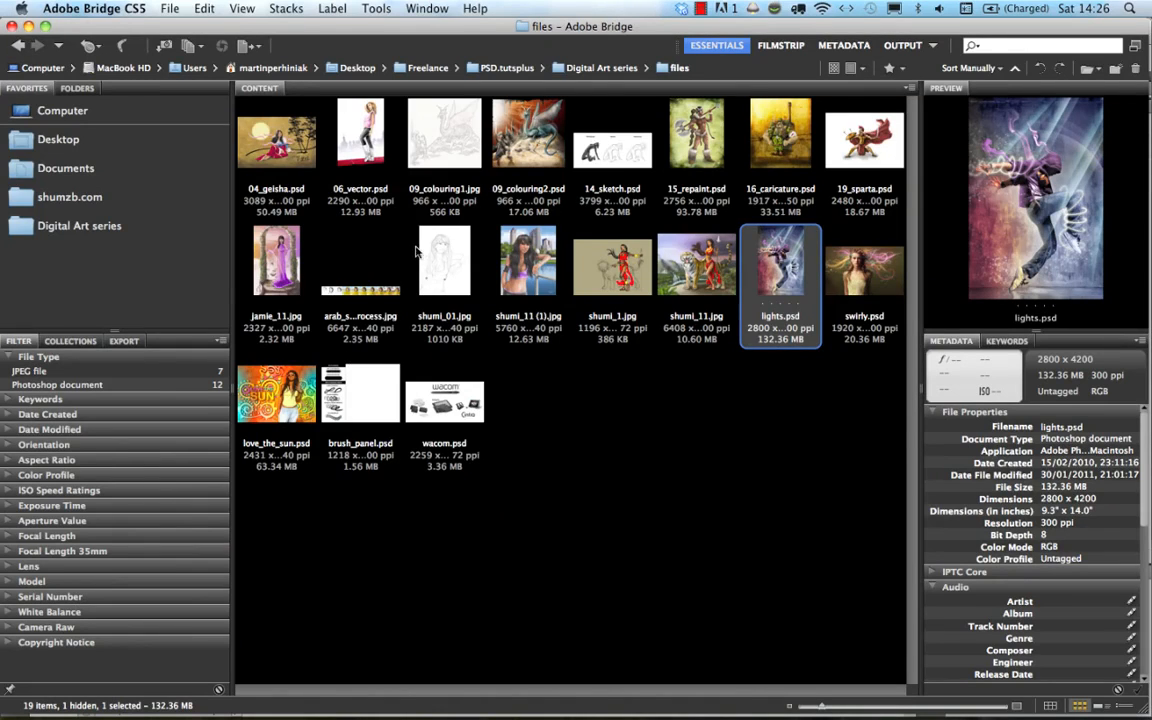
key("super+Tab")
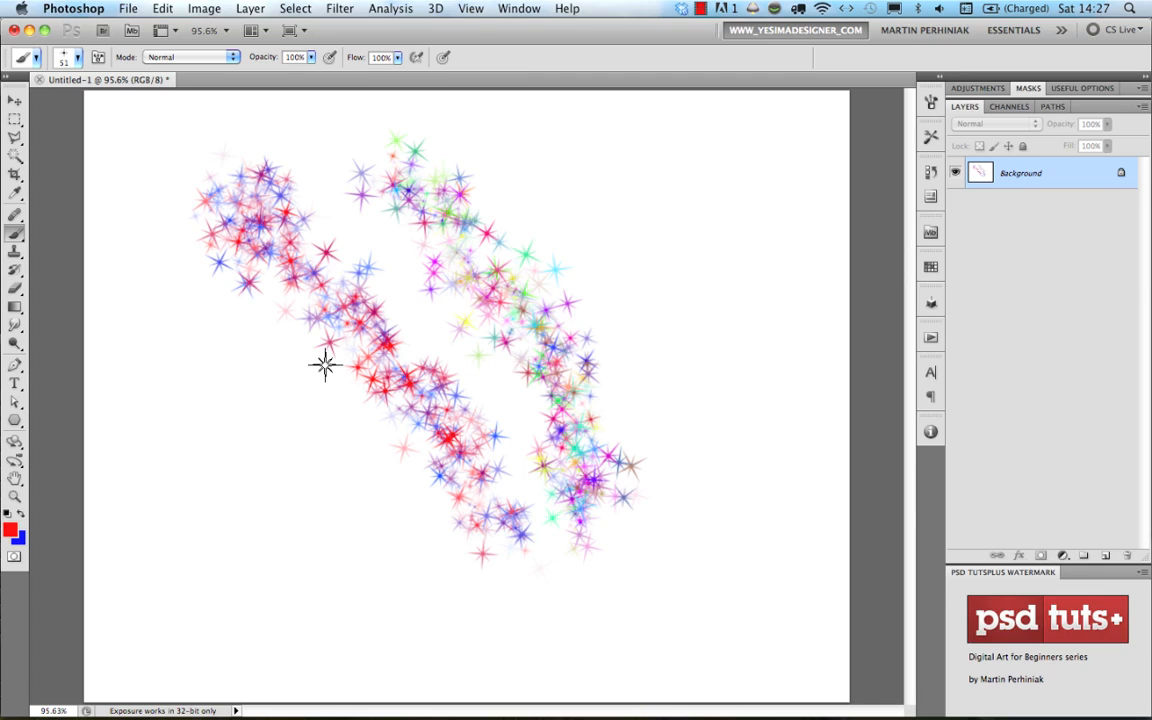
Save the current star brush with its colour as a new tool preset called Star Brush
left_click(931, 101)
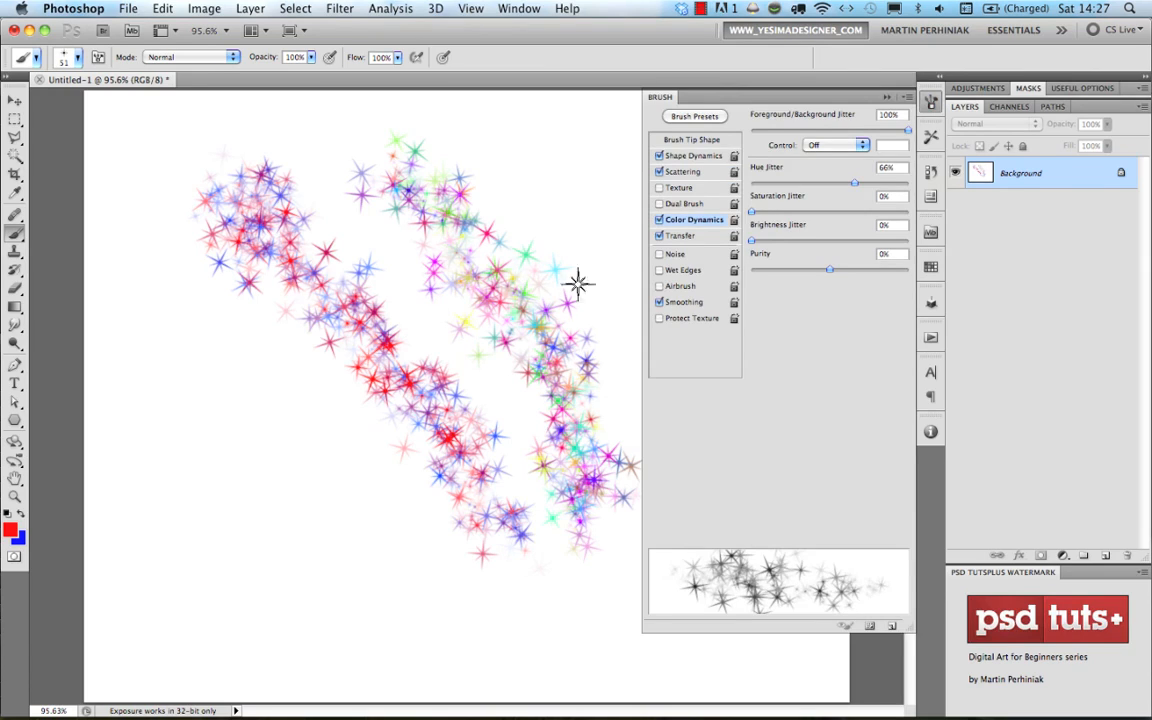
left_click(931, 103)
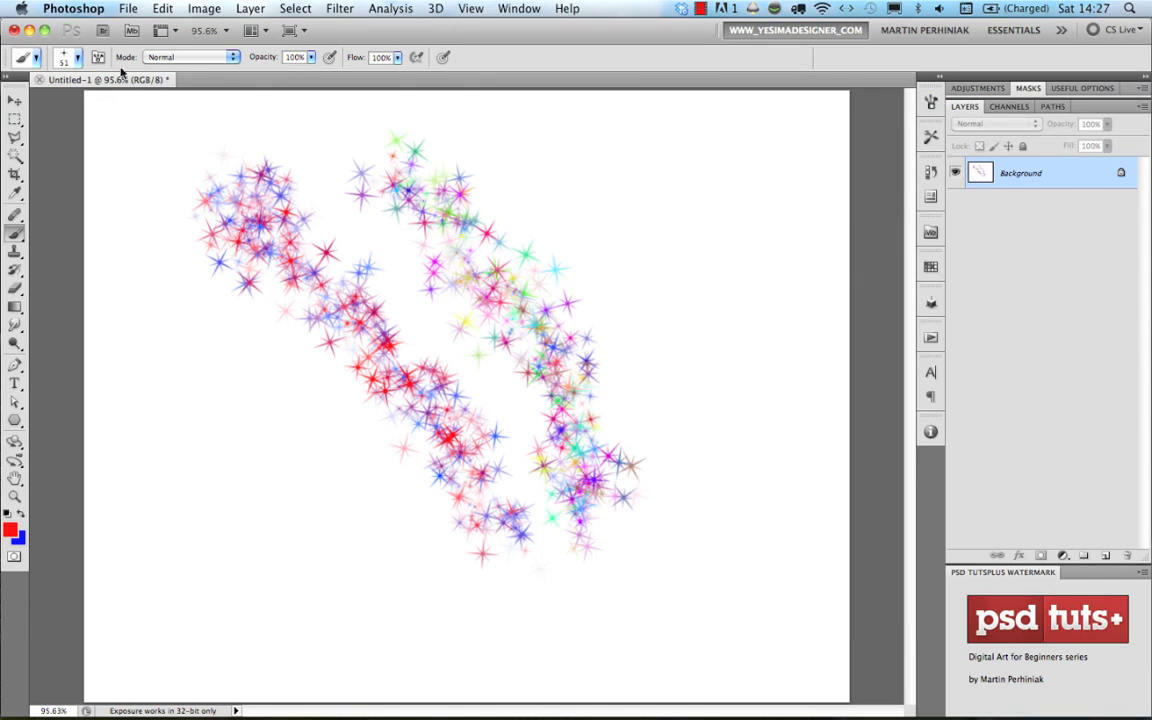
left_click(34, 57)
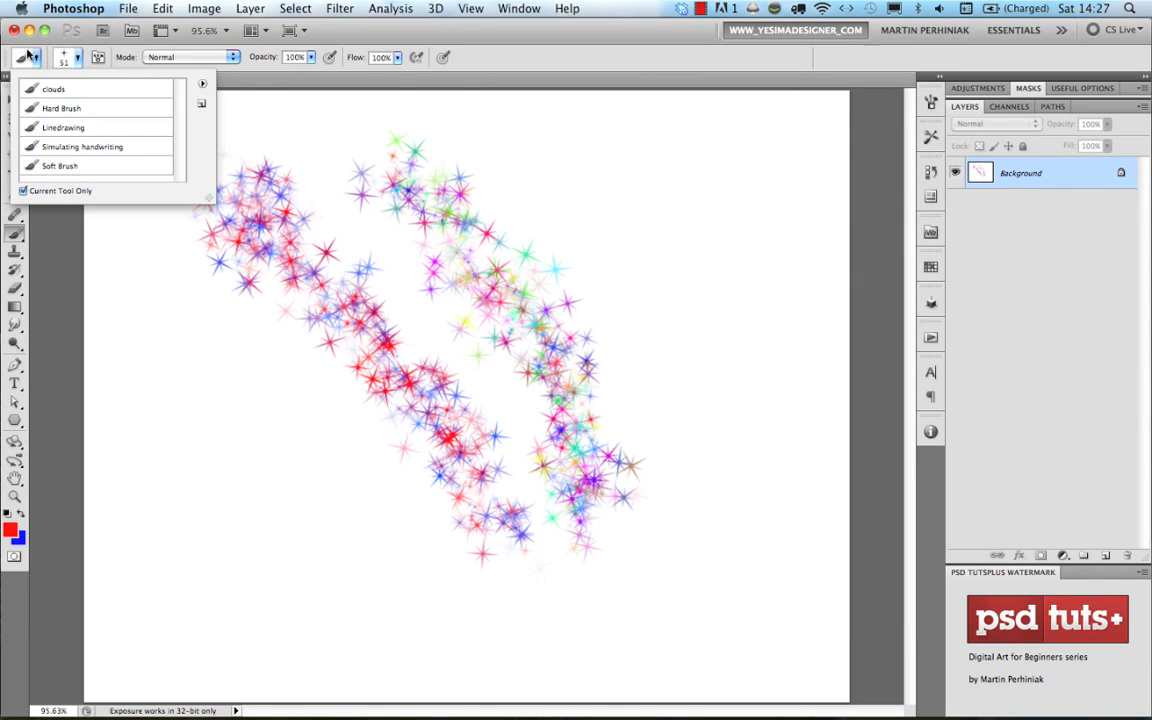
left_click(201, 104)
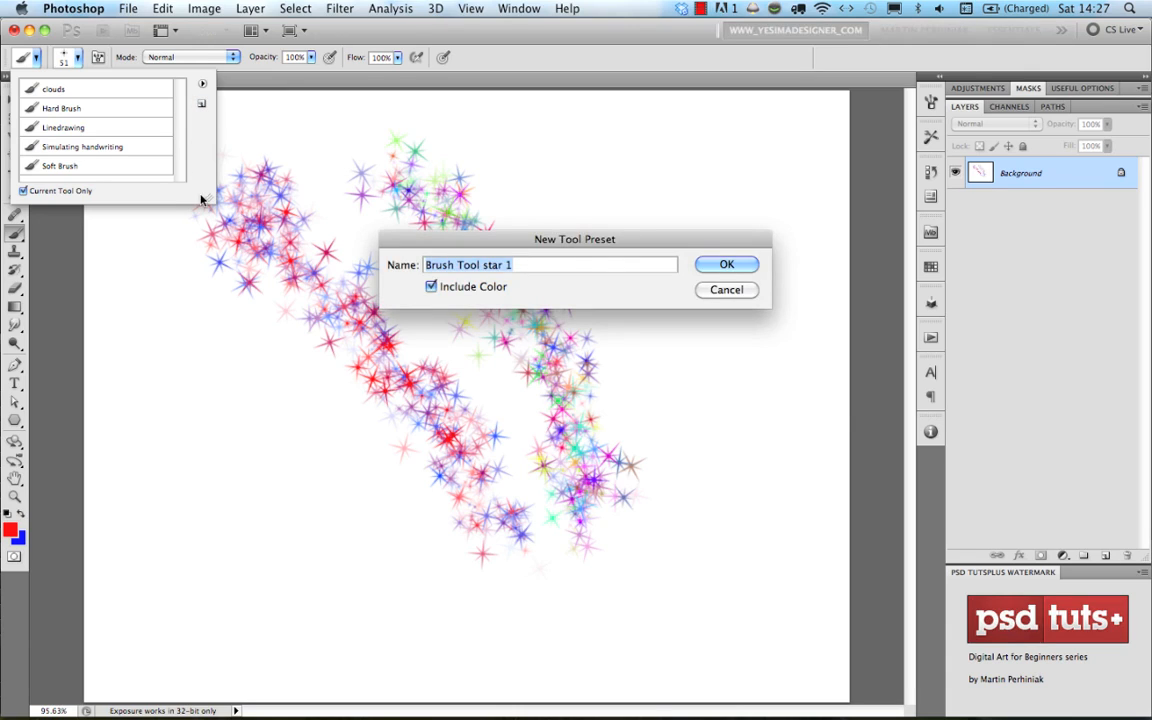
type("Star Brush")
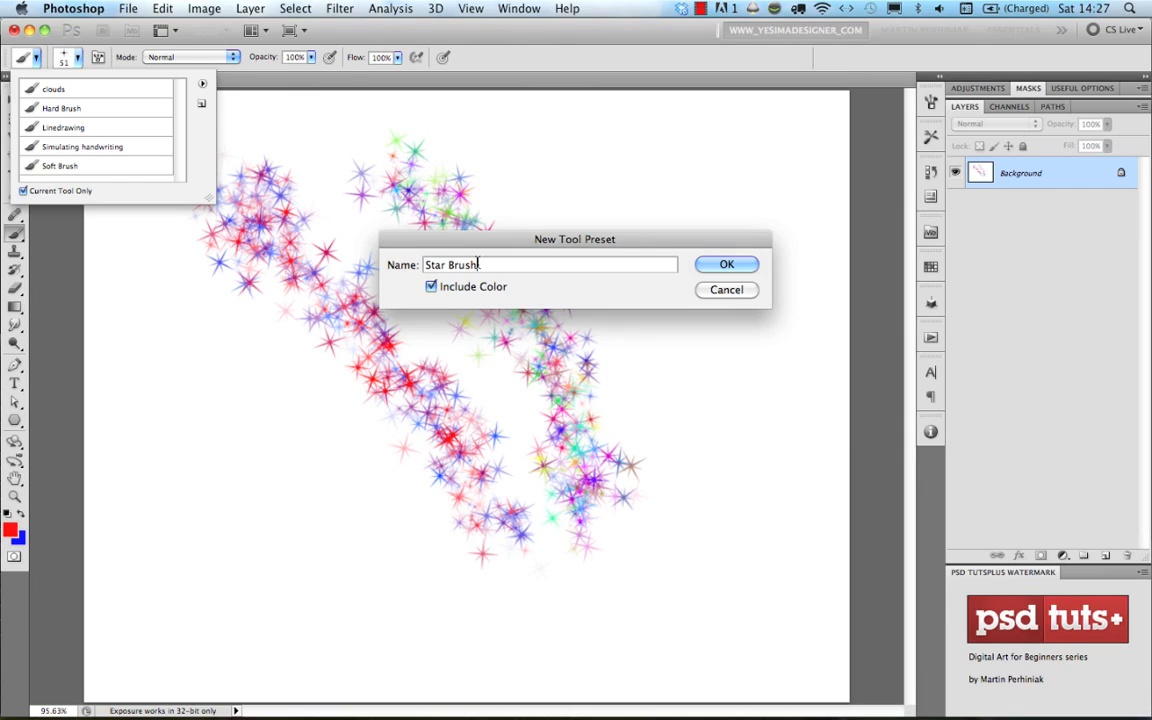
left_click(725, 264)
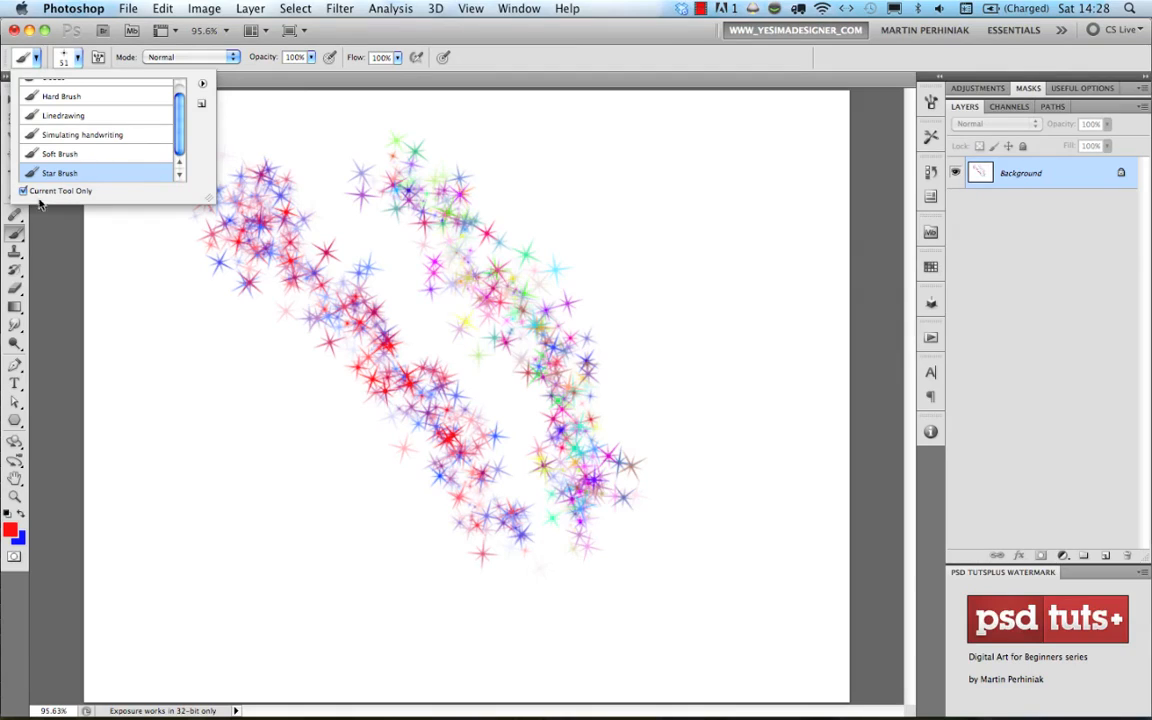
Choose the Soft Brush tool preset and paint a wavy black vertical stroke beside the star trails
left_click(66, 156)
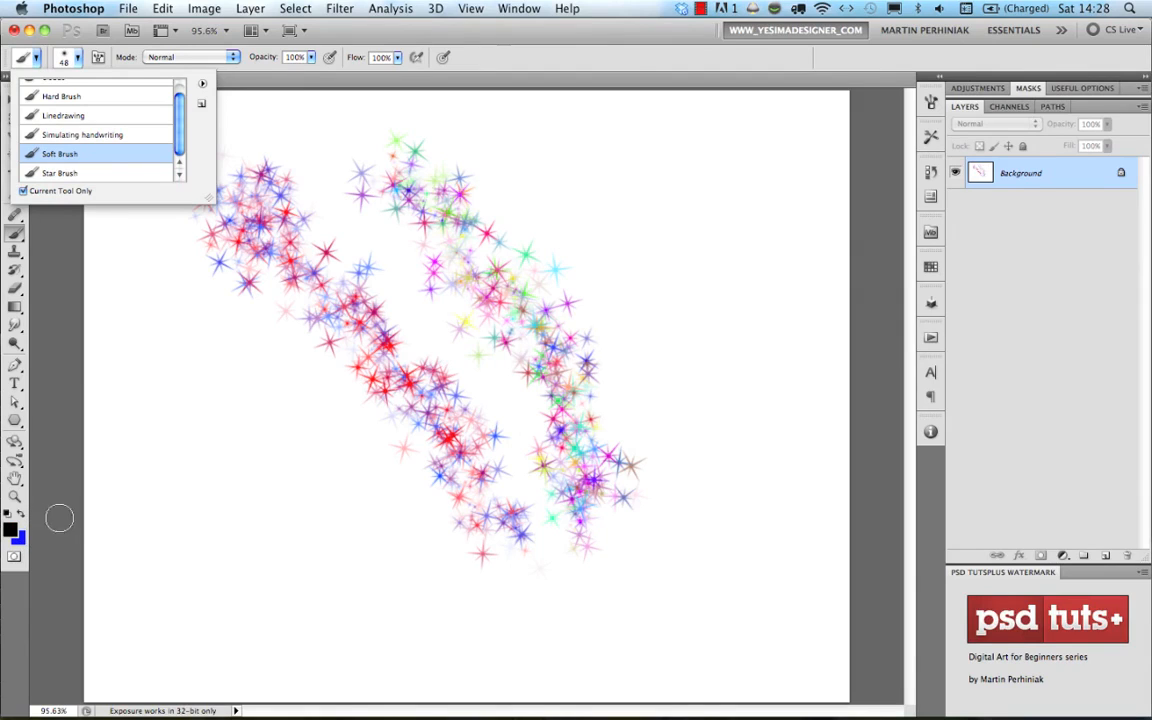
left_click_drag(643, 155, 698, 488)
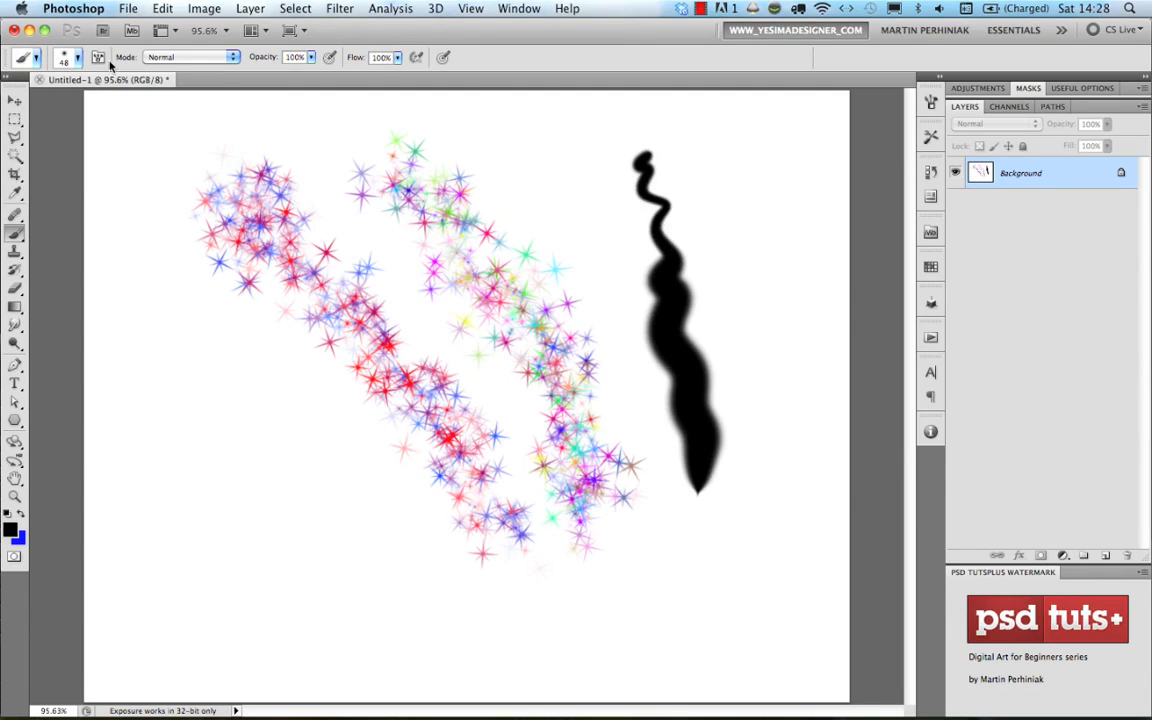
Reload the Star Brush tool preset and paint multicoloured star trails across the lower-left part of the canvas
left_click(75, 62)
left_click(58, 57)
left_click(37, 58)
left_click(70, 176)
mouse_move(158, 362)
left_mouse_down()
mouse_move(203, 401)
mouse_move(311, 571)
mouse_move(568, 658)
left_mouse_up()
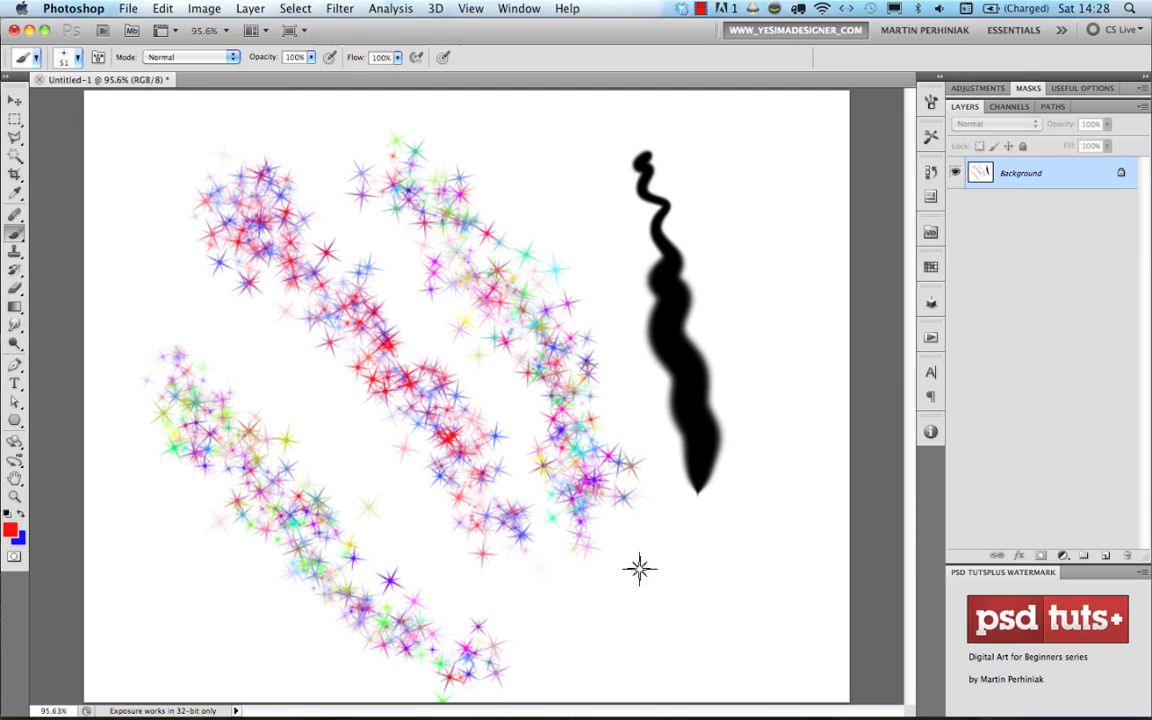
left_click_drag(222, 344, 285, 430)
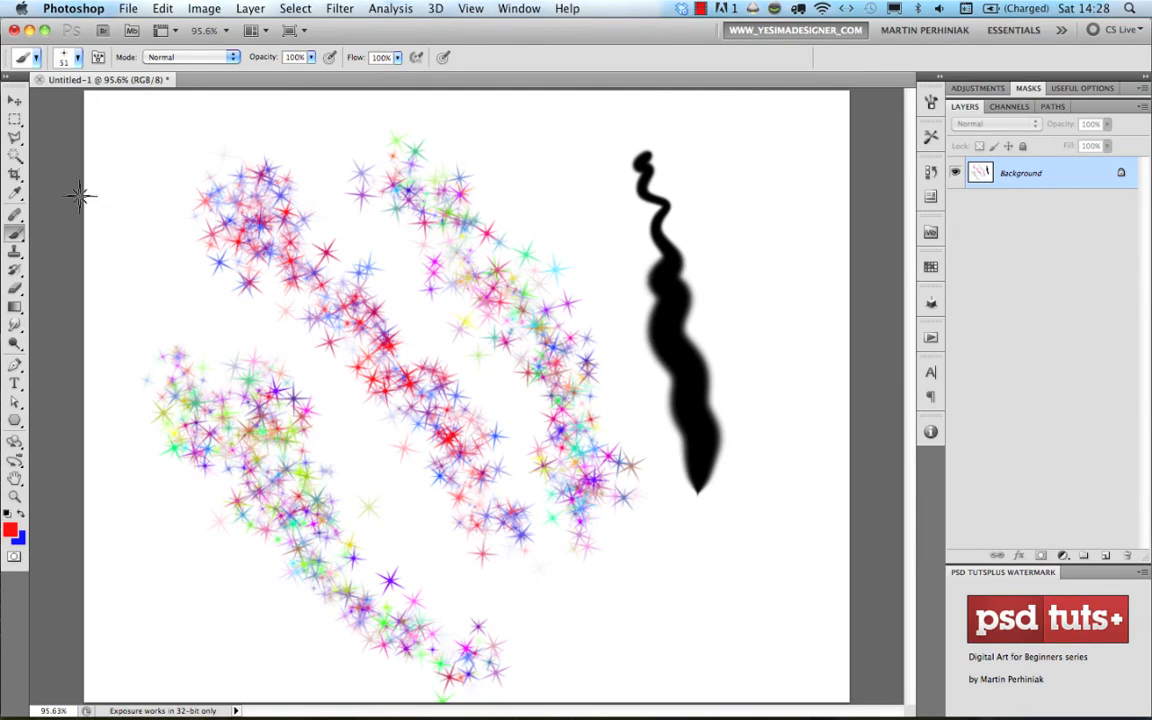
Use the Preset Manager to delete the seven consecutive brushes from the first of the adjacent 36 px pair through the second 63 px brush
left_click(36, 57)
left_click(66, 57)
left_click(70, 57)
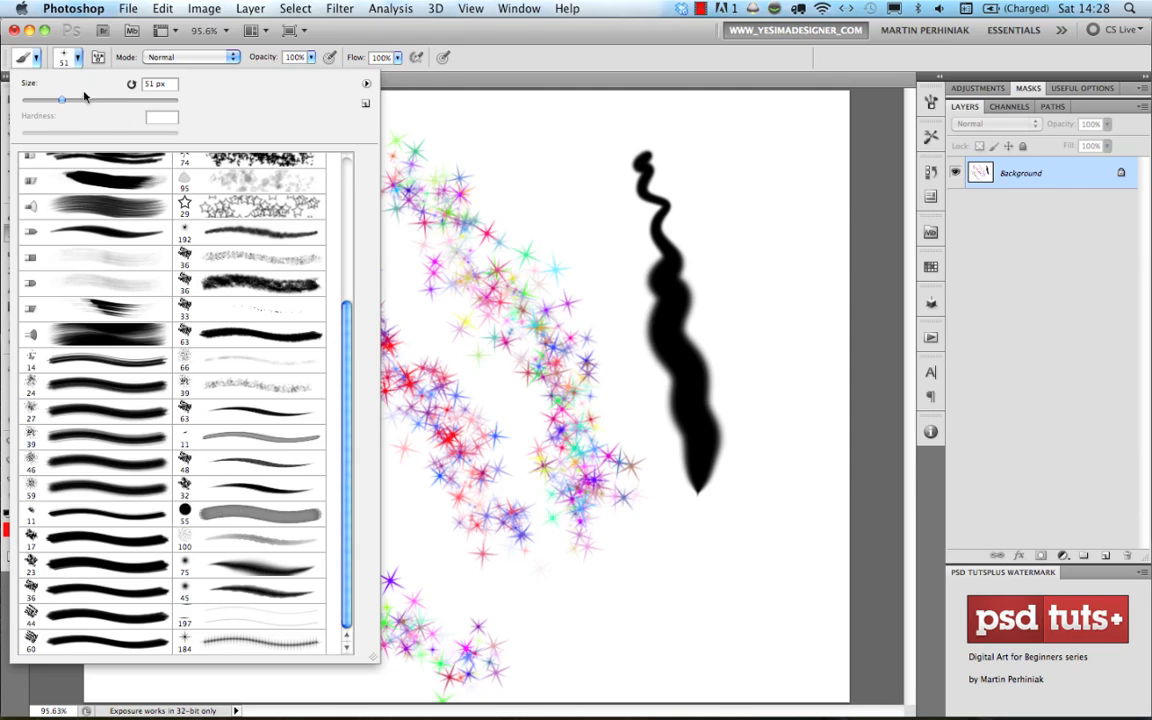
left_click(366, 86)
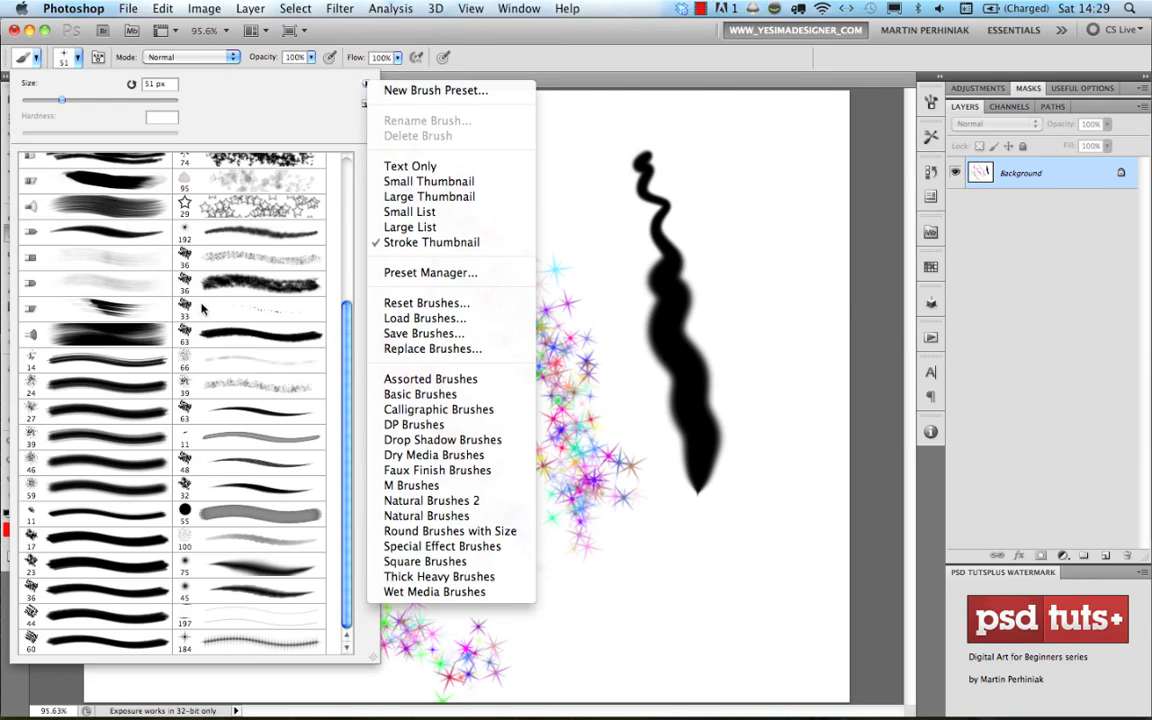
left_click(423, 273)
mouse_move(778, 237)
left_mouse_down()
mouse_move(493, 250)
mouse_move(413, 211)
left_mouse_up()
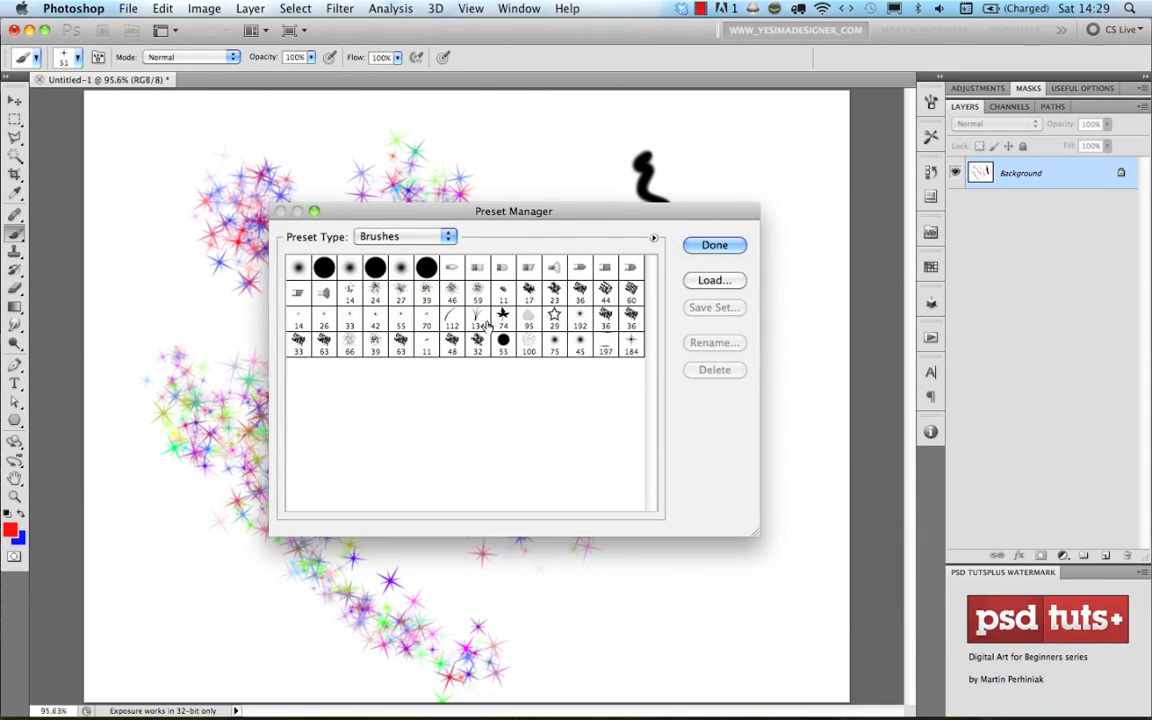
left_click(400, 342)
left_click(605, 315, "shift")
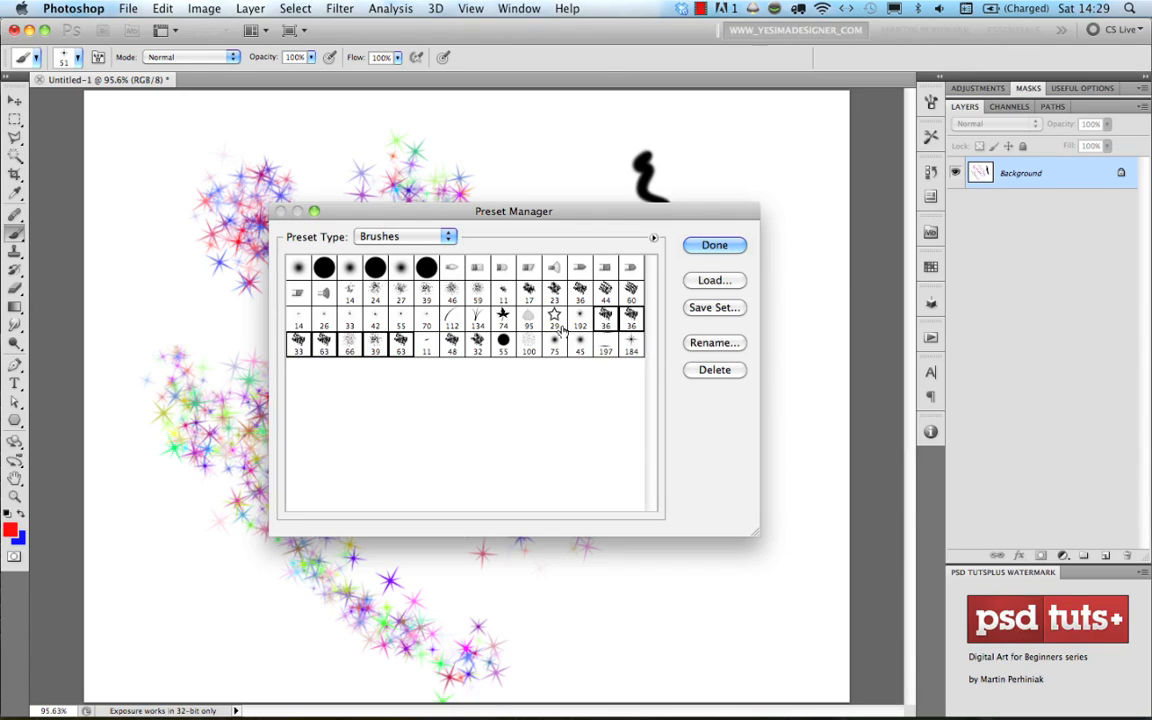
left_click(712, 370)
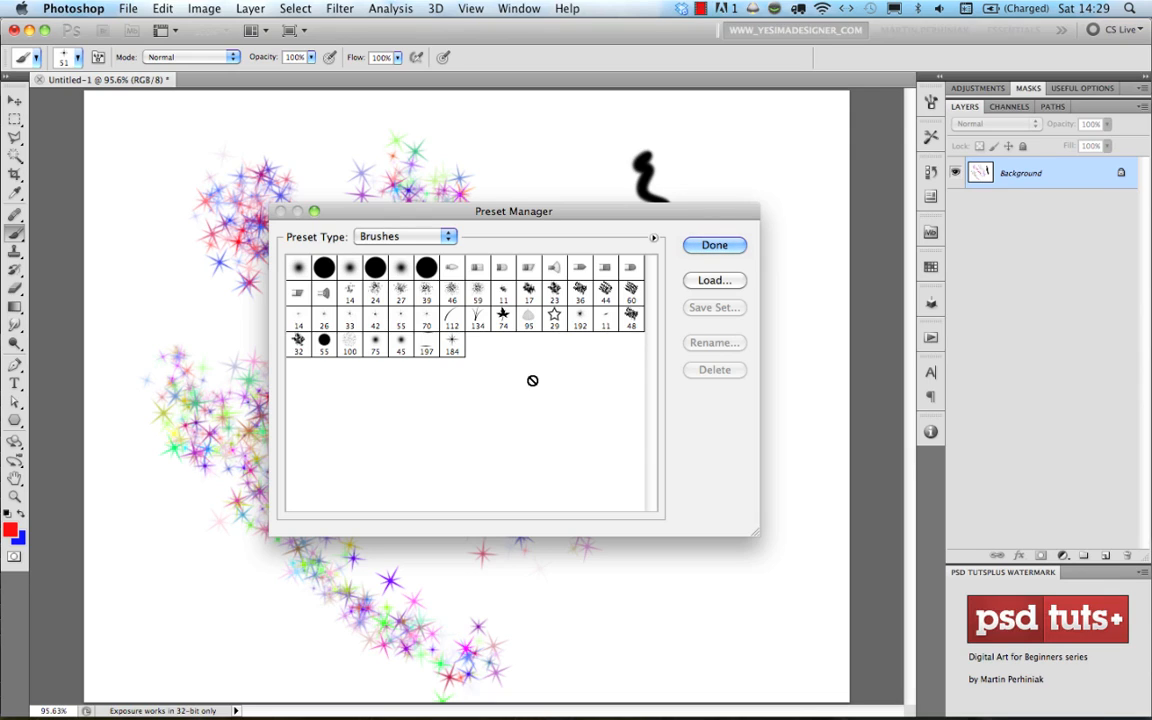
left_click(710, 245)
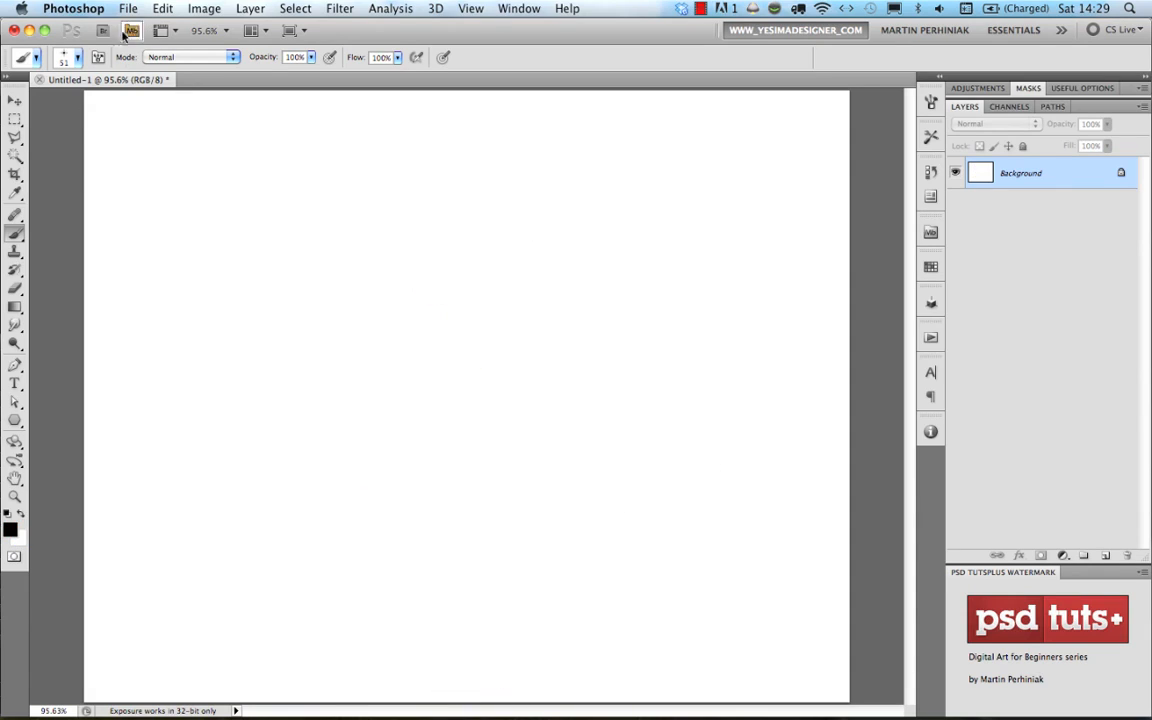
Select the fan-shaped bristle brush at 51 px from the brush presets
left_click(76, 60)
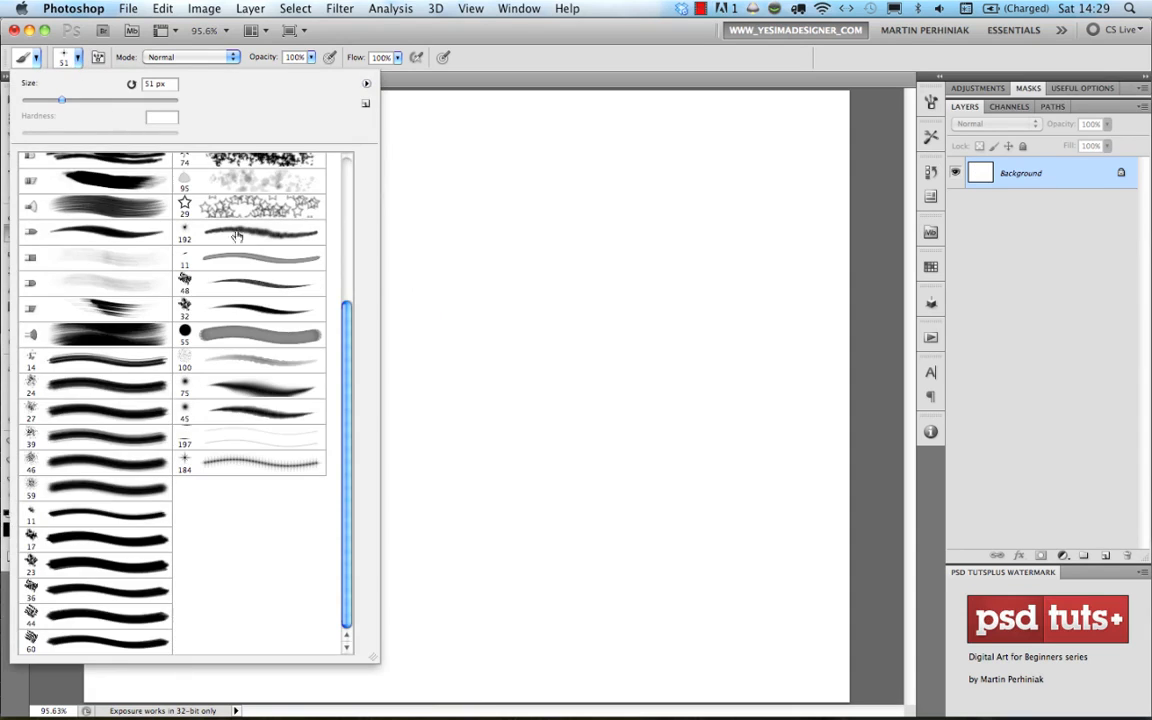
mouse_move(348, 368)
left_mouse_down()
mouse_move(342, 231)
mouse_move(306, 170)
left_mouse_up()
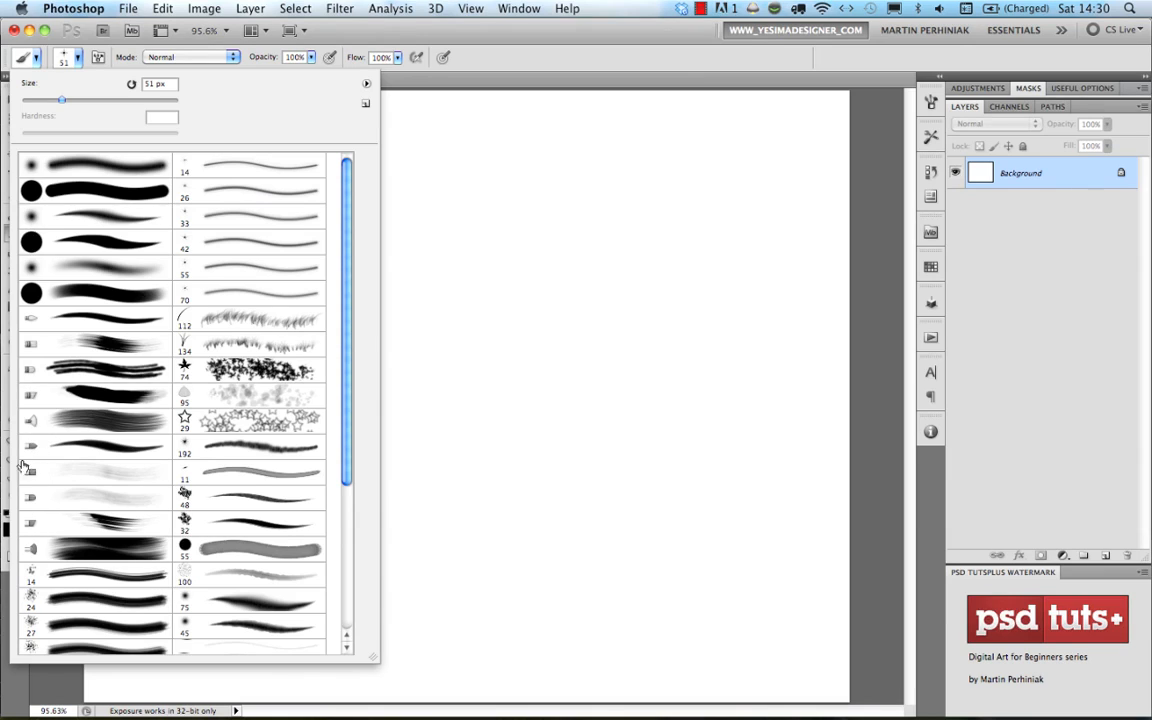
left_click(35, 420)
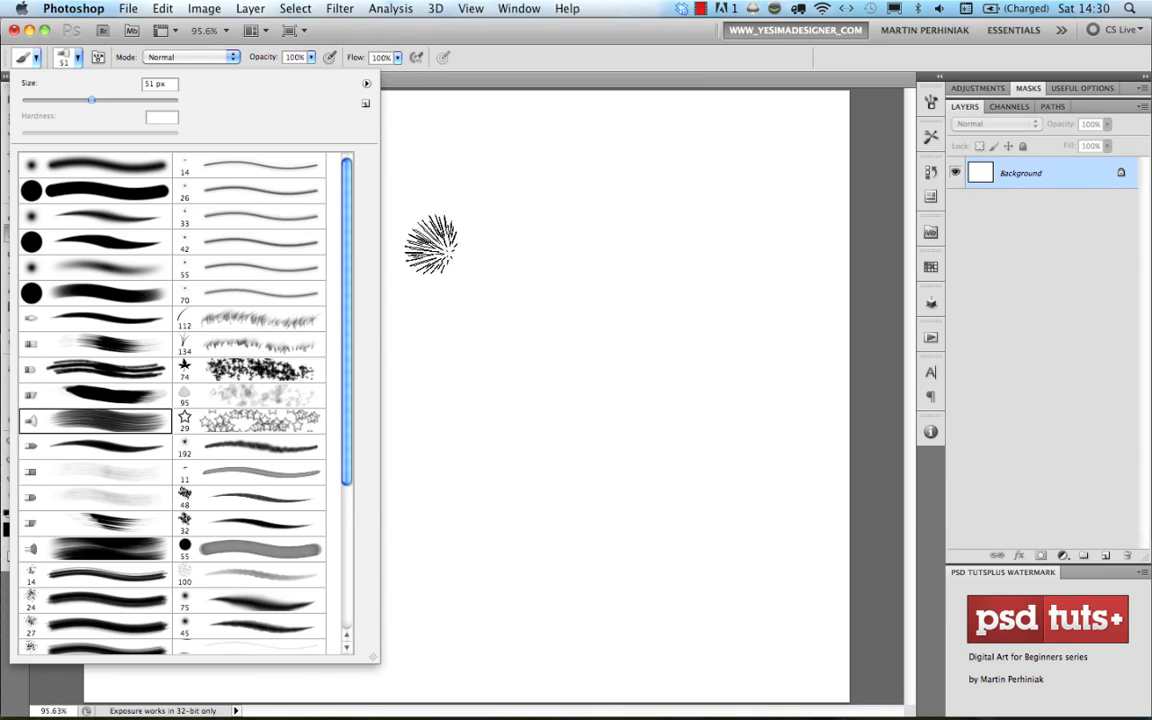
left_click(483, 46)
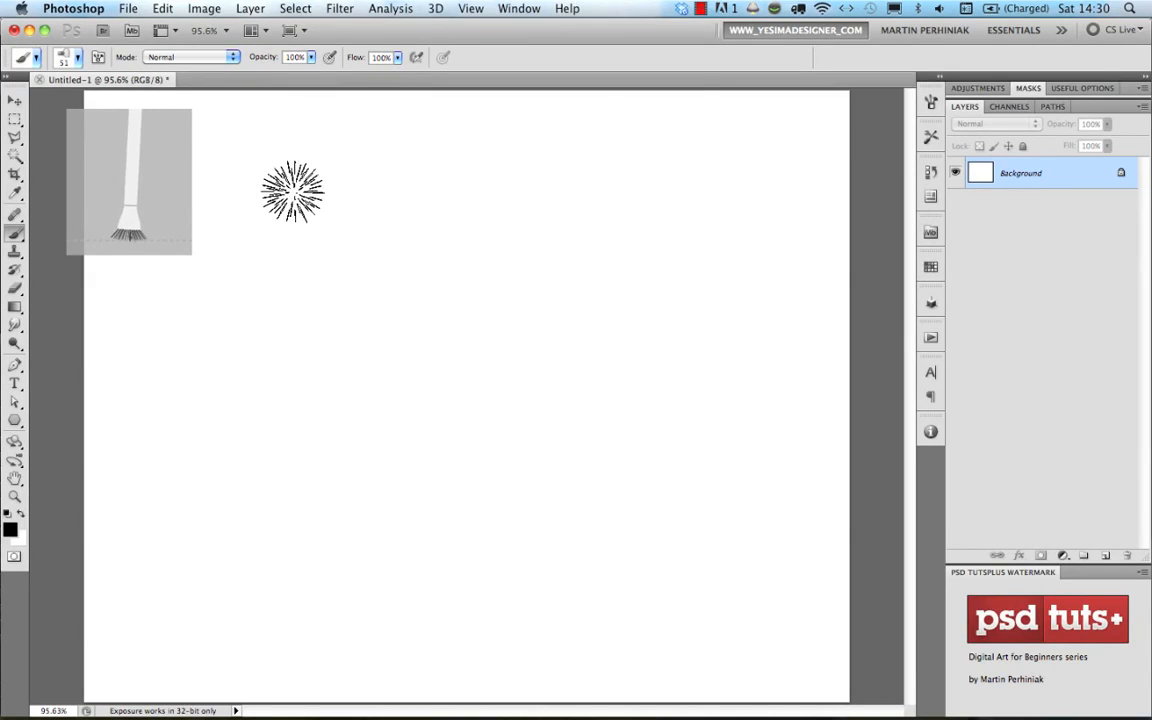
Paint a long winding bristle stroke across the canvas and several overlapping curved strokes below it
mouse_move(297, 199)
left_mouse_down()
mouse_move(427, 224)
mouse_move(396, 305)
mouse_move(418, 339)
mouse_move(446, 345)
mouse_move(478, 247)
mouse_move(523, 256)
mouse_move(560, 283)
mouse_move(571, 401)
mouse_move(668, 339)
left_mouse_up()
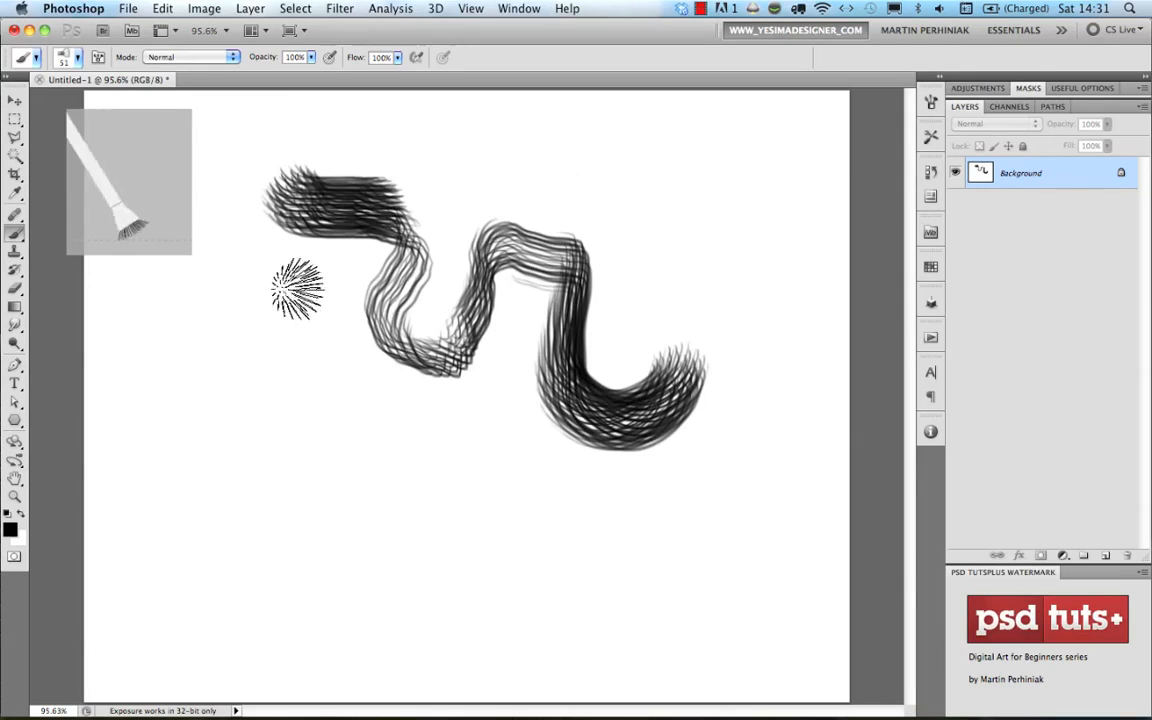
mouse_move(262, 262)
left_mouse_down()
mouse_move(289, 411)
mouse_move(386, 429)
left_mouse_up()
mouse_move(188, 314)
left_mouse_down()
mouse_move(255, 434)
mouse_move(403, 469)
mouse_move(440, 408)
left_mouse_up()
mouse_move(212, 425)
left_mouse_down()
mouse_move(465, 545)
mouse_move(257, 520)
mouse_move(465, 598)
left_mouse_up()
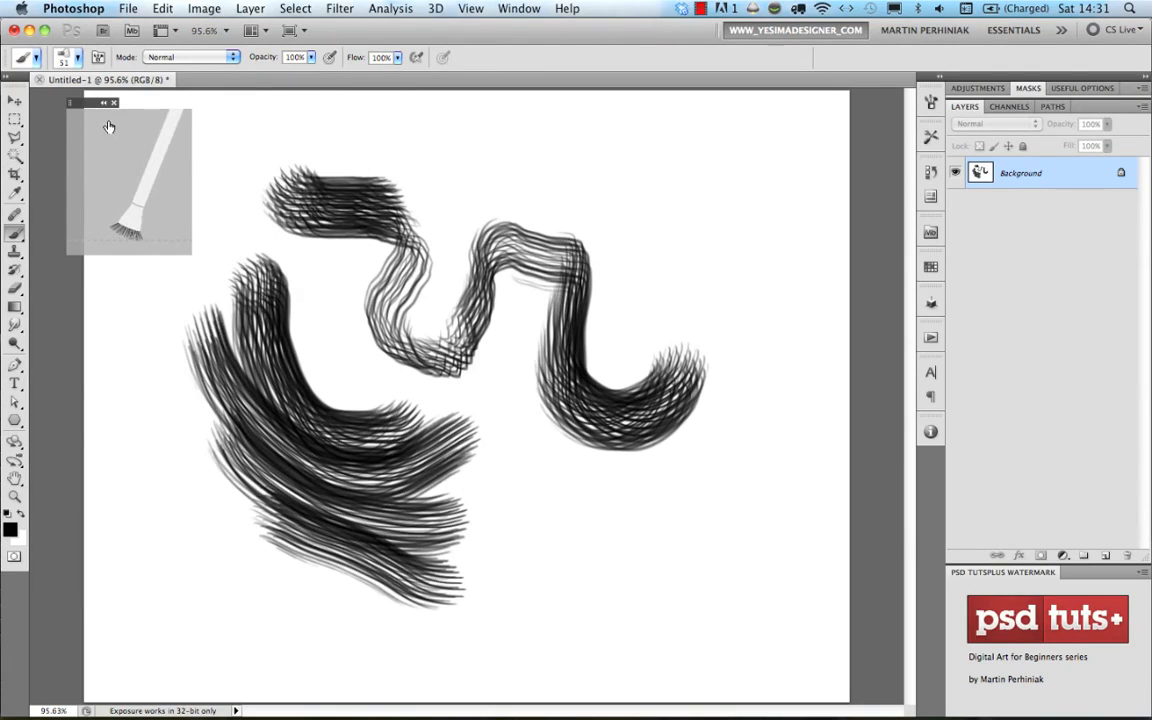
Try the bristle brush preview at its smaller size, and move the restored larger preview slightly towards the toolbox
left_click(103, 102)
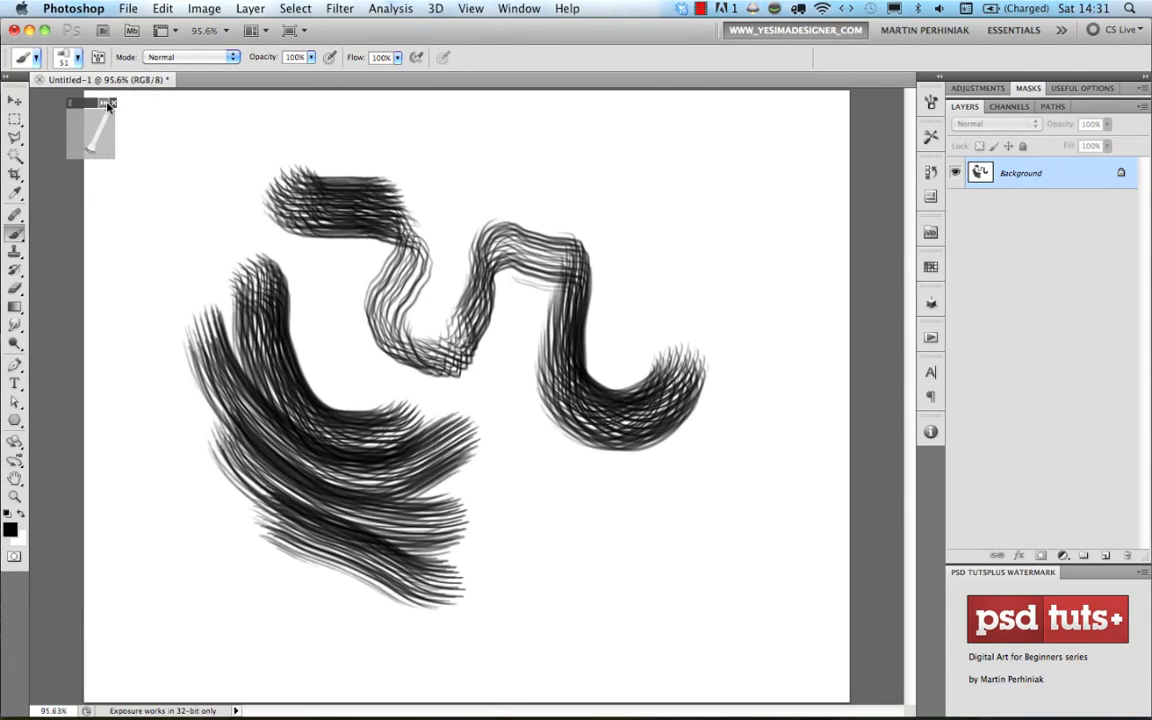
double_click(87, 104)
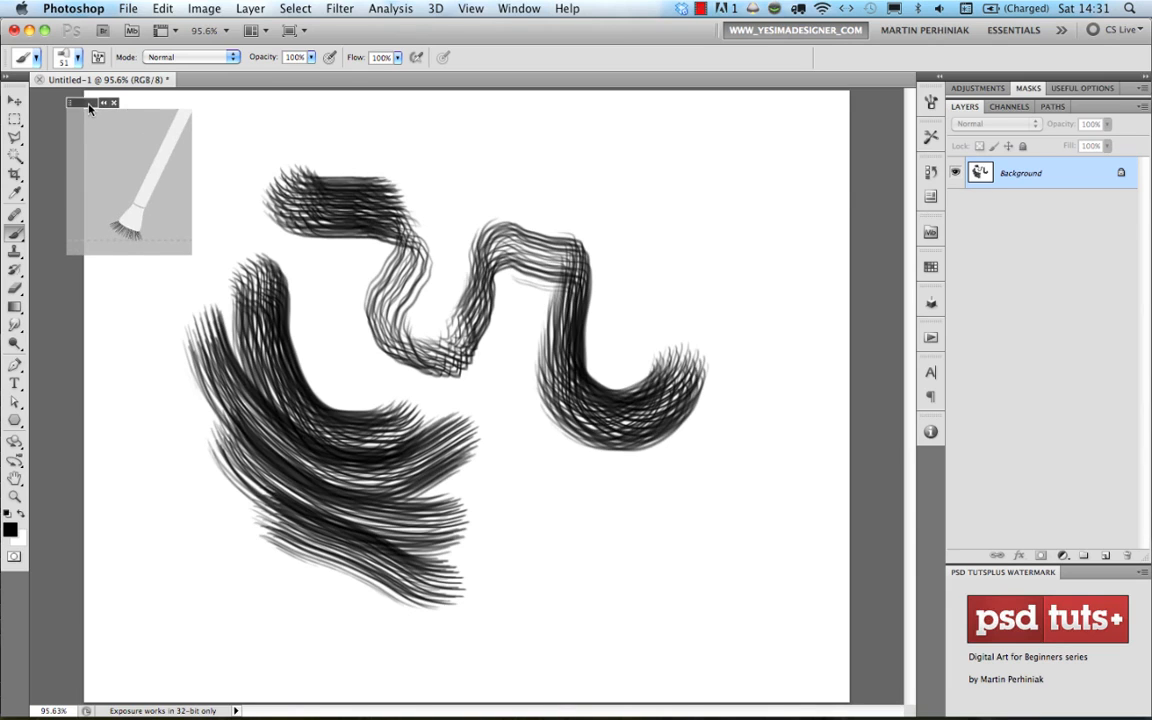
left_click_drag(89, 104, 69, 102)
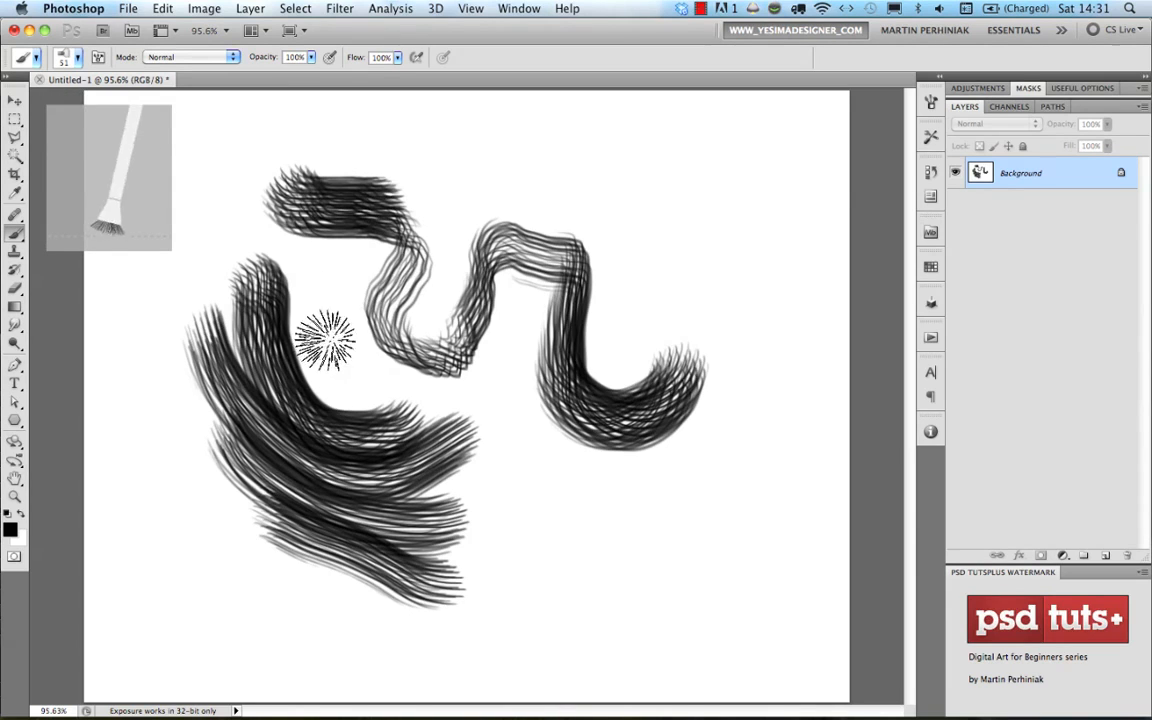
Paint one more curved bristle stroke over the existing strokes, and clear the canvas to white
left_click_drag(295, 295, 505, 440)
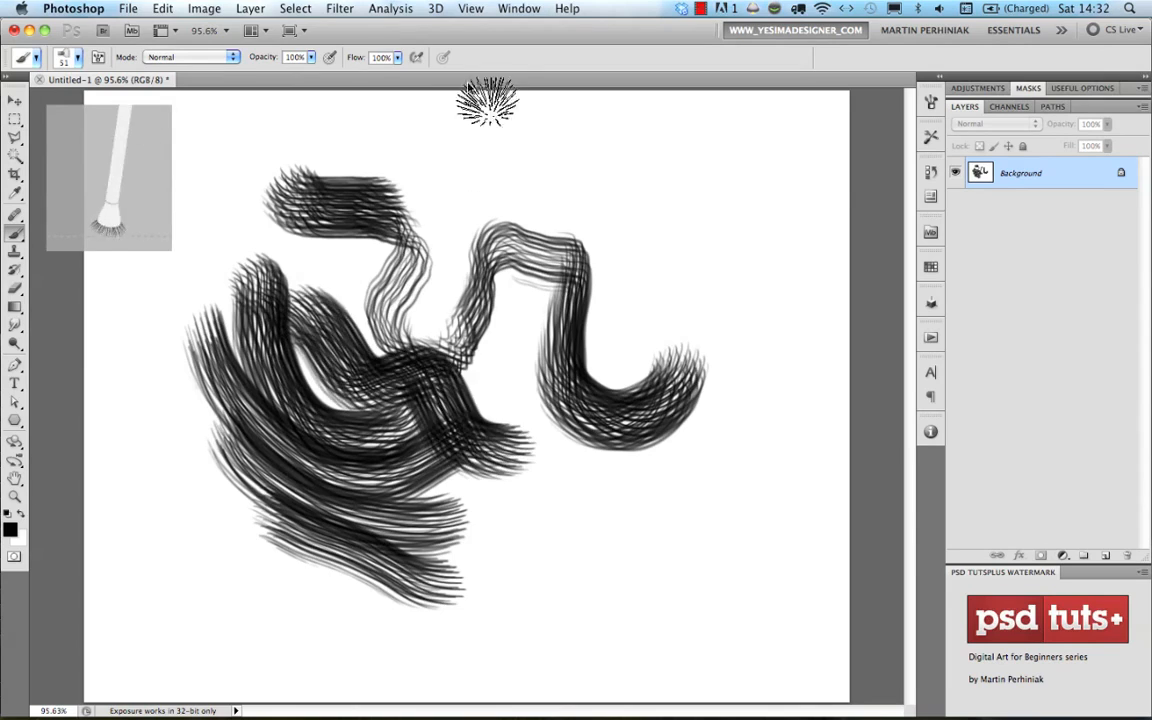
key("super+BackSpace")
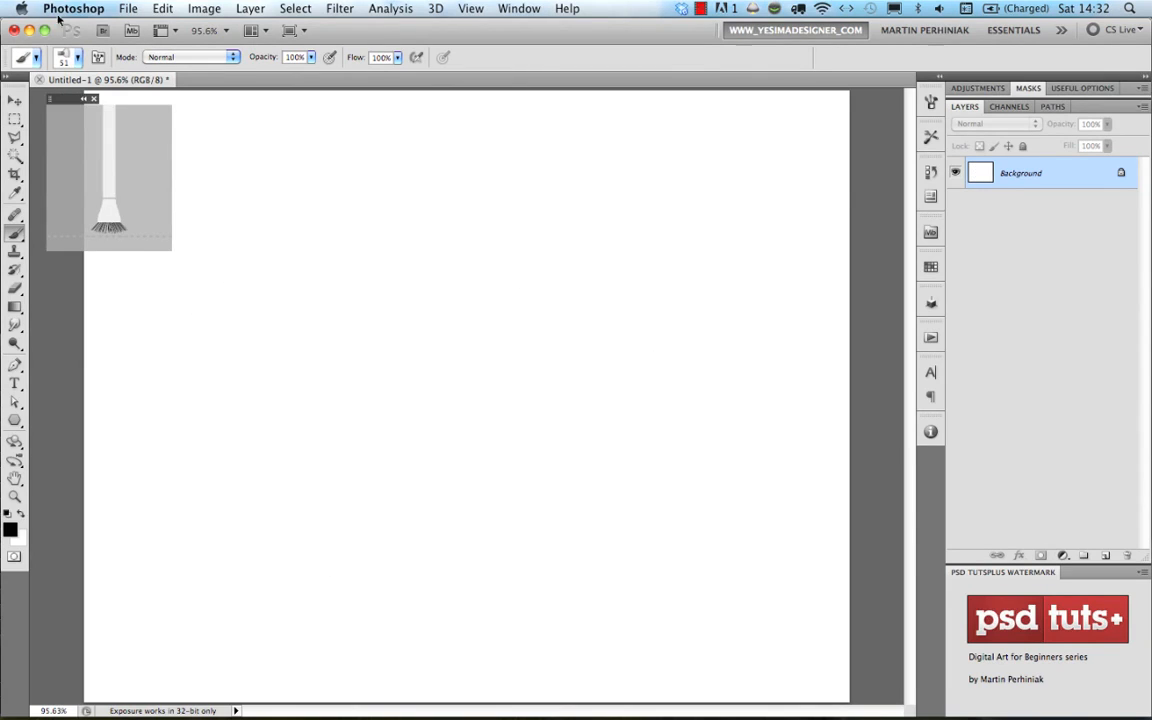
Select the 197 px stripe brush from the brush presets, and try a wavy double-line stroke, undoing it
left_click(70, 57)
left_click_drag(345, 262, 365, 422)
left_click(262, 442)
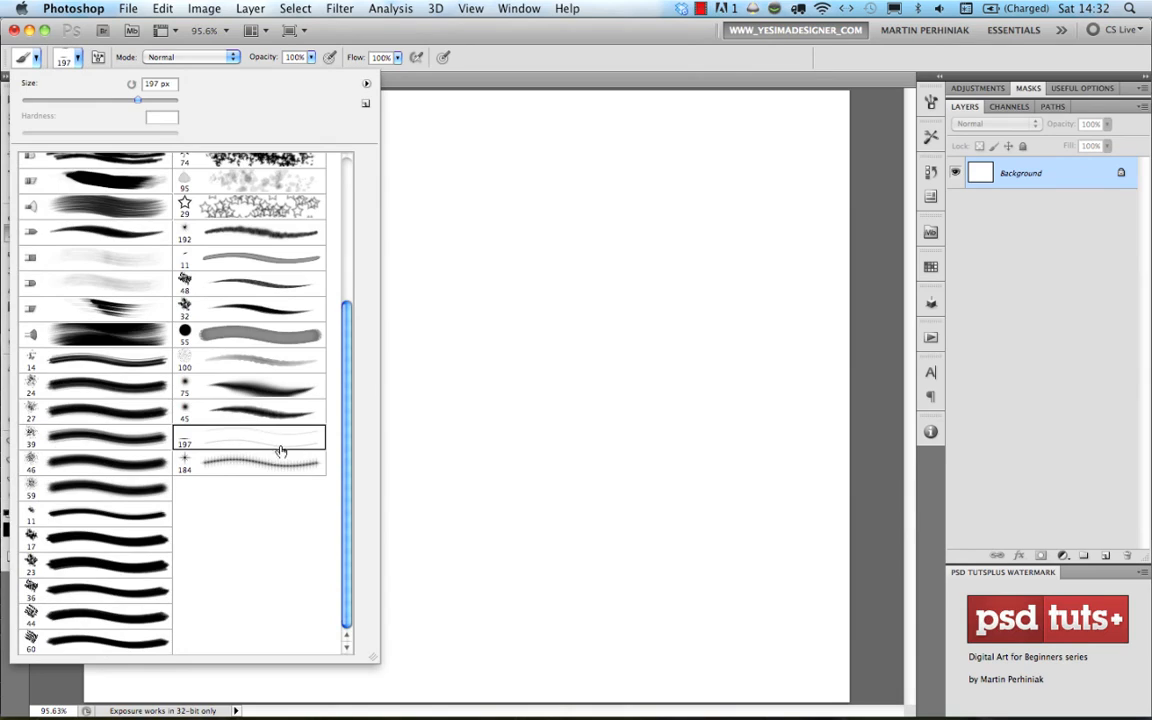
left_click(484, 58)
mouse_move(193, 198)
left_mouse_down()
mouse_move(350, 228)
mouse_move(465, 190)
mouse_move(612, 250)
left_mouse_up()
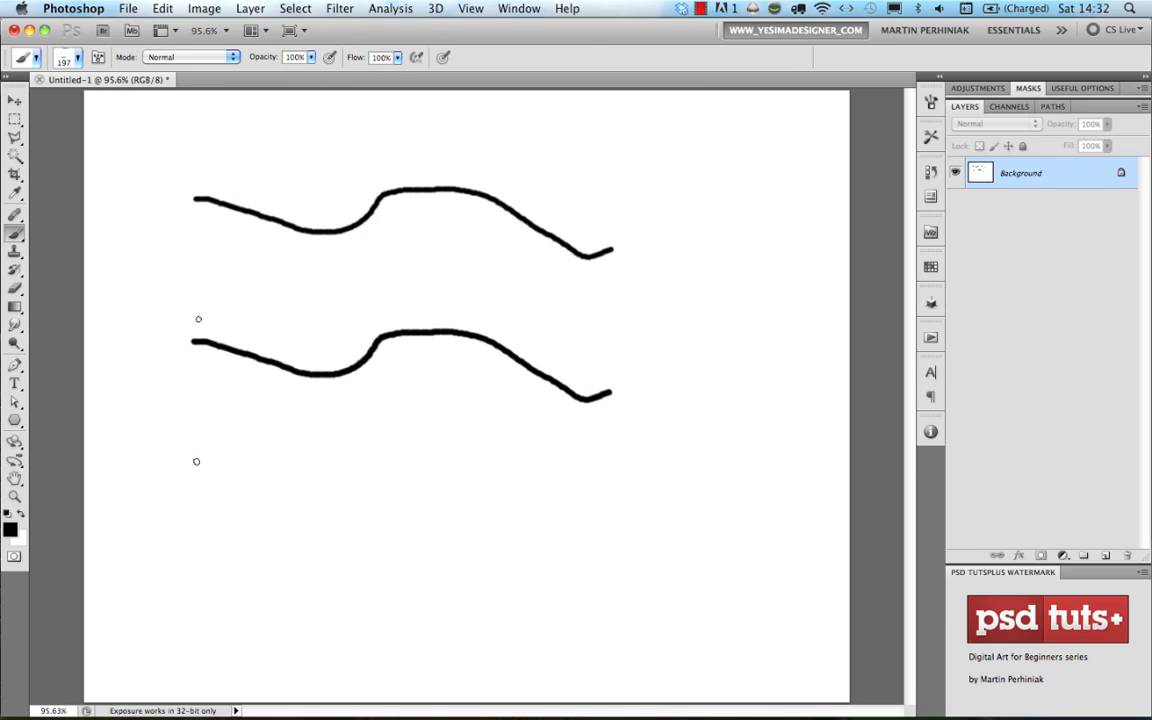
key("super+z")
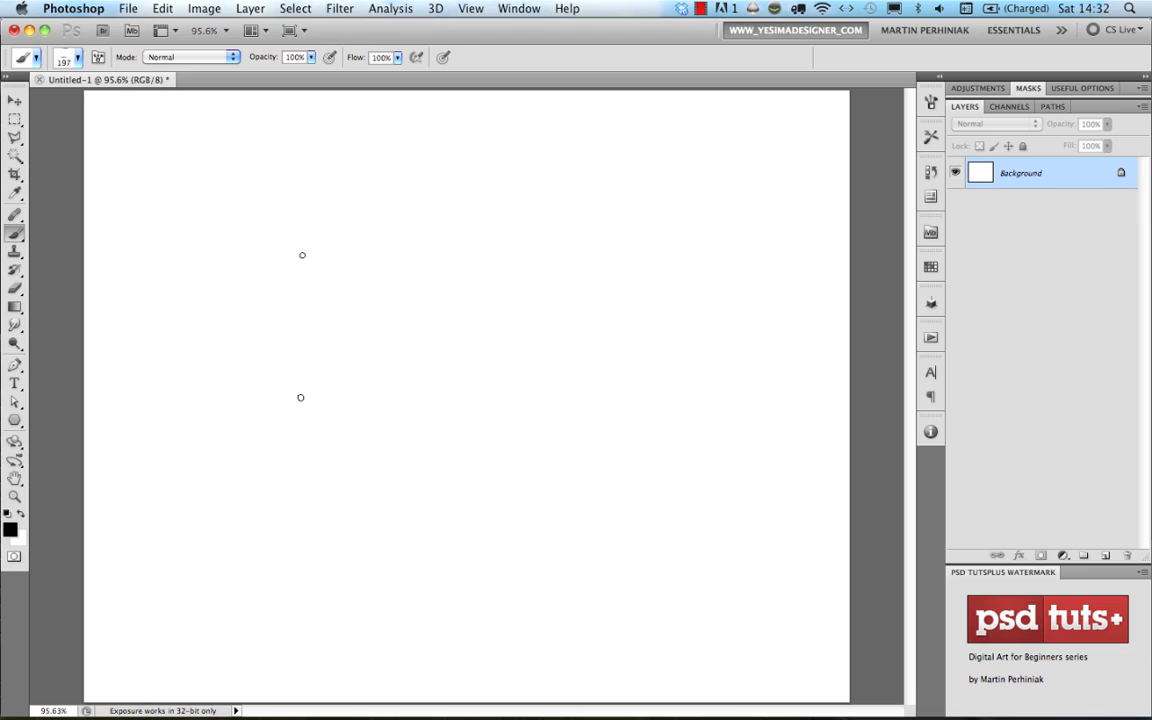
Reduce the stripe brush to 95 px and set its tip spacing to 1%
mouse_move(326, 352)
left_mouse_down()
mouse_move(285, 368)
mouse_move(295, 357)
left_mouse_up()
left_click(930, 101)
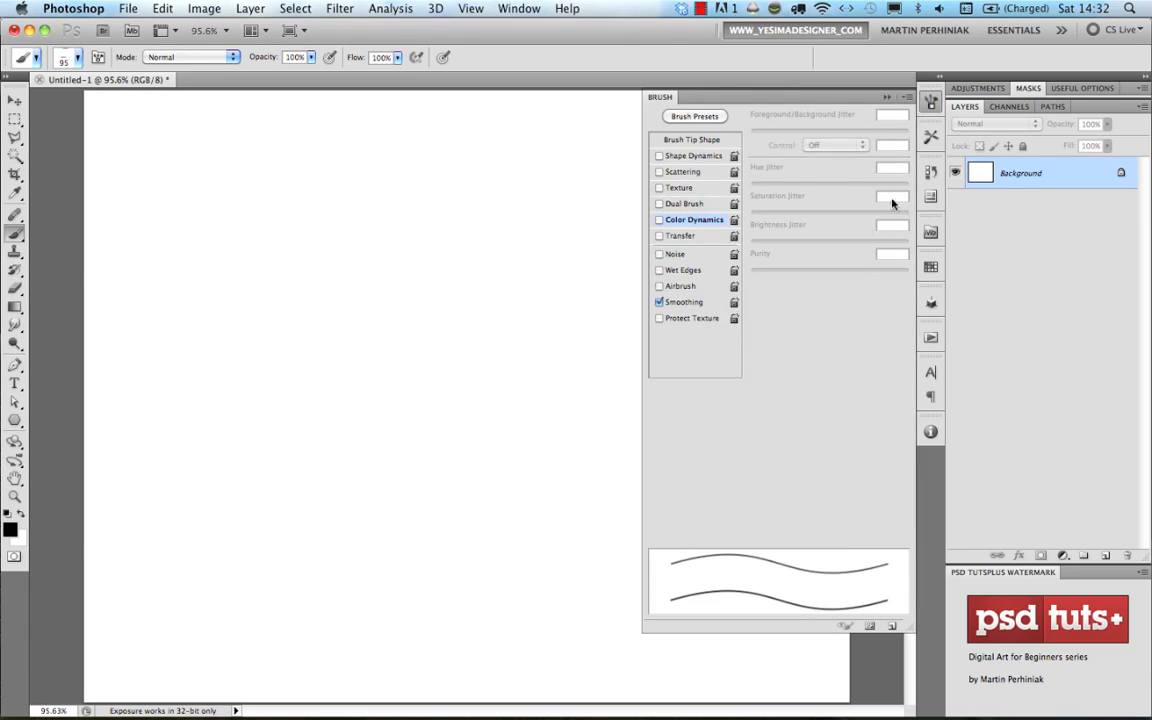
left_click(696, 140)
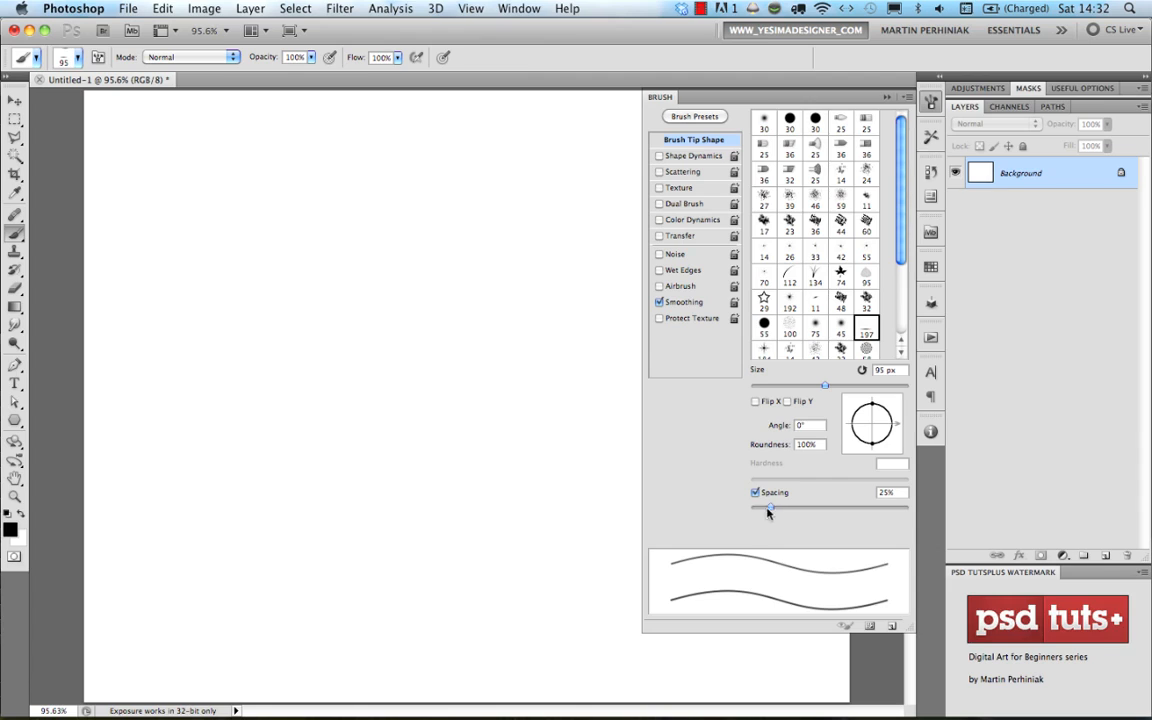
left_click_drag(768, 508, 722, 503)
Test the stripe brush with curved strokes, undoing each one, and reduce the brush size to 45 px
mouse_move(120, 330)
left_mouse_down()
mouse_move(391, 369)
mouse_move(503, 346)
left_mouse_up()
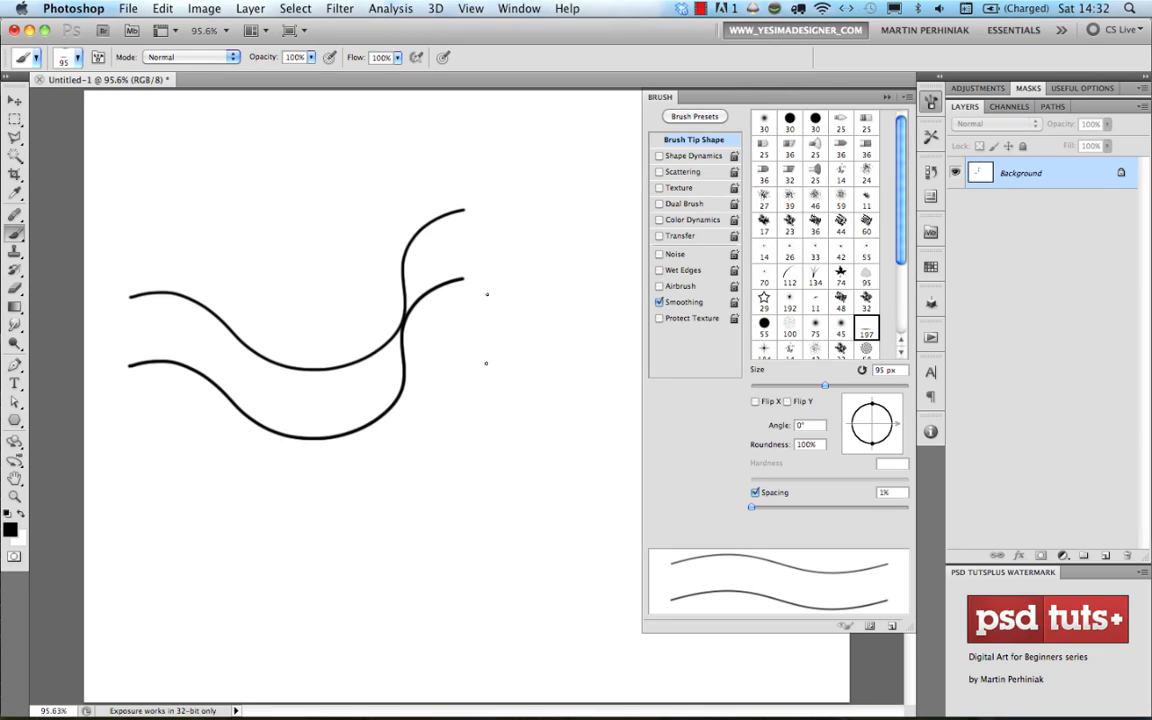
key("F5")
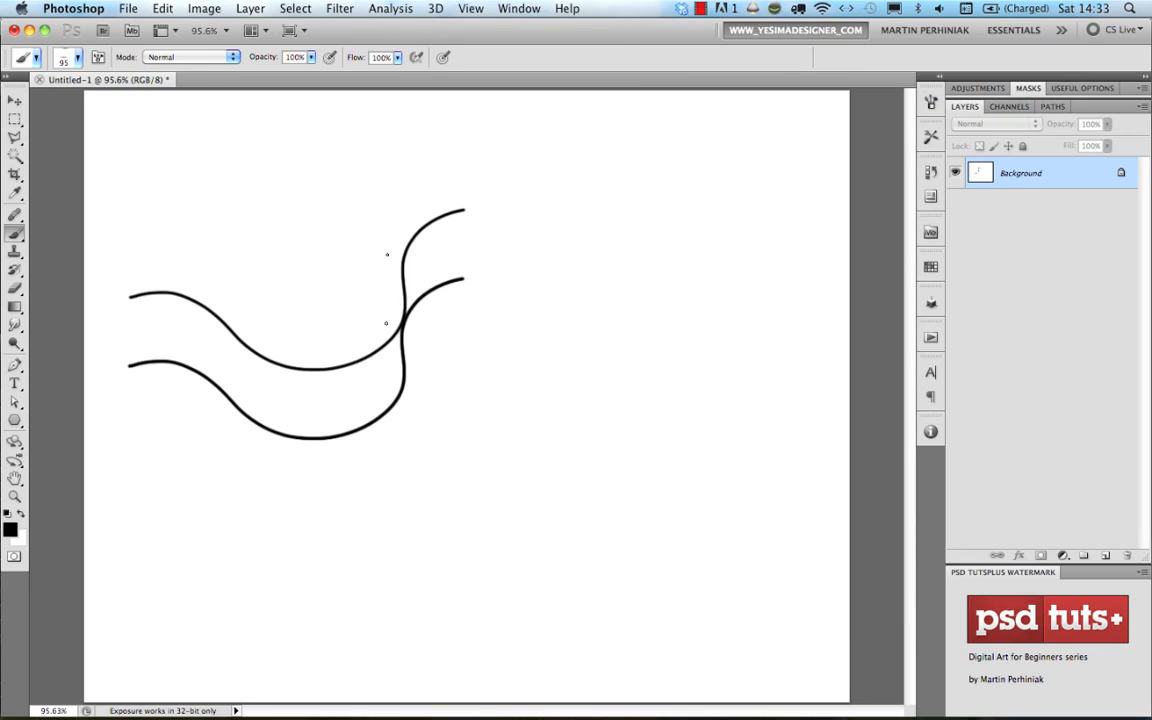
key("super+z")
key("bracketleft")
key("bracketleft")
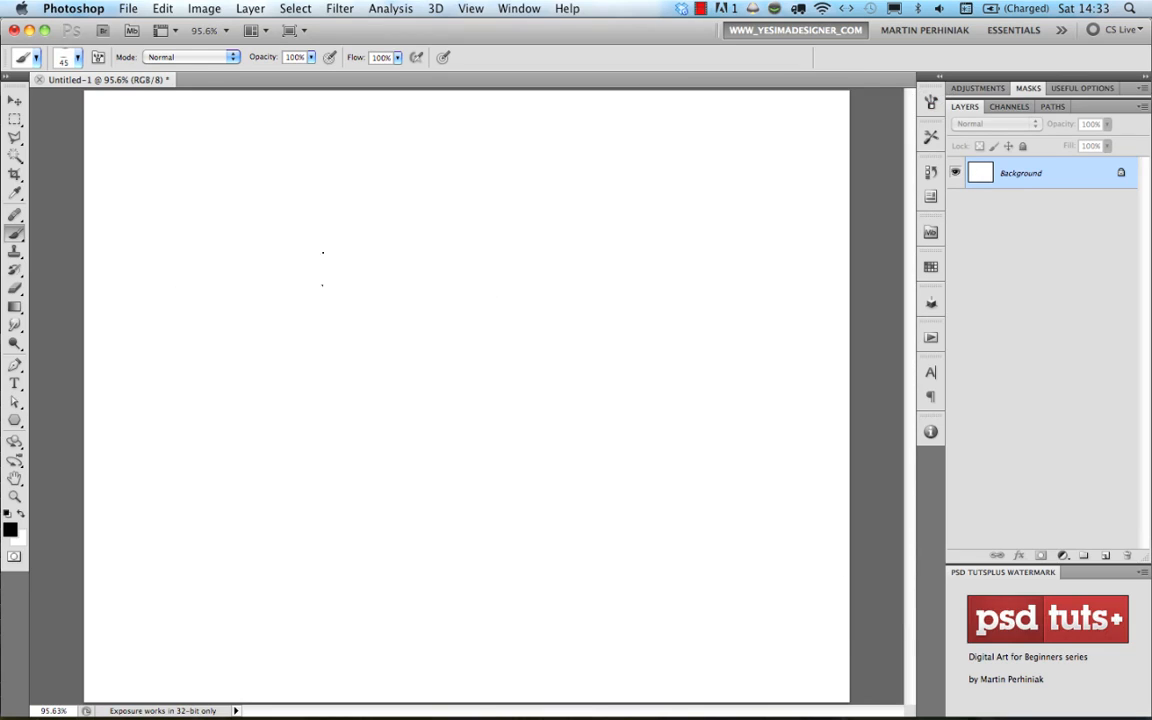
left_click_drag(249, 226, 435, 227)
key("super+z")
Save the current brush as a tool preset named Stripe Brush with its color included
left_click(36, 59)
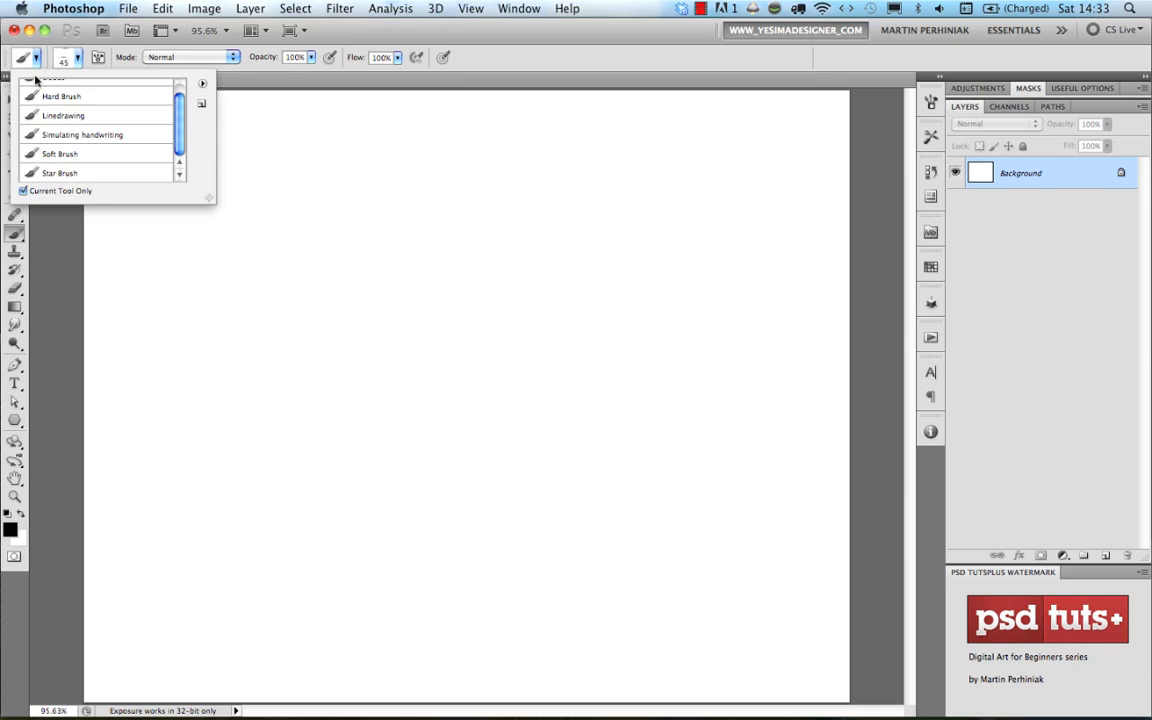
left_click(200, 105)
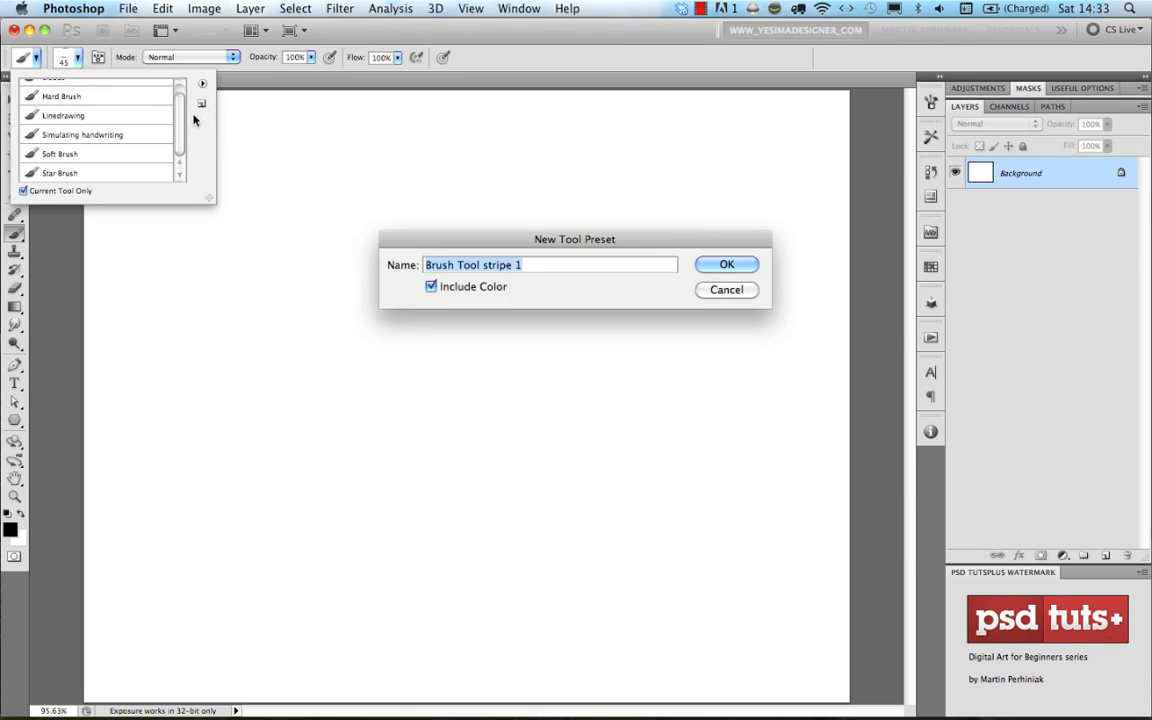
type("Stripe Brush")
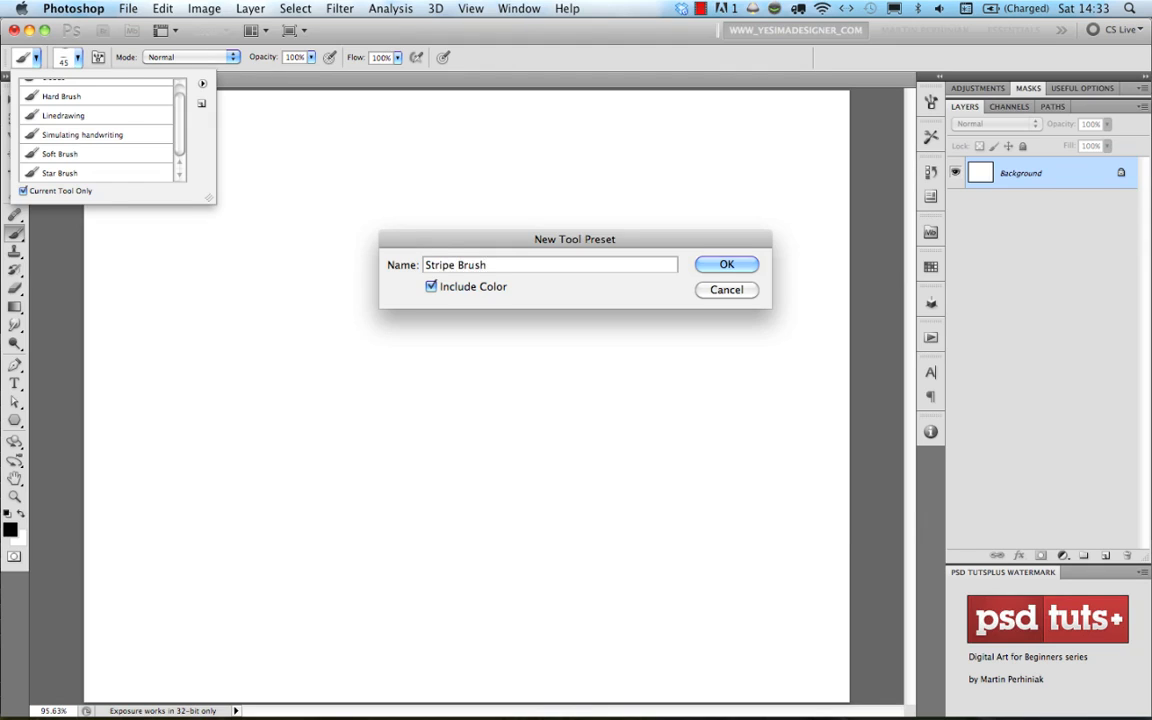
key("Return")
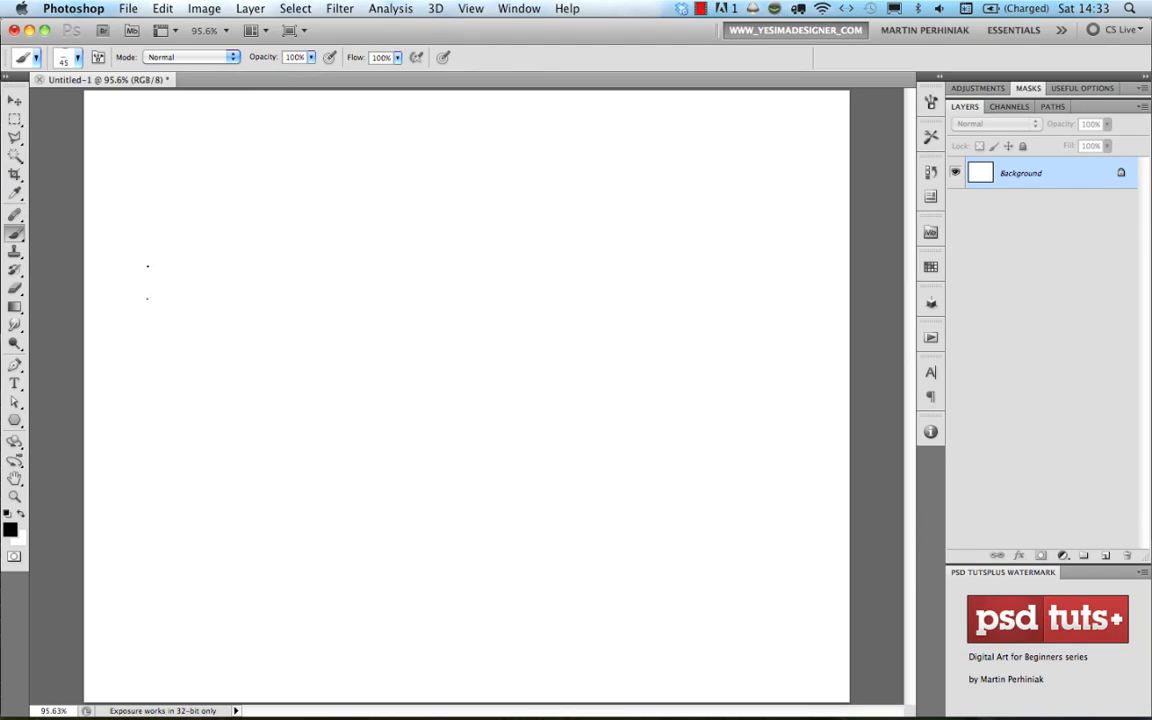
Paint a long S-shaped ribbon across the upper canvas with the stripe brush, and switch to the Linedrawing tool preset
mouse_move(127, 310)
left_mouse_down()
mouse_move(257, 388)
mouse_move(372, 283)
mouse_move(578, 250)
mouse_move(716, 191)
left_mouse_up()
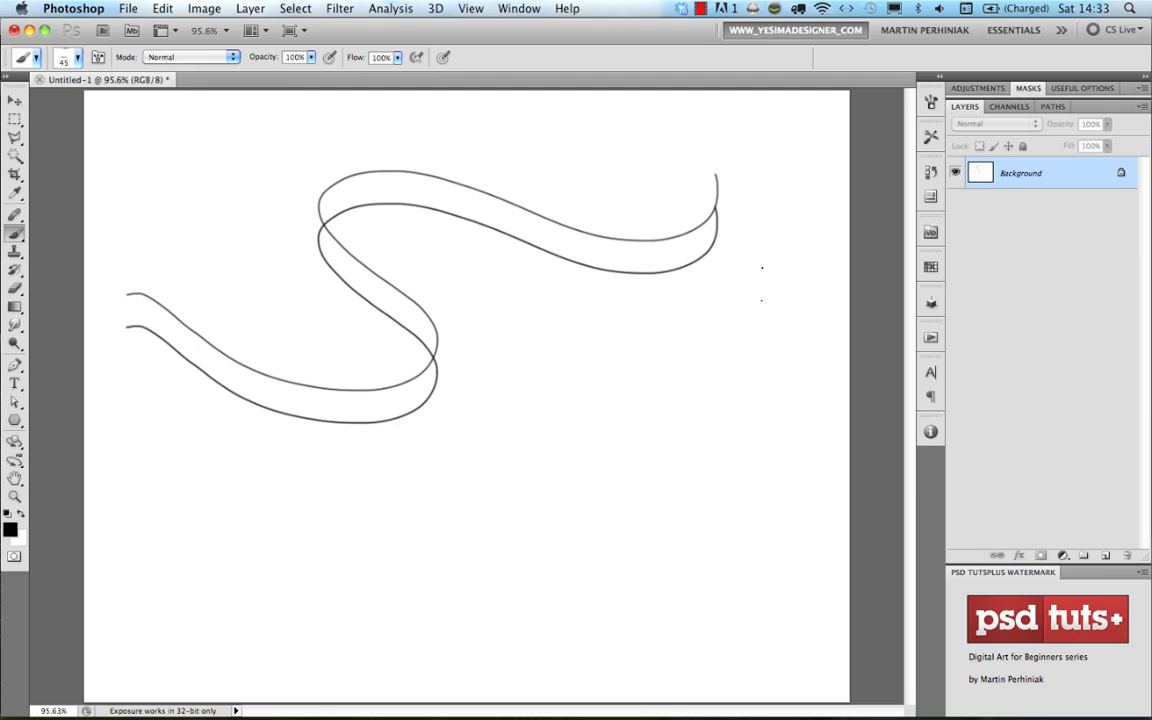
left_click(36, 57)
left_click(76, 97)
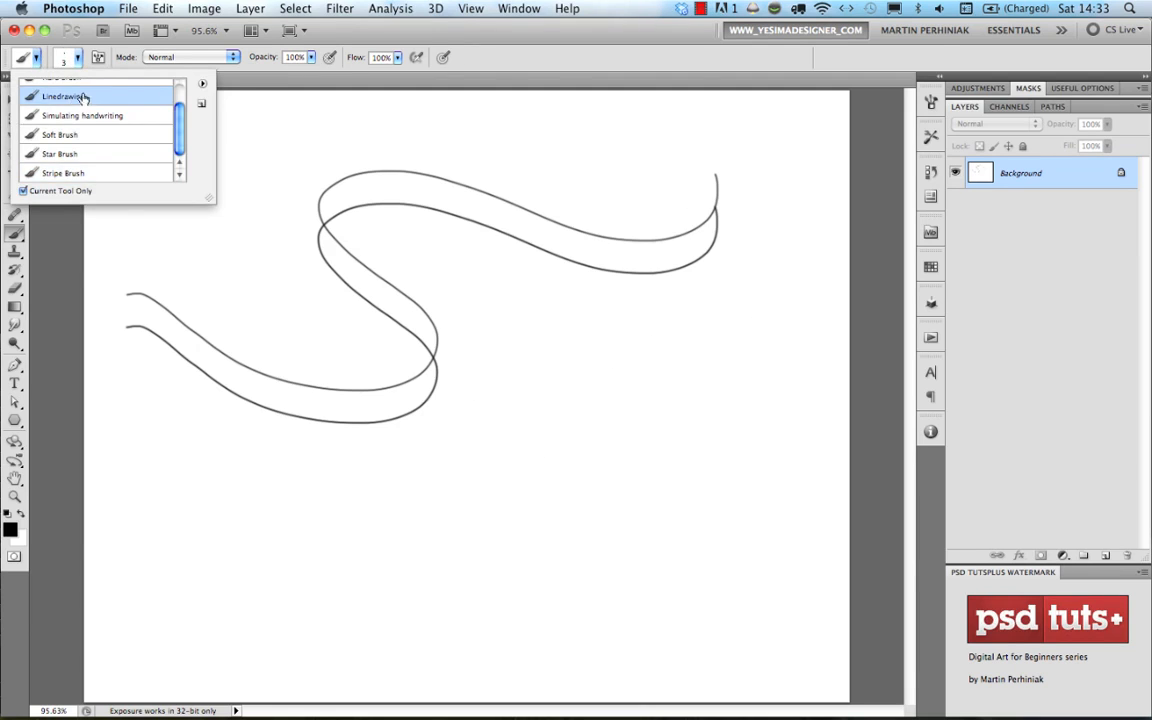
key("Return")
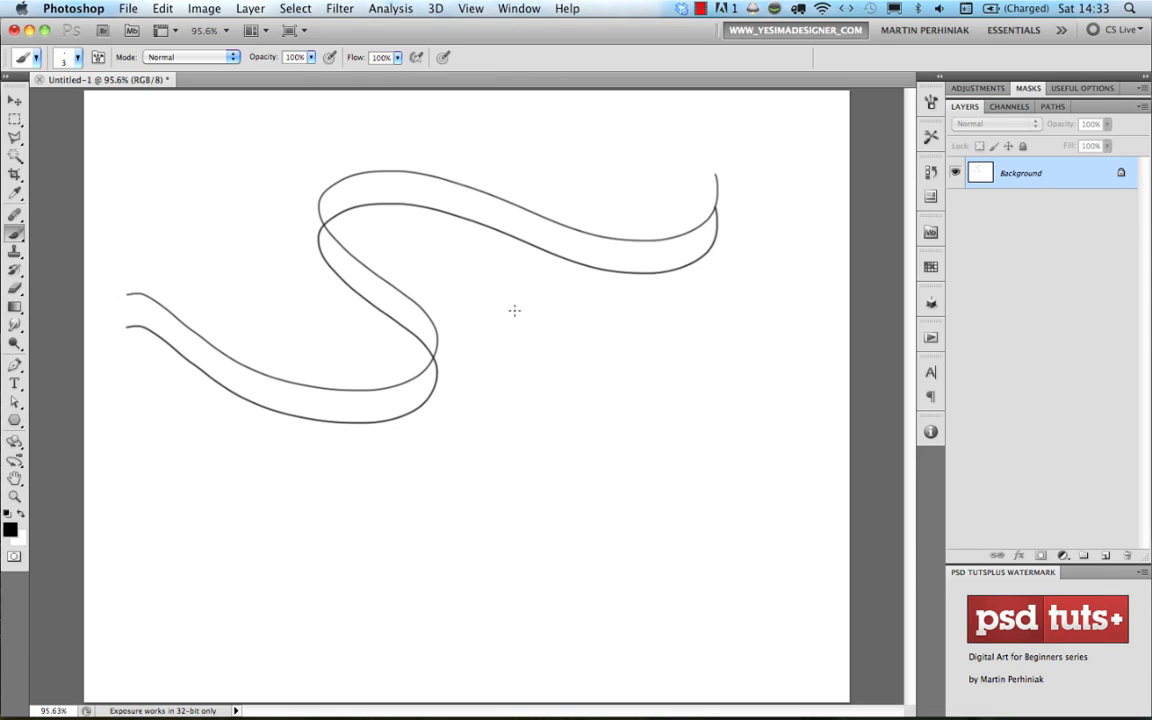
Try a straight vertical line and a crossing horizontal line beside the ribbon, and undo both
left_click_drag(517, 307, 514, 500)
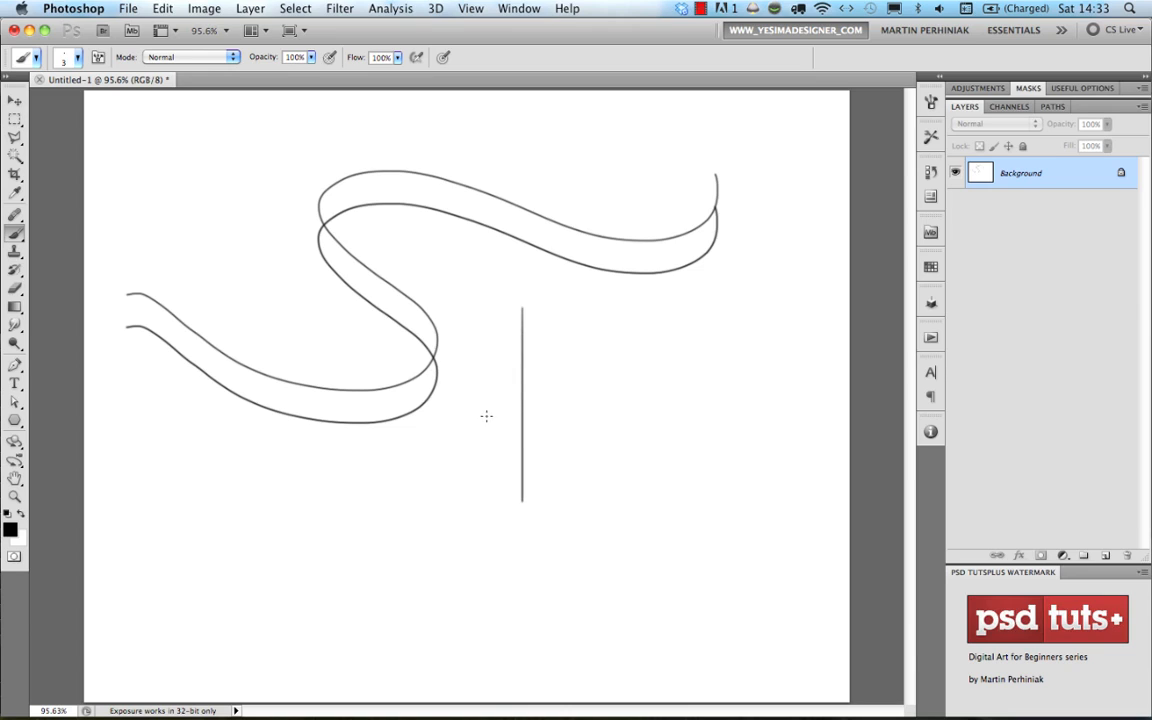
mouse_move(484, 416)
left_mouse_down()
mouse_move(694, 429)
mouse_move(722, 418)
left_mouse_up()
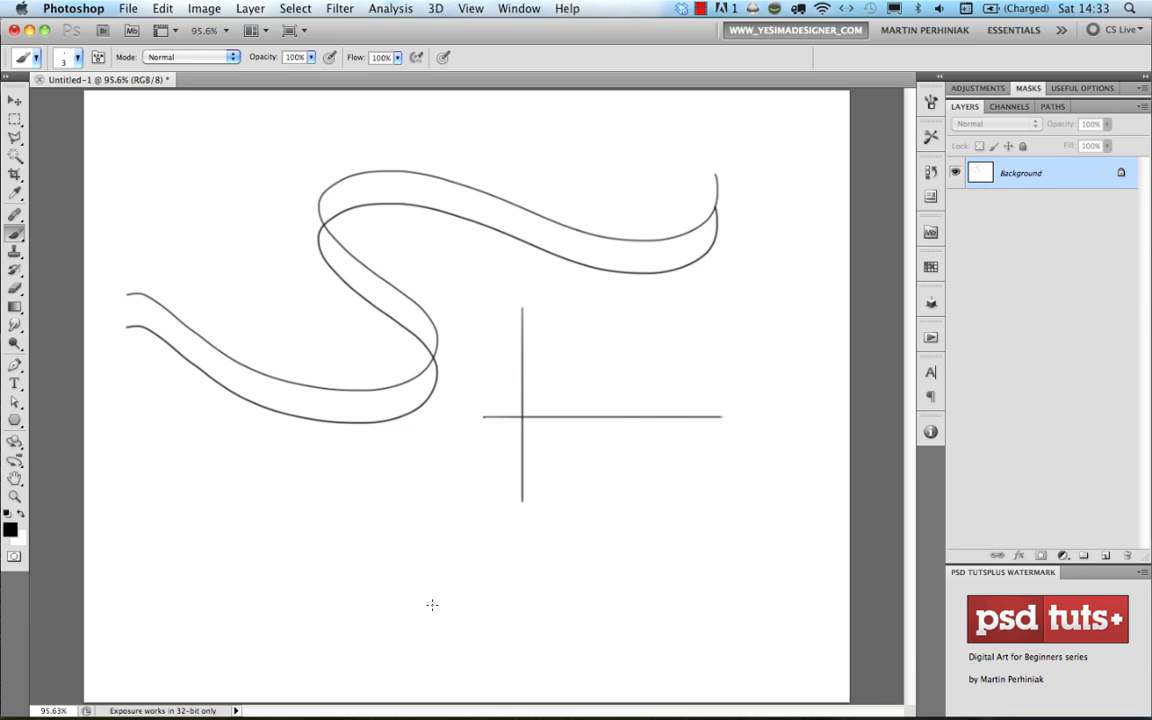
key("ctrl+alt+z")
key("ctrl+alt+z")
Draw short vertical lines joining the ribbon's two edges at its left and right ends and at both folds
left_click_drag(126, 293, 128, 326)
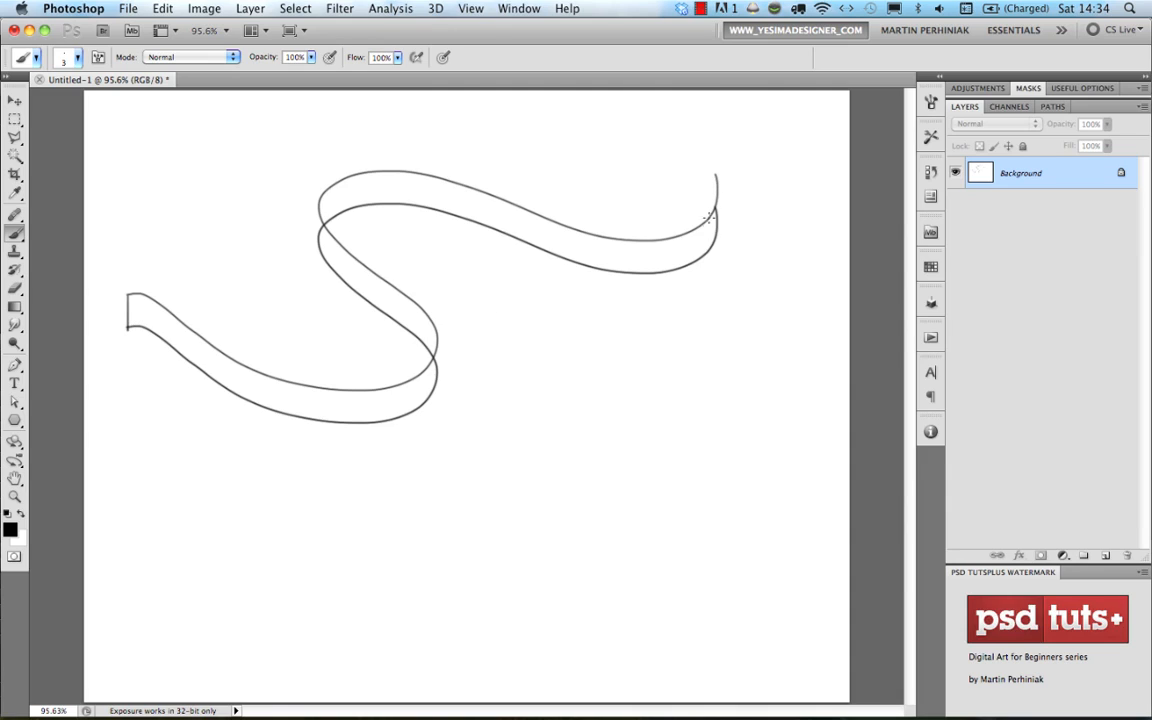
left_click_drag(707, 218, 703, 248)
left_click_drag(436, 377, 438, 336)
left_click_drag(317, 239, 317, 203)
key("ctrl+alt+z")
key("ctrl+alt+z")
left_click_drag(437, 338, 434, 370)
left_click_drag(317, 204, 318, 237)
Delete the excess ribbon strokes beyond the right end line using a rectangular marquee selection, and deselect
key("e")
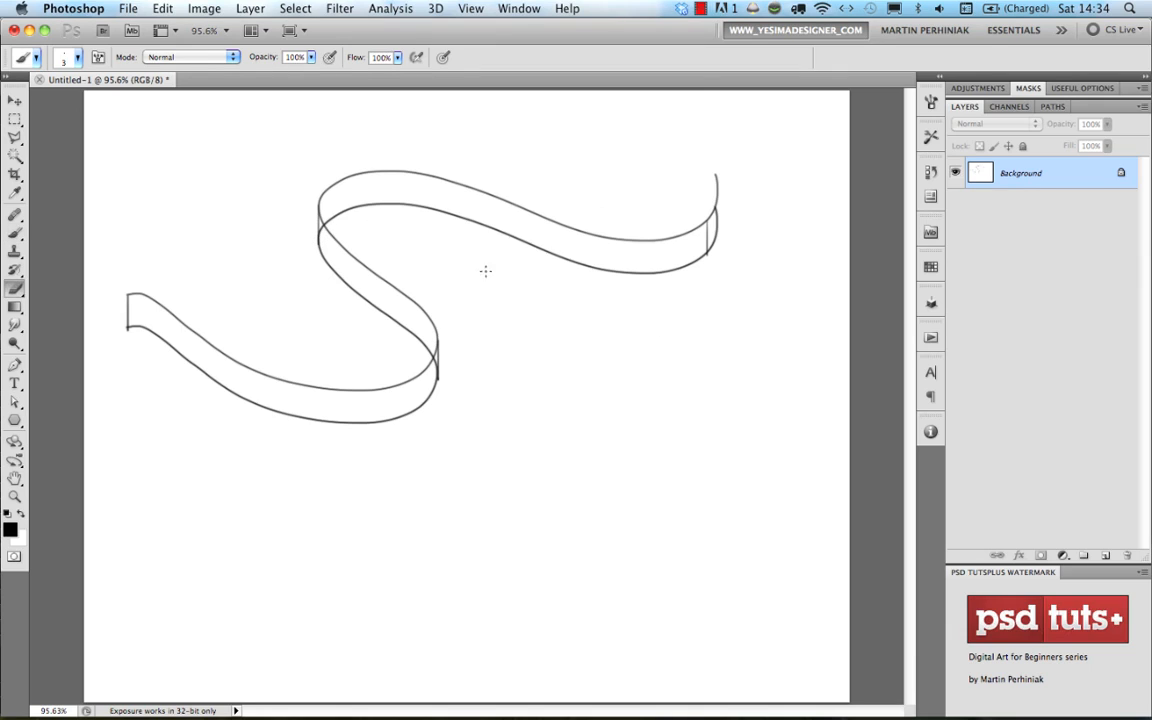
key("m")
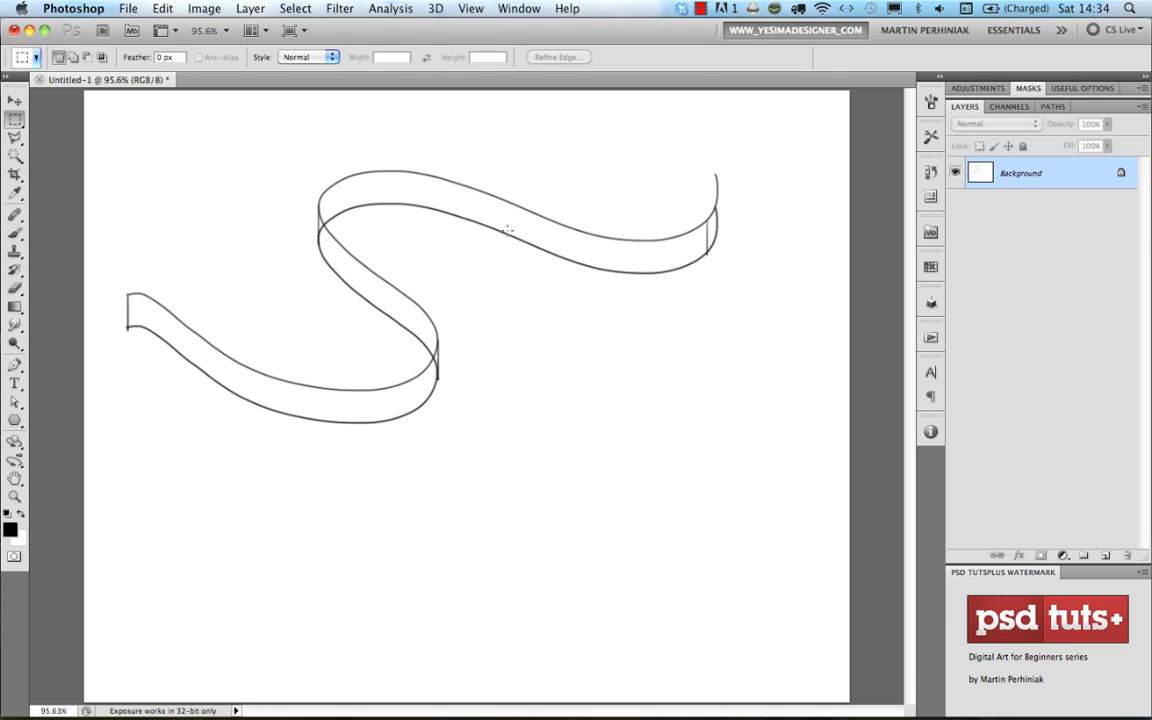
left_click_drag(785, 139, 707, 293)
left_click_drag(722, 211, 777, 219)
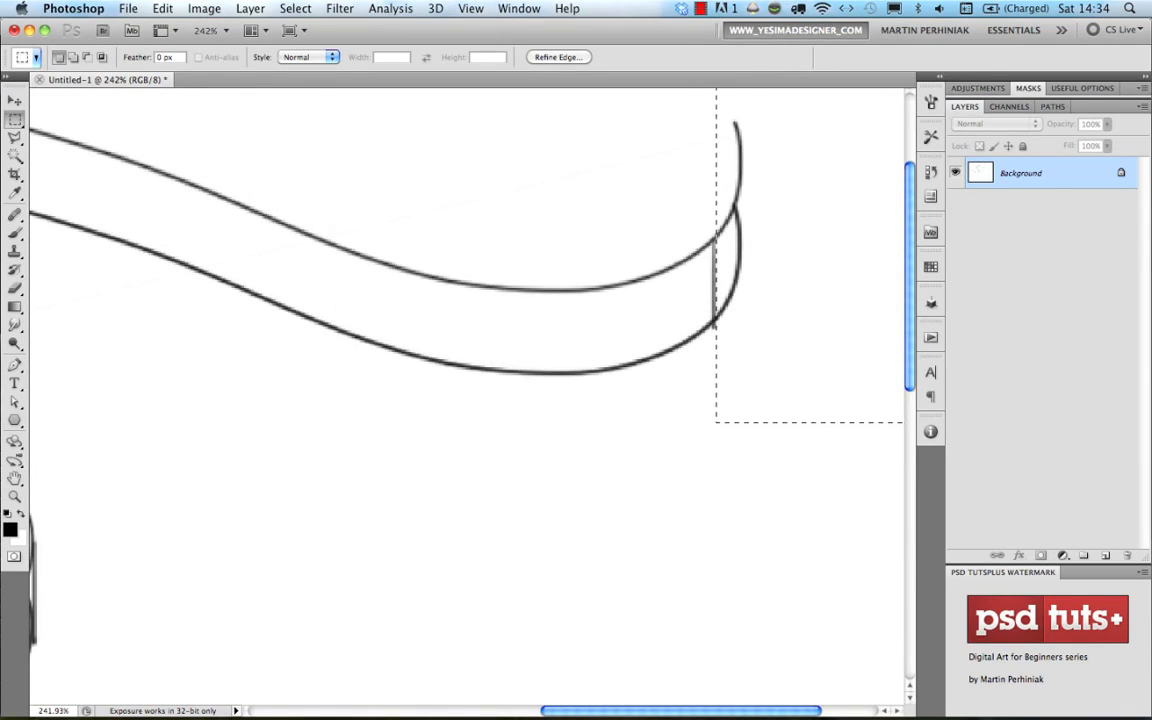
key("BackSpace")
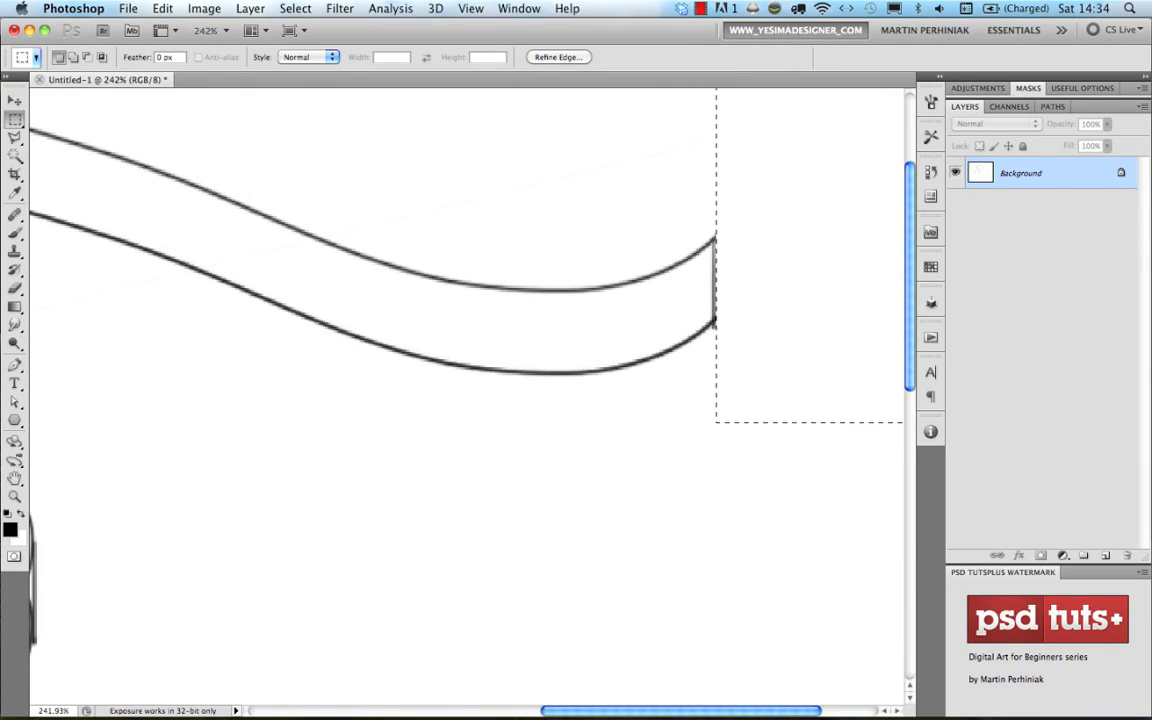
key("ctrl+d")
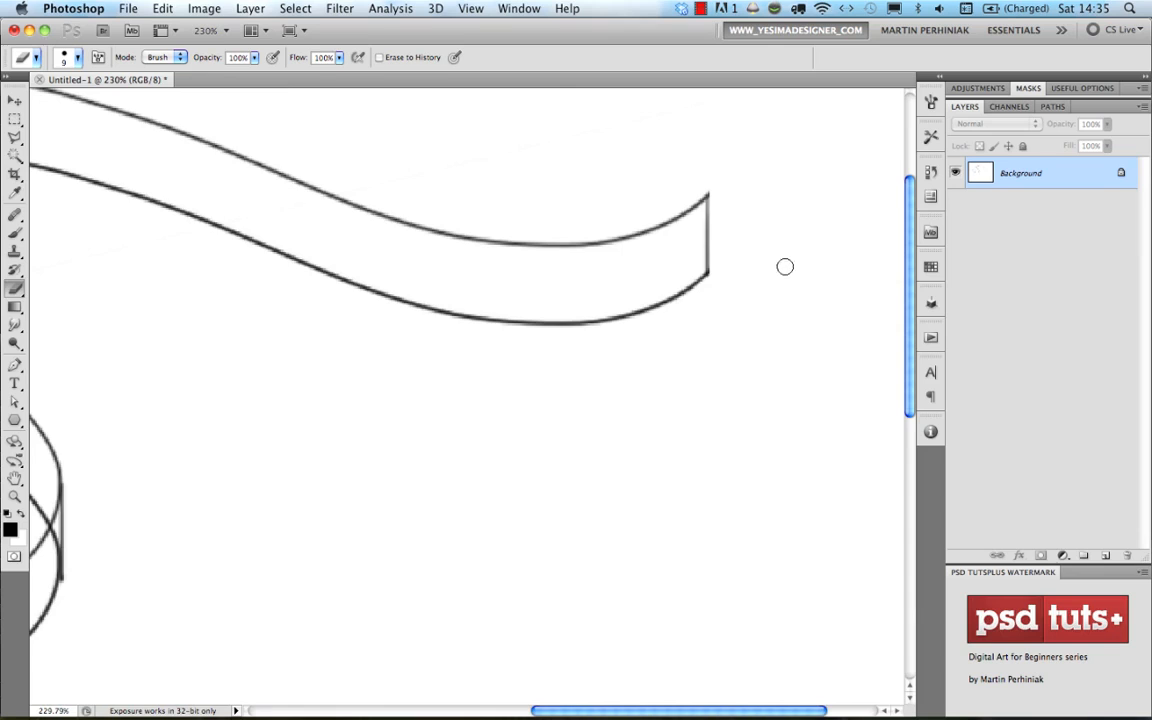
key("ctrl+0")
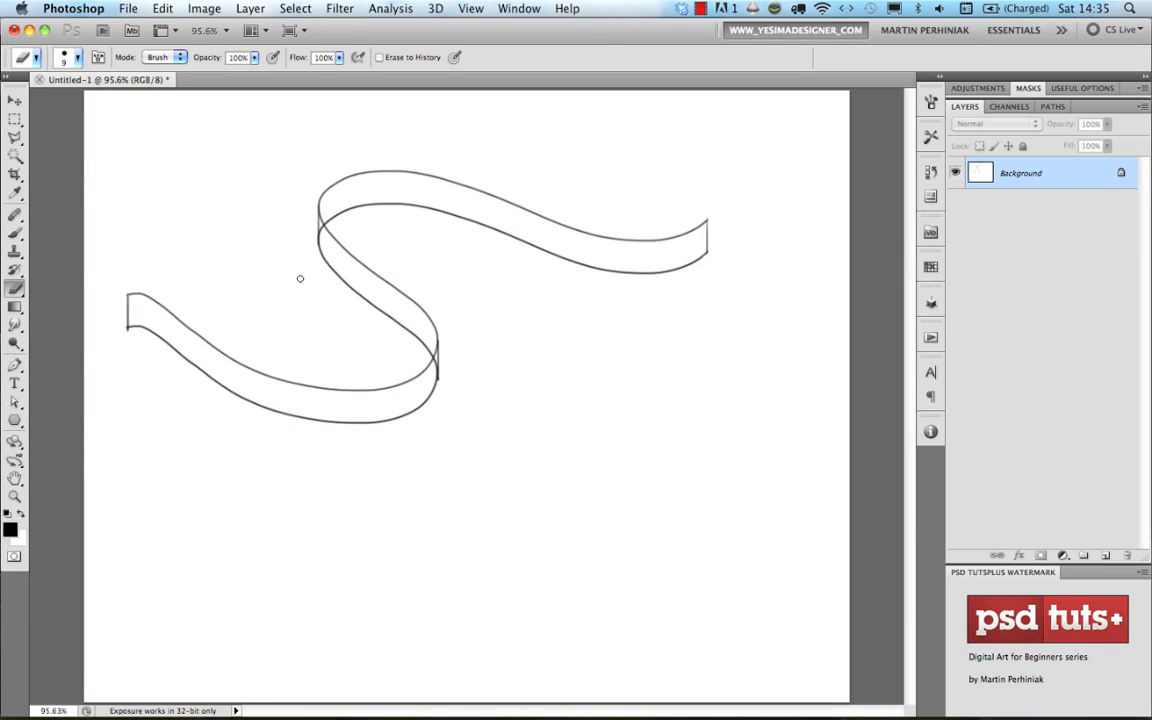
Erase the overlapping and protruding lines at both ribbon folds with the Eraser, reducing its size to 6 px
left_click_drag(445, 372, 499, 348)
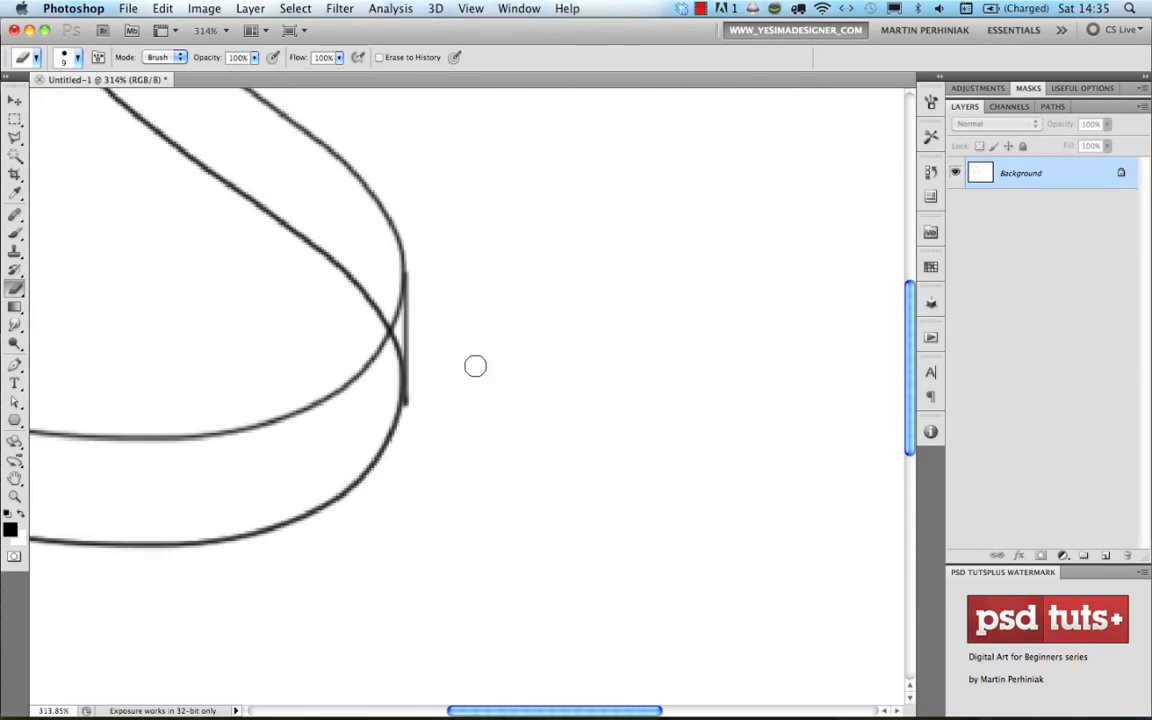
left_click_drag(417, 396, 417, 396)
mouse_move(332, 357)
left_mouse_down()
mouse_move(386, 347)
mouse_move(391, 329)
mouse_move(388, 393)
left_mouse_up()
mouse_move(429, 328)
left_mouse_down()
mouse_move(399, 328)
mouse_move(391, 355)
left_mouse_up()
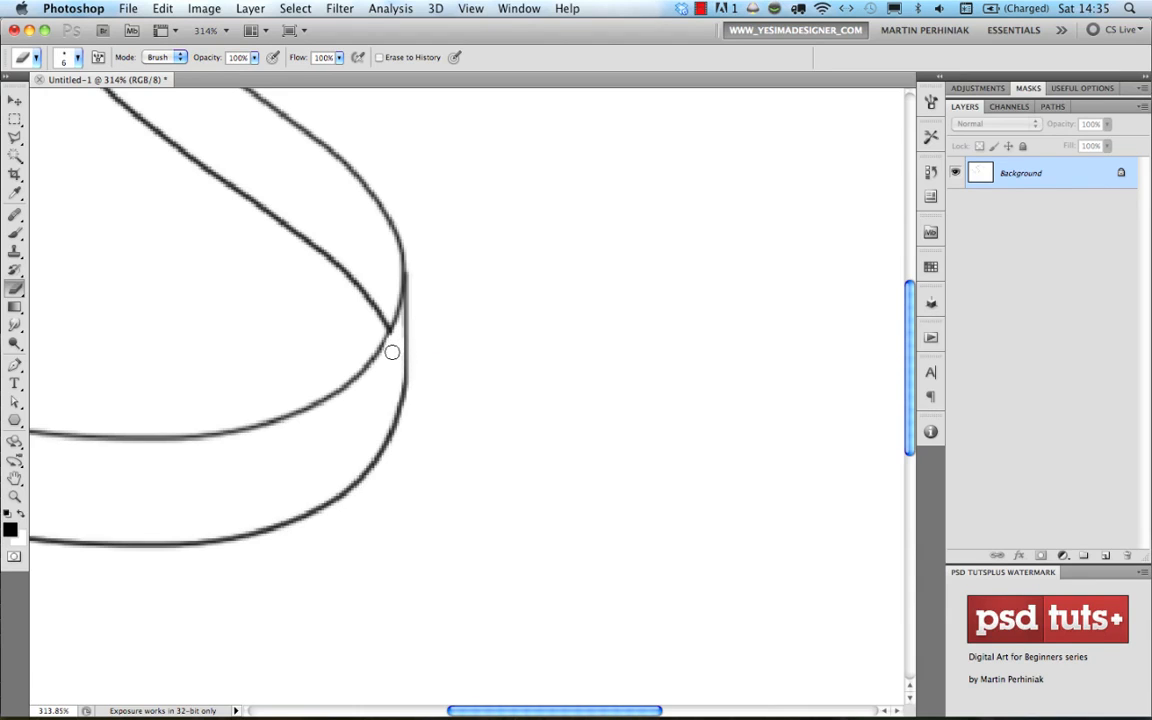
scroll(463, 450, "up", 10)
scroll(463, 450, "left", 10)
mouse_move(536, 437)
left_mouse_down()
mouse_move(540, 425)
mouse_move(542, 458)
mouse_move(543, 438)
left_mouse_up()
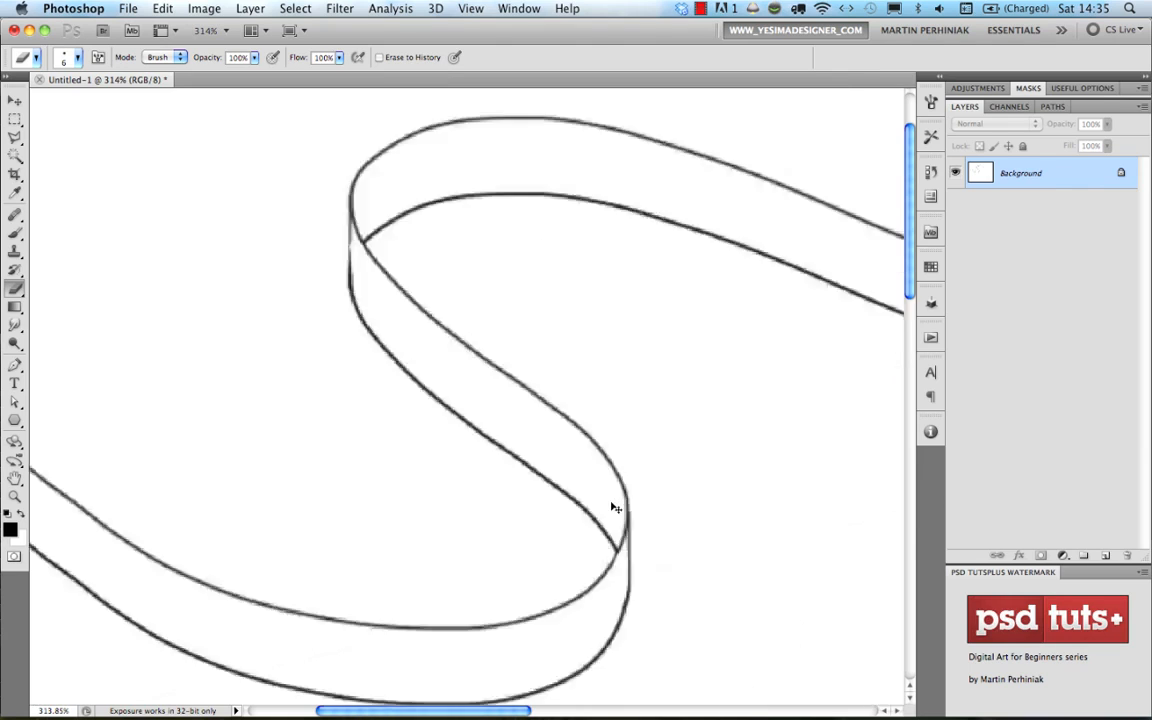
key("super+0")
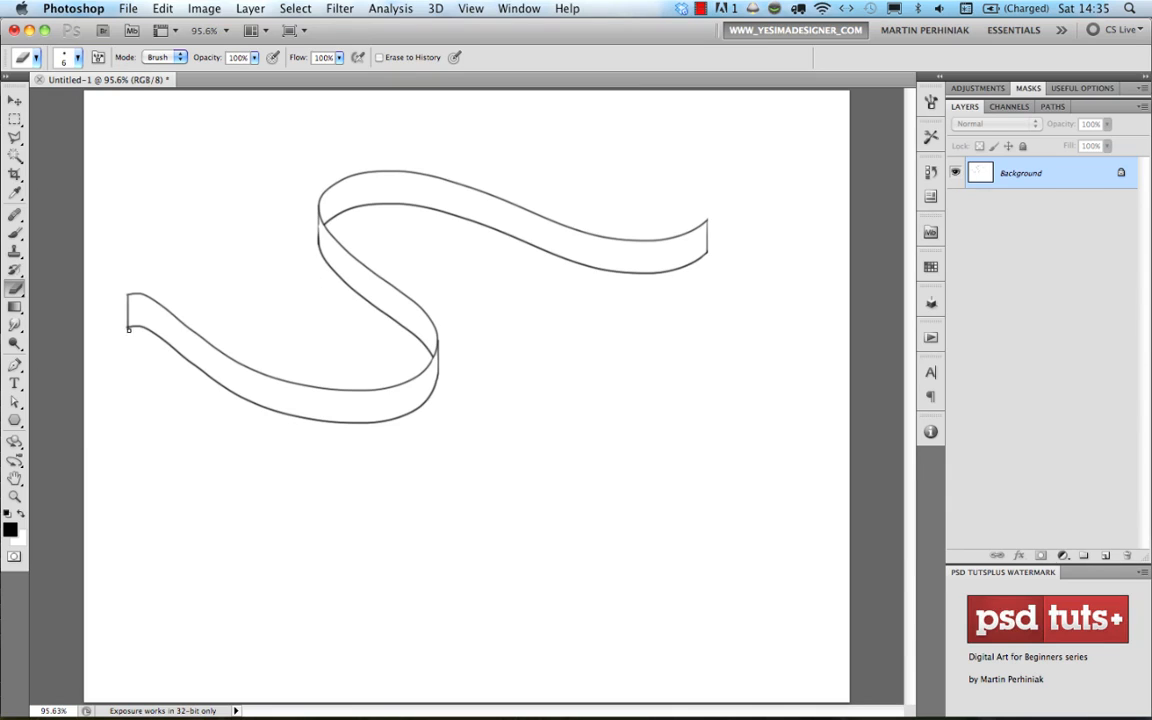
Select the interiors of all the ribbon's sections together with the Magic Wand at tolerance 32
key("w")
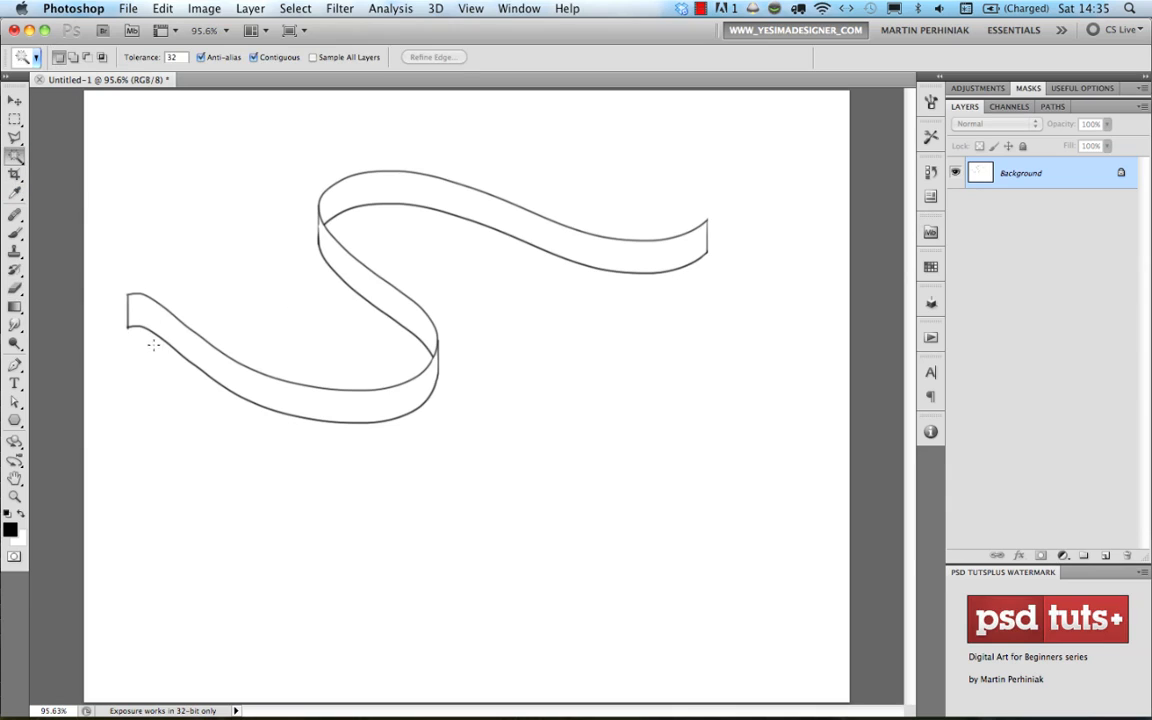
left_click(162, 322)
key("shift")
left_click(398, 190, "shift")
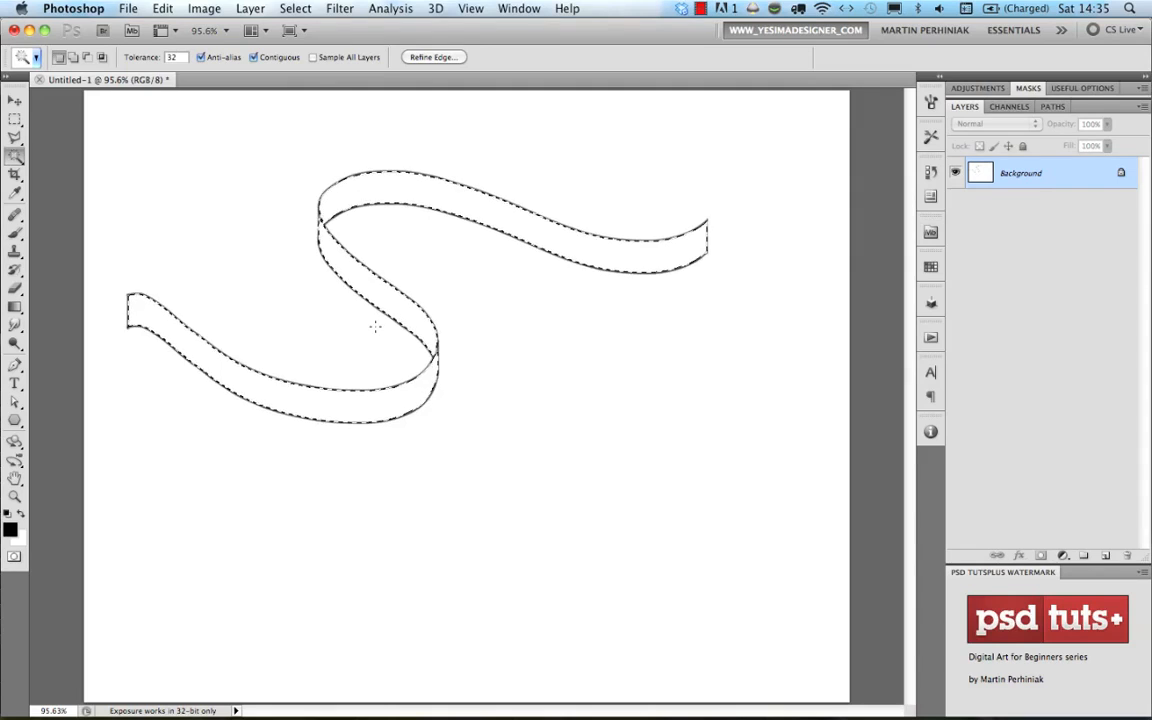
Create a new layer above the Background and add a pixel mask to it from the ribbon selection
left_click(1100, 553)
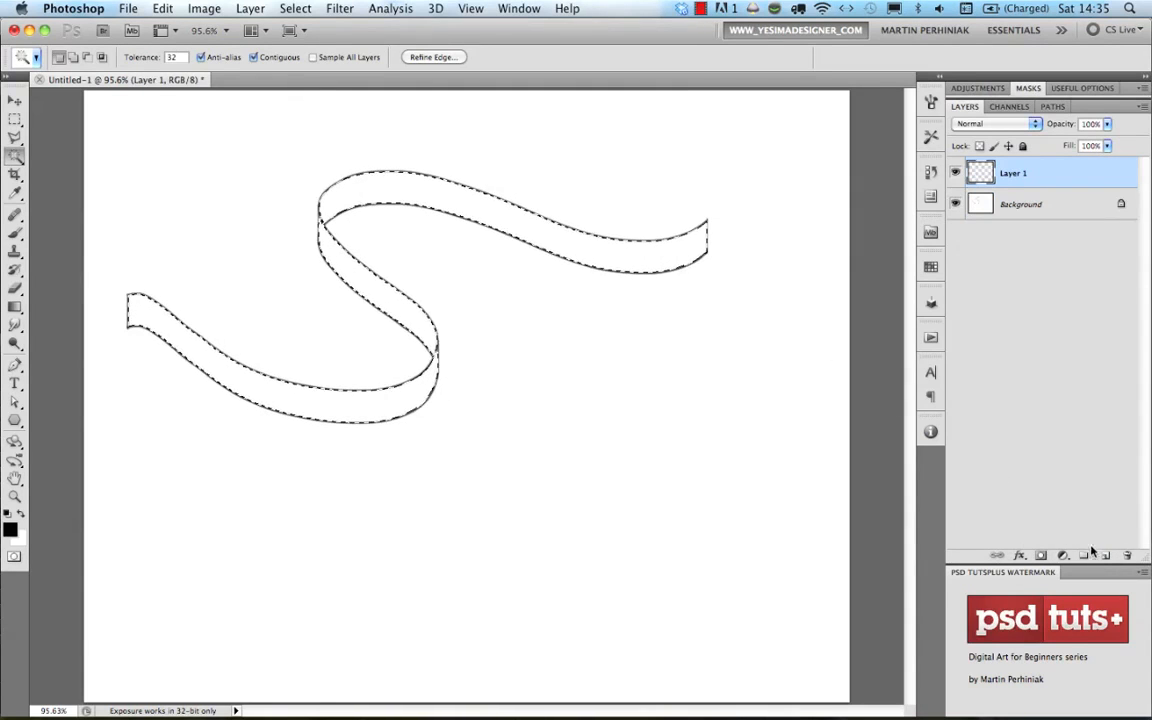
left_click(1028, 88)
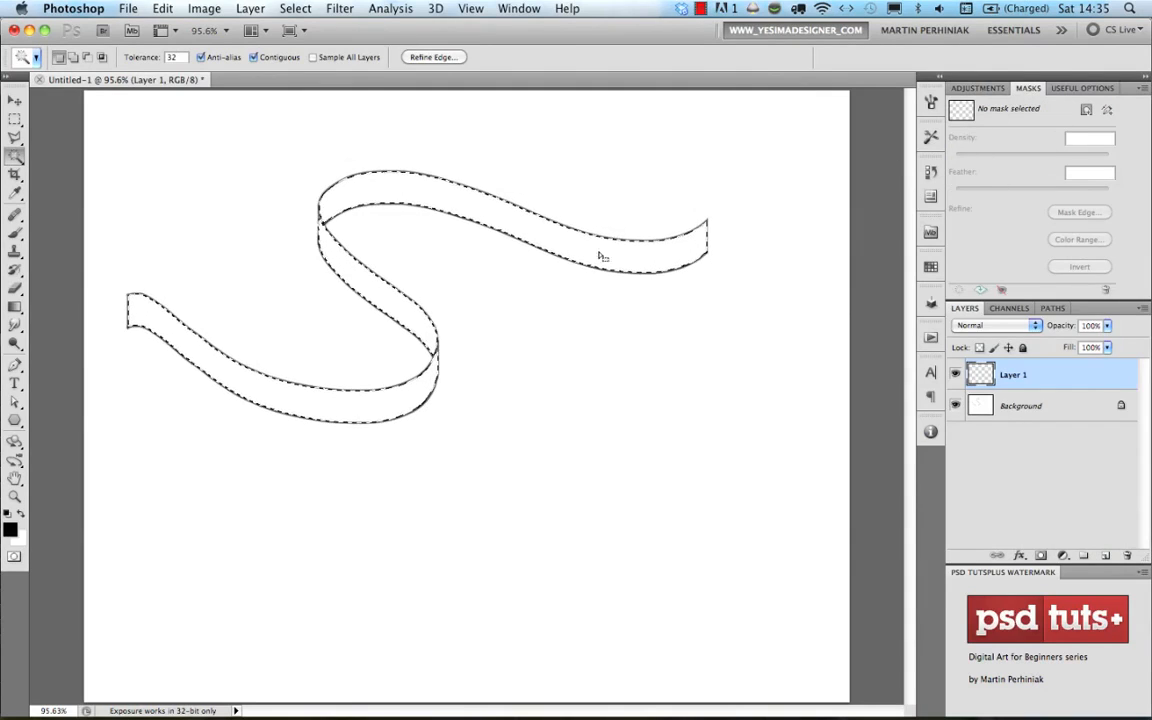
left_click(1087, 111)
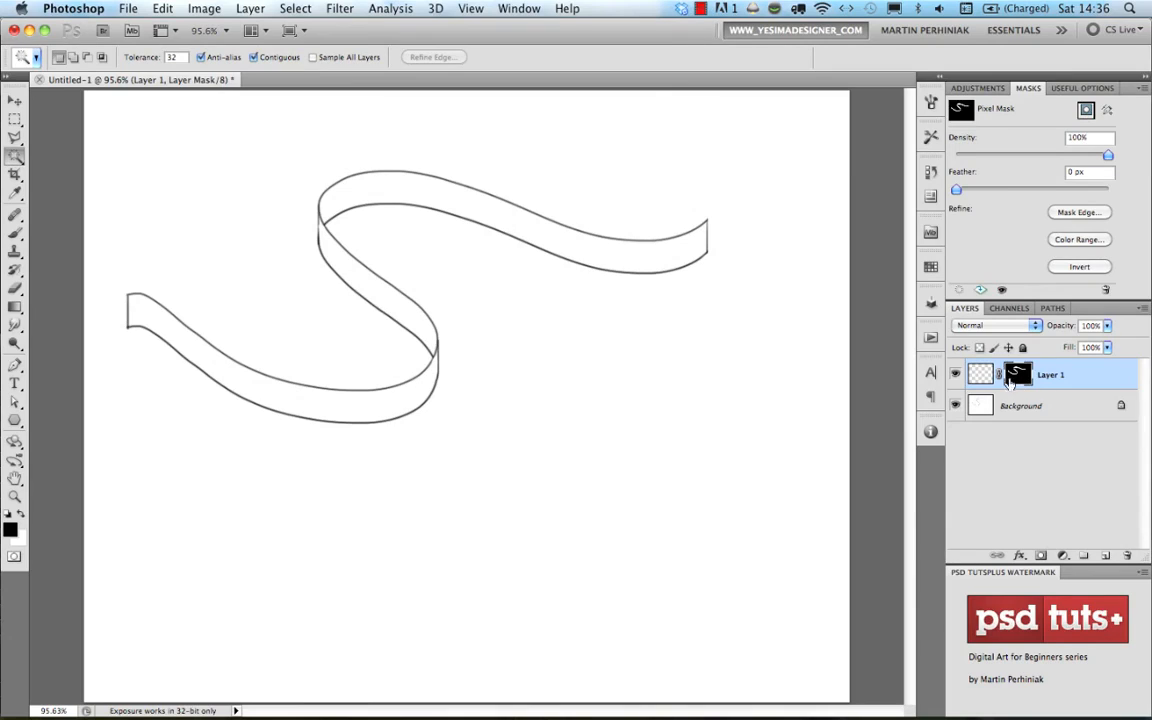
Fill Layer 1's image content, not its mask, with a light purple so the colour stays within the ribbon shape
left_click(979, 374)
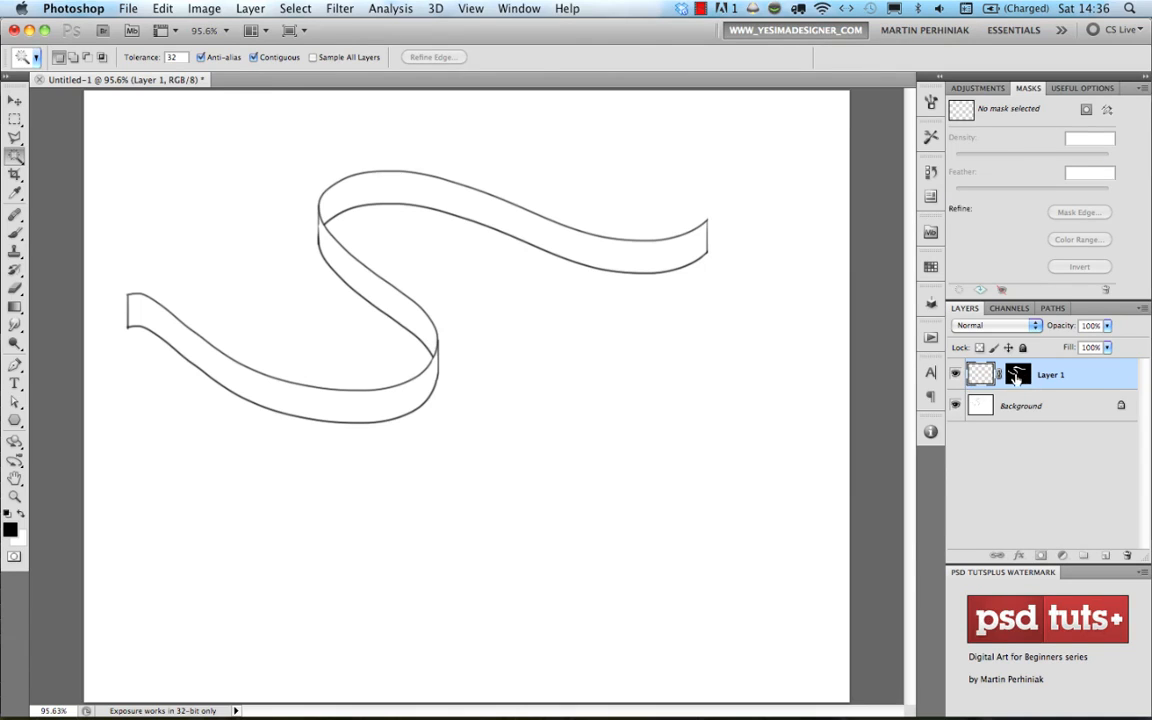
left_click(1017, 375)
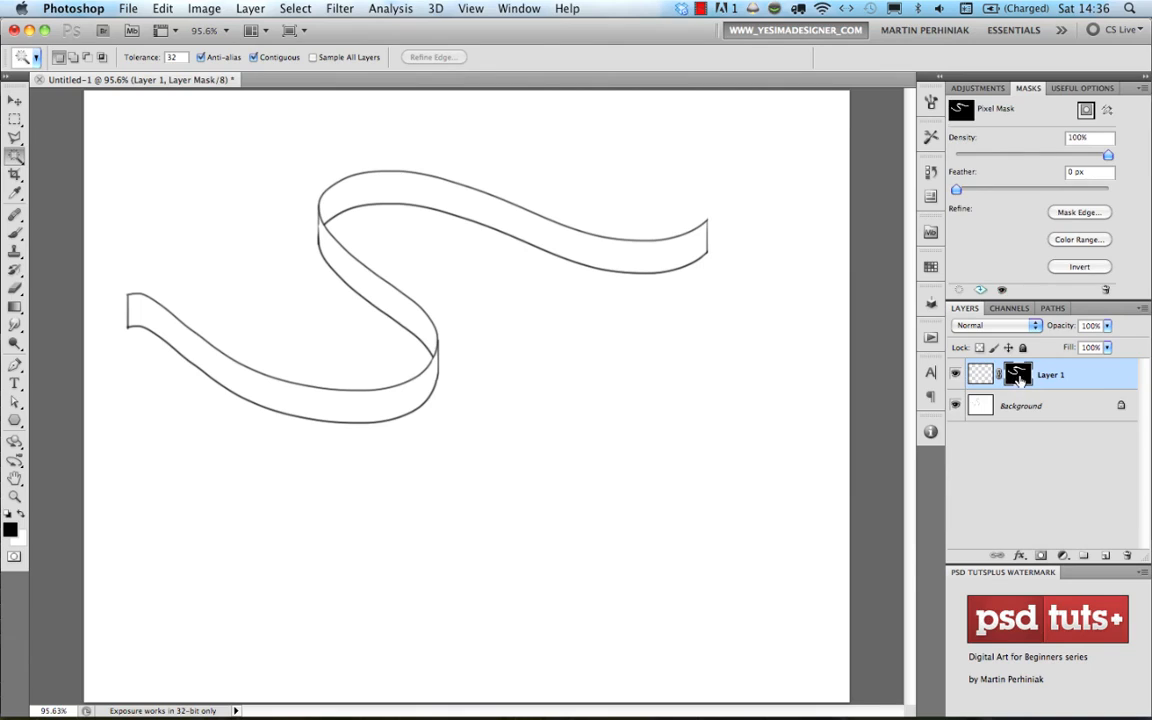
left_click(980, 375)
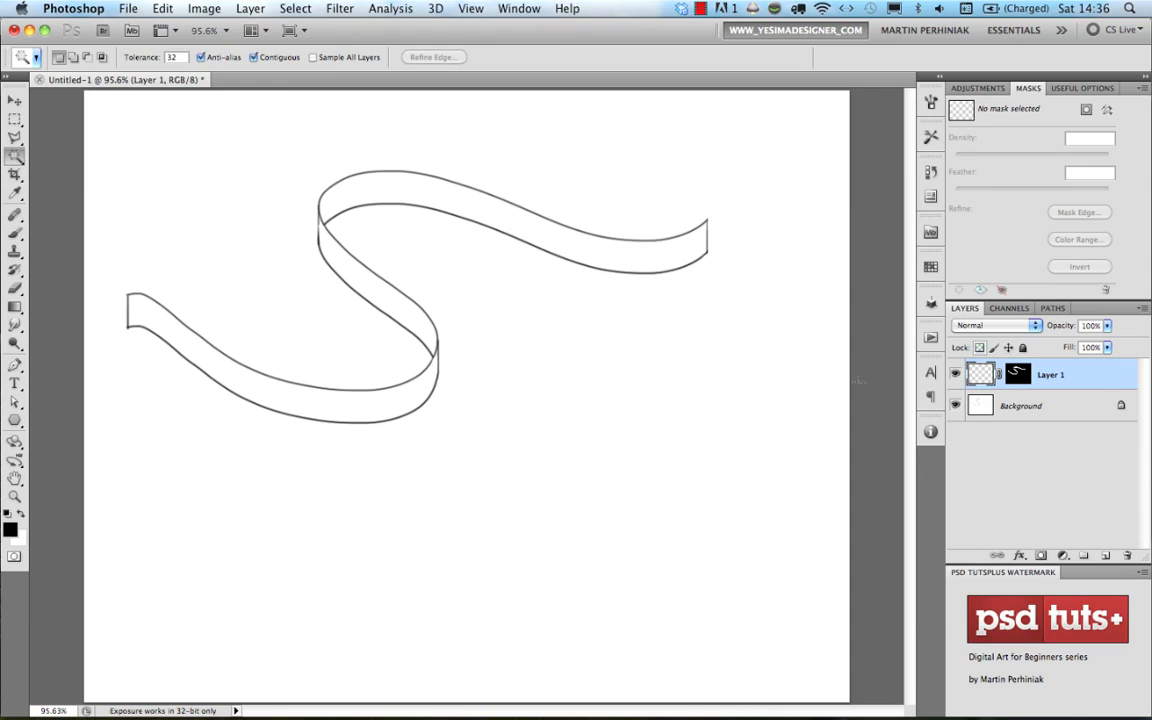
key("b")
mouse_move(368, 385)
left_mouse_down()
mouse_move(519, 334)
mouse_move(512, 310)
mouse_move(414, 319)
mouse_move(425, 287)
mouse_move(447, 305)
left_mouse_up()
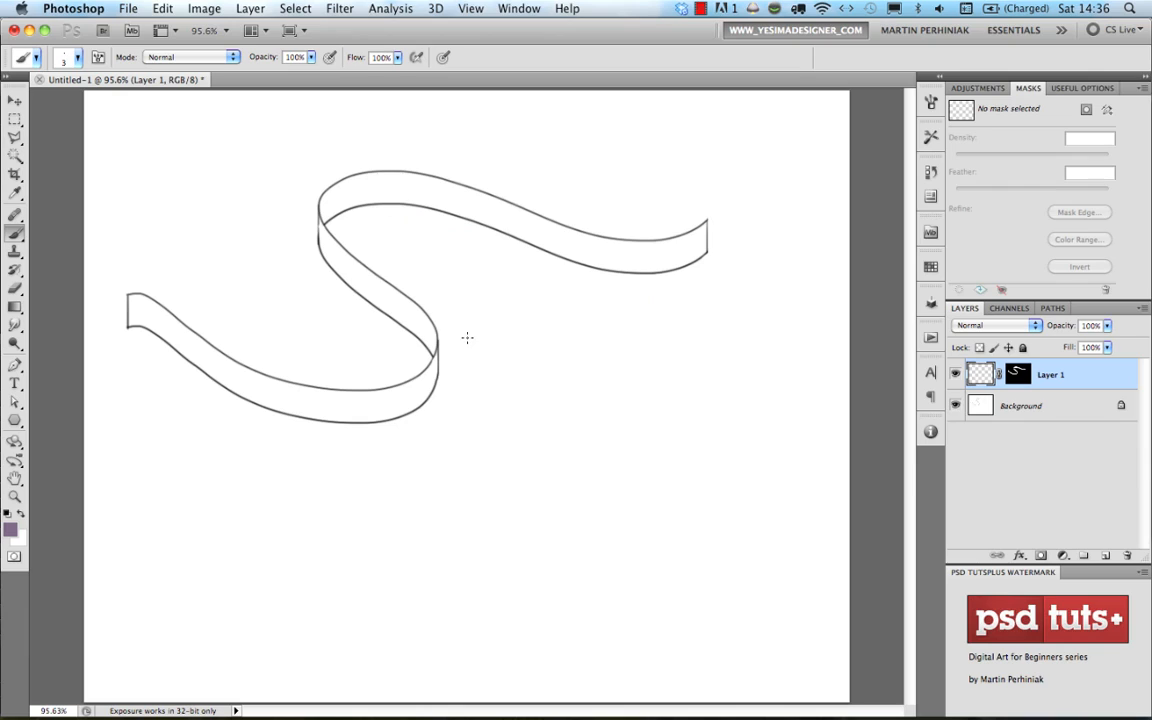
key("alt+BackSpace")
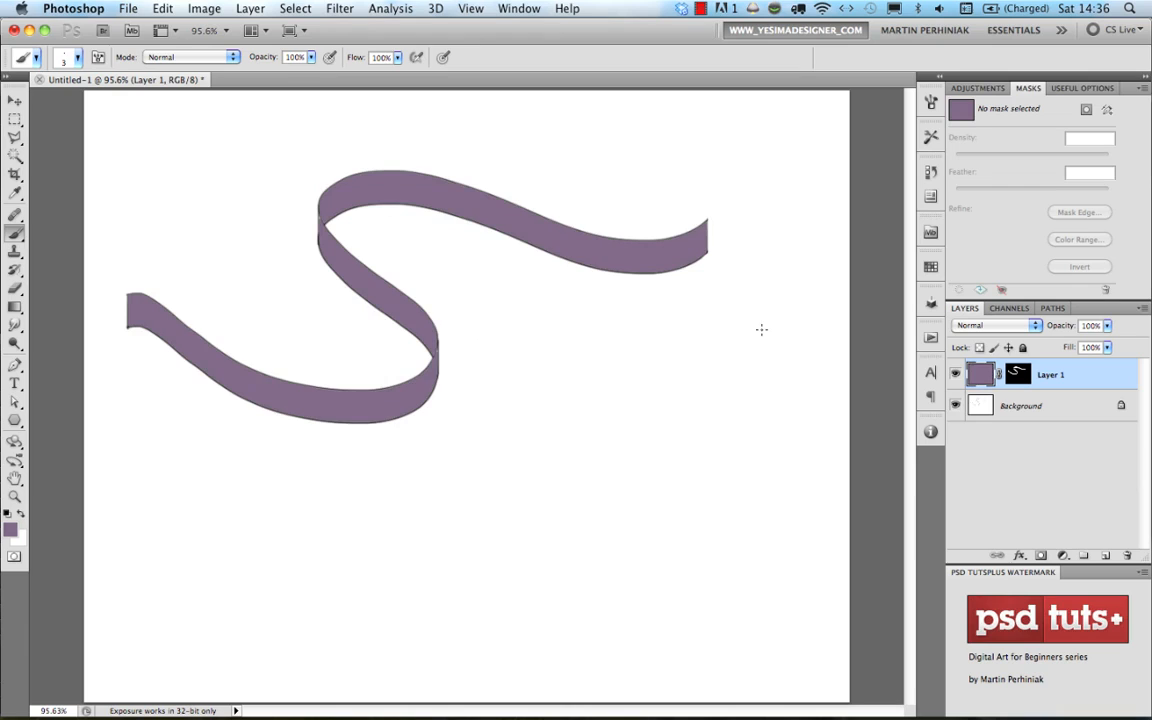
mouse_move(447, 329)
left_mouse_down()
mouse_move(450, 296)
mouse_move(440, 295)
left_mouse_up()
key("alt+BackSpace")
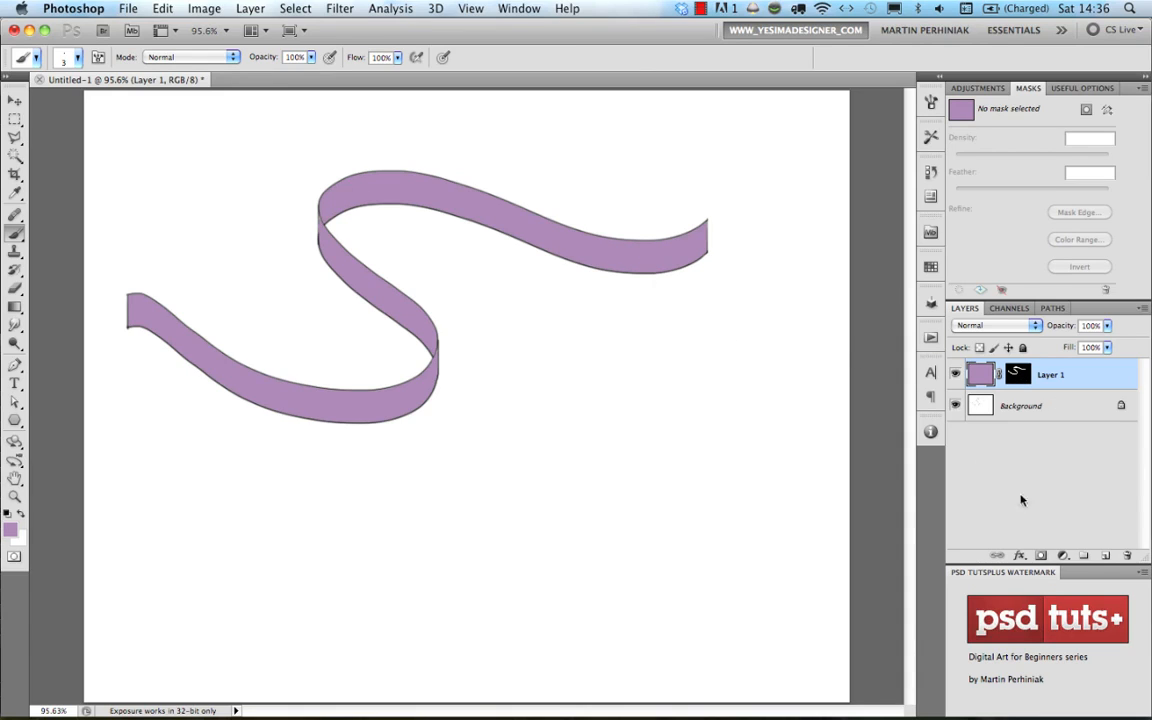
Create a new layer above the masked ribbon layer and load the Soft Brush tool preset
left_click(1105, 556)
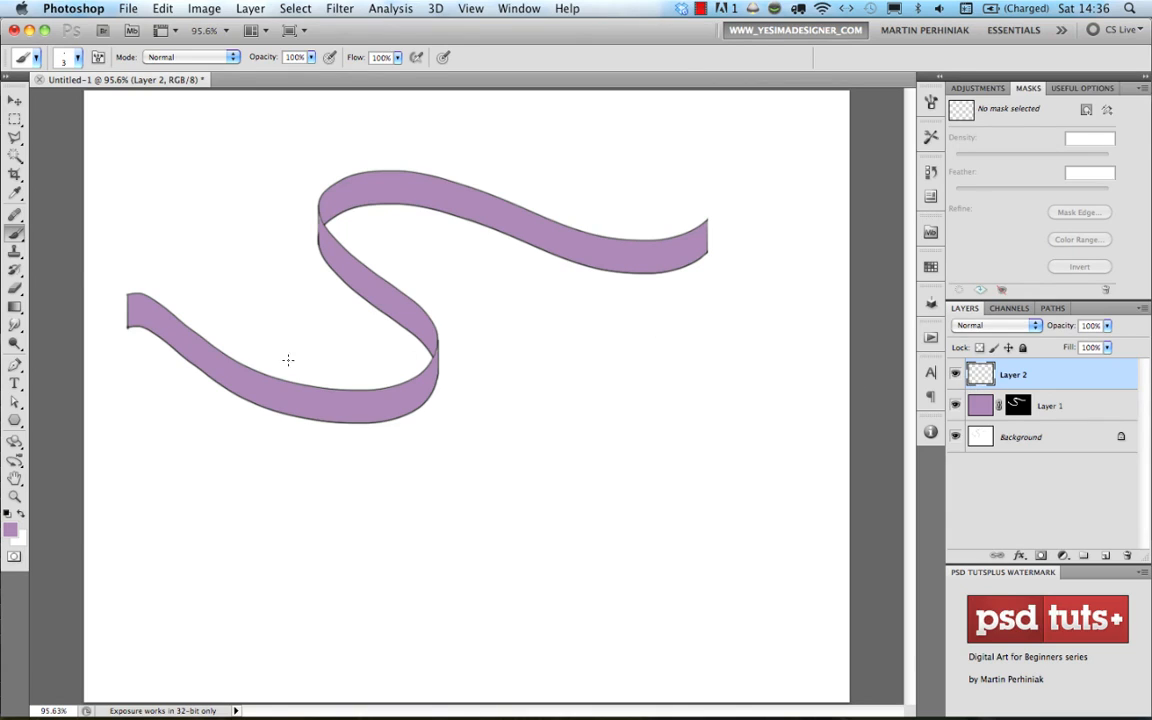
left_click(35, 58)
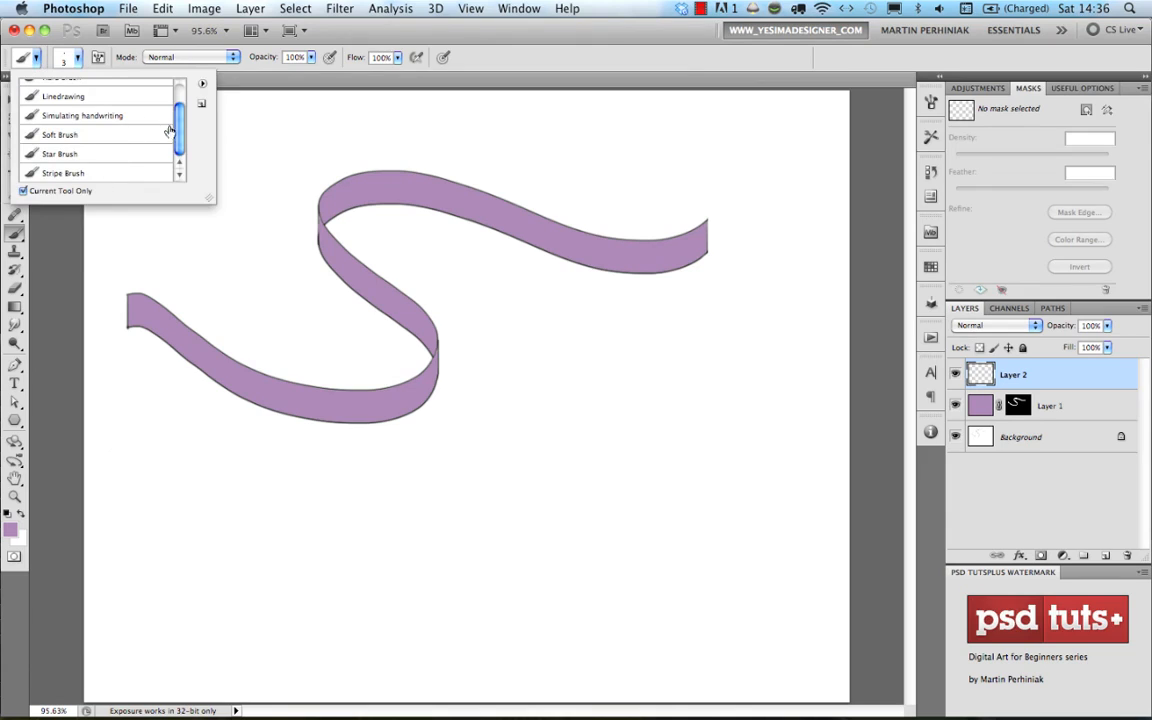
left_click(179, 95)
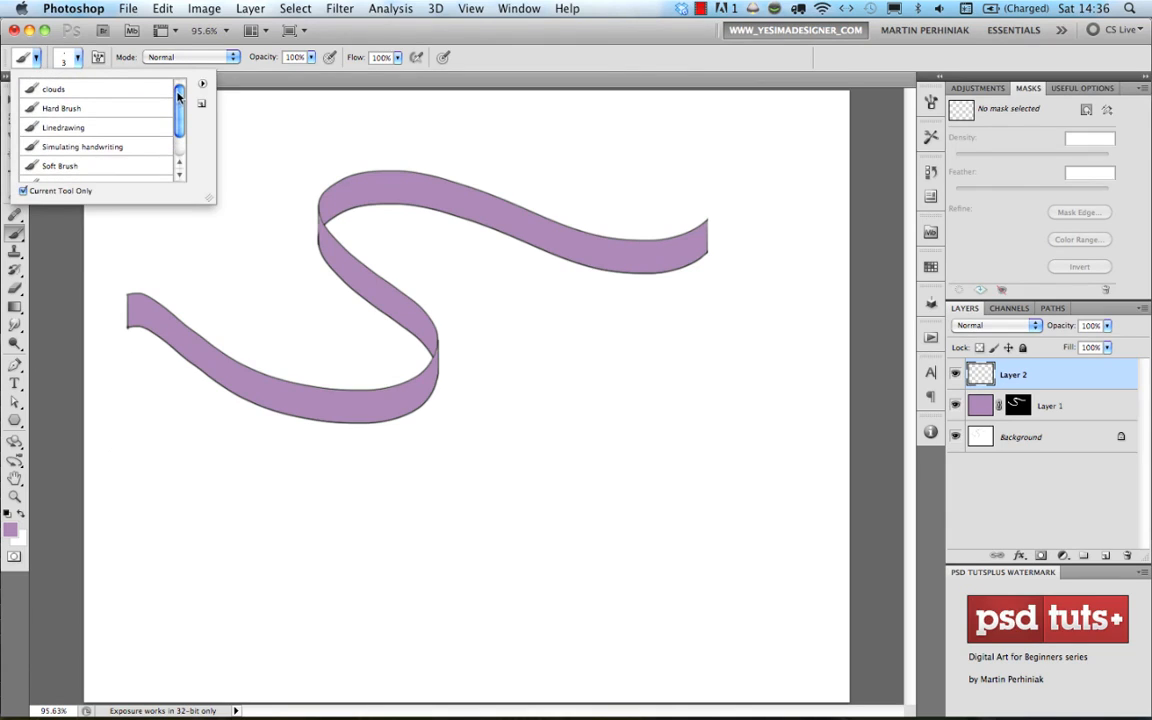
left_click(88, 164)
left_click(467, 60)
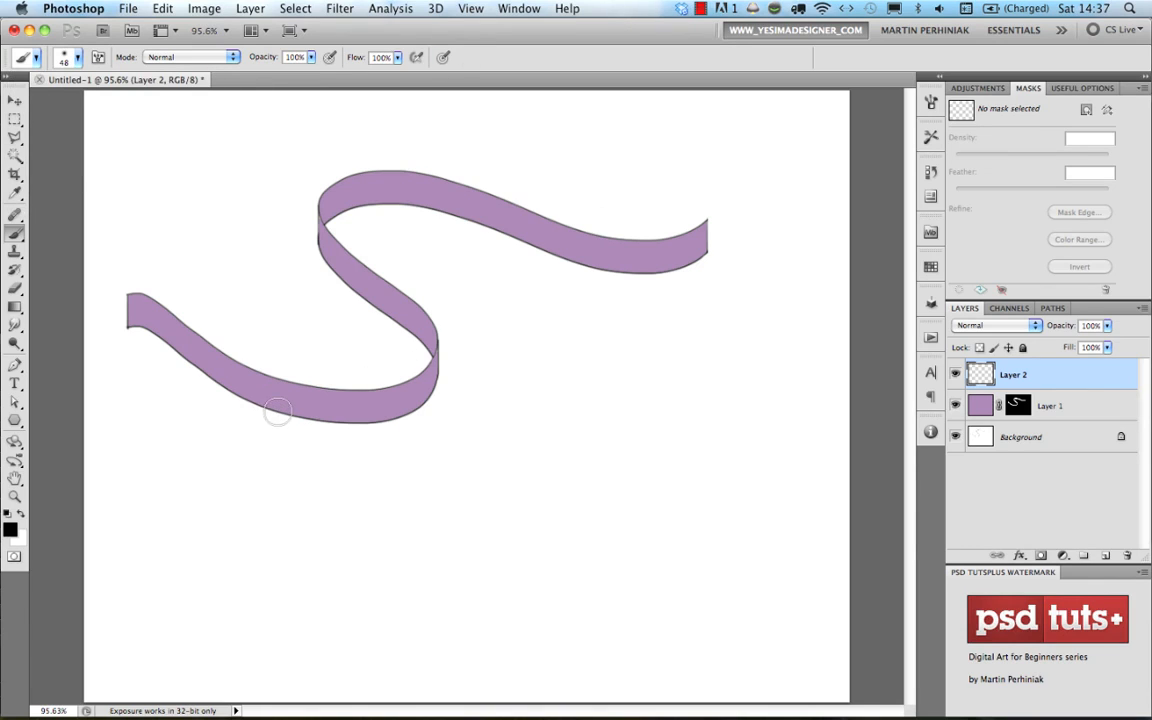
Set the brush to white, 141 px in size and 10% opacity
key("x")
left_click_drag(300, 400, 345, 406)
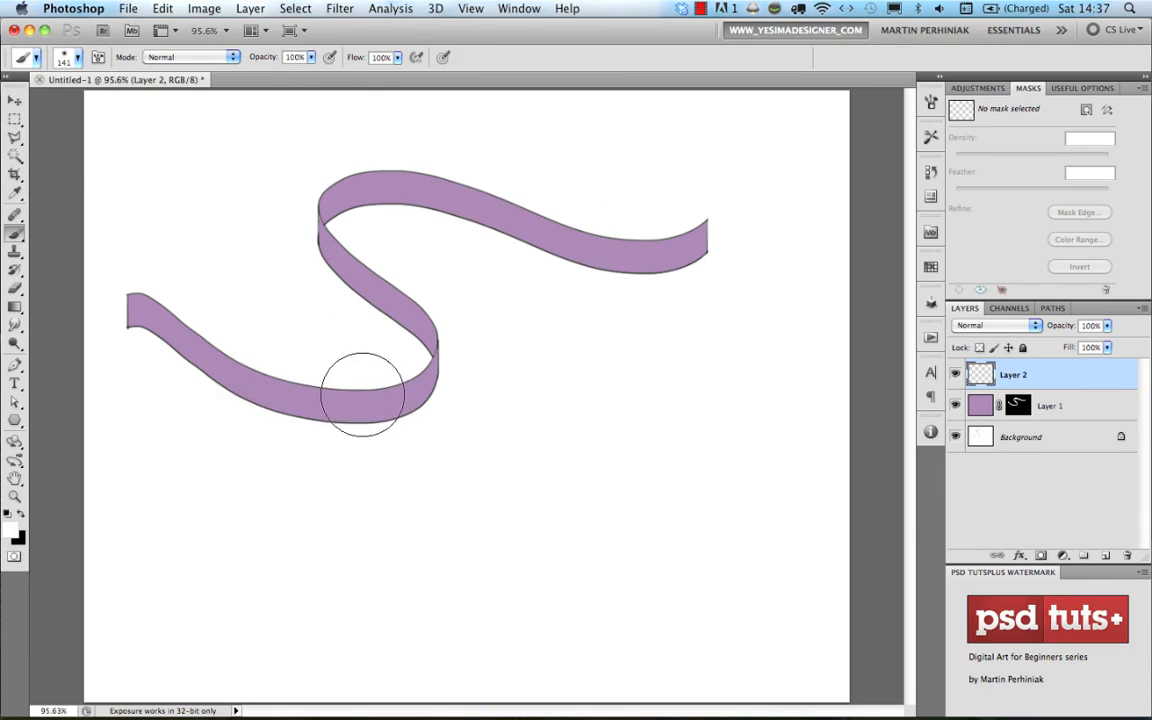
key("1")
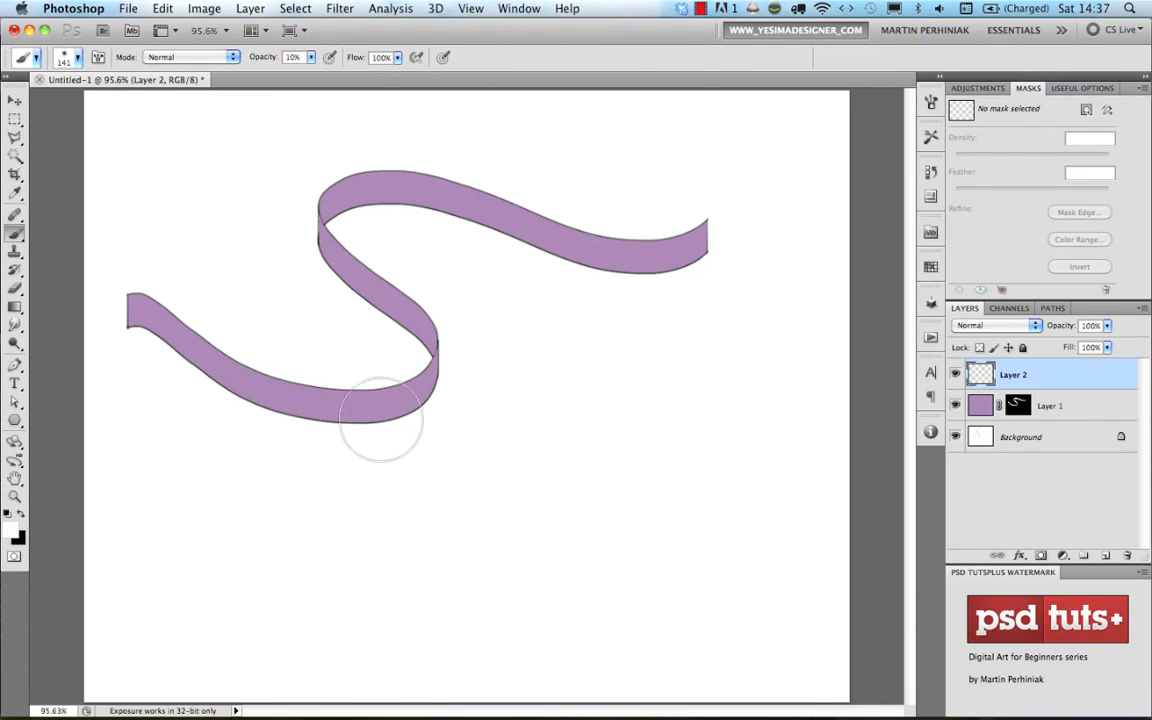
Try a white stroke across the ribbon's lower bend, undo it, and paint soft black shading there instead, extending beyond the edges
left_click_drag(347, 380, 348, 424)
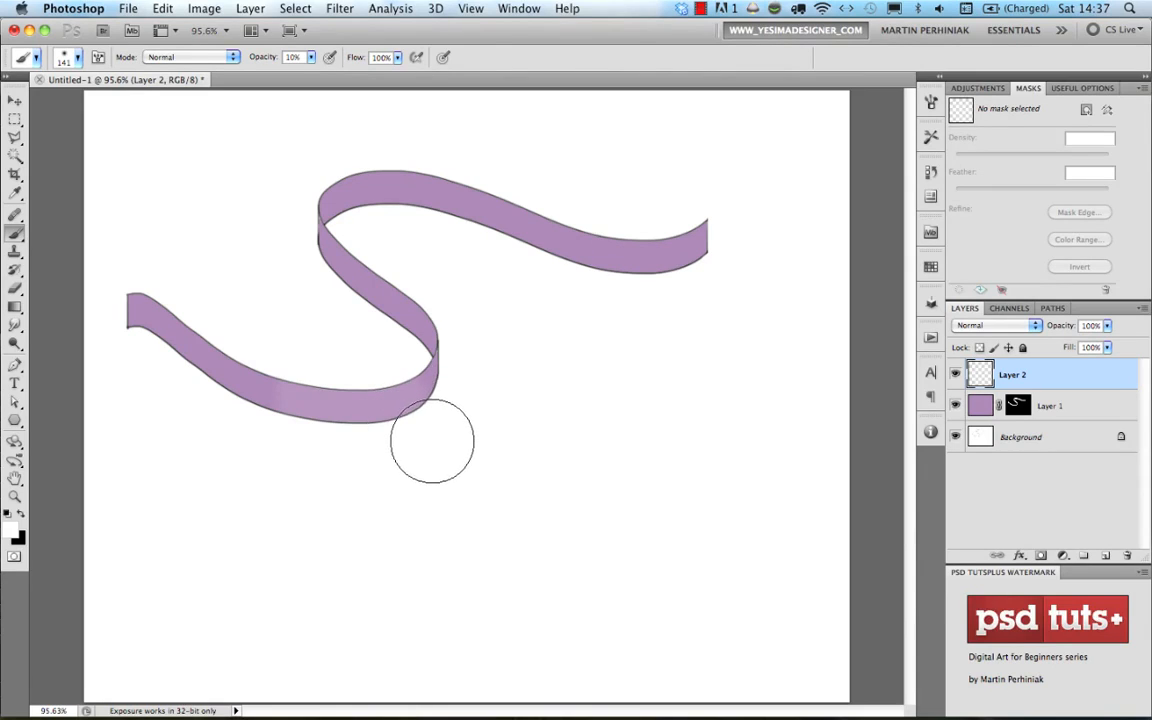
key("super+z")
key("x")
left_click(330, 370)
mouse_move(330, 370)
left_mouse_down()
mouse_move(339, 436)
mouse_move(320, 355)
mouse_move(298, 437)
left_mouse_up()
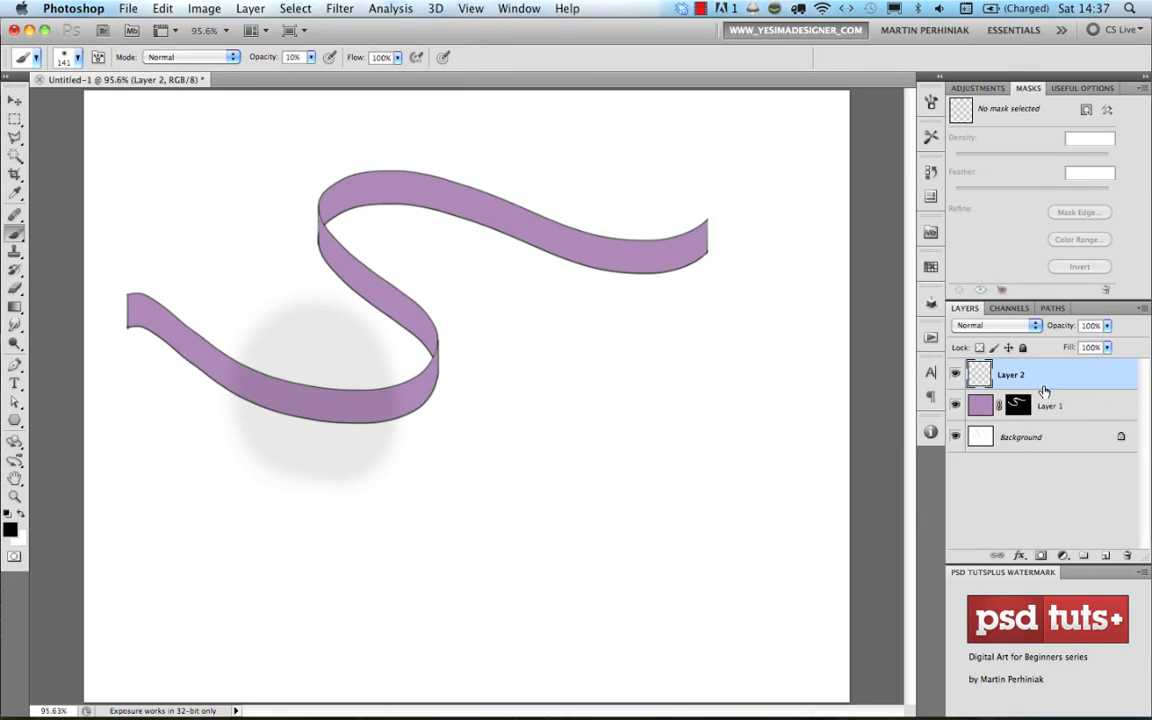
Clip Layer 2 to the ribbon layer, and clear all of its painted content
left_click(1052, 389, "alt")
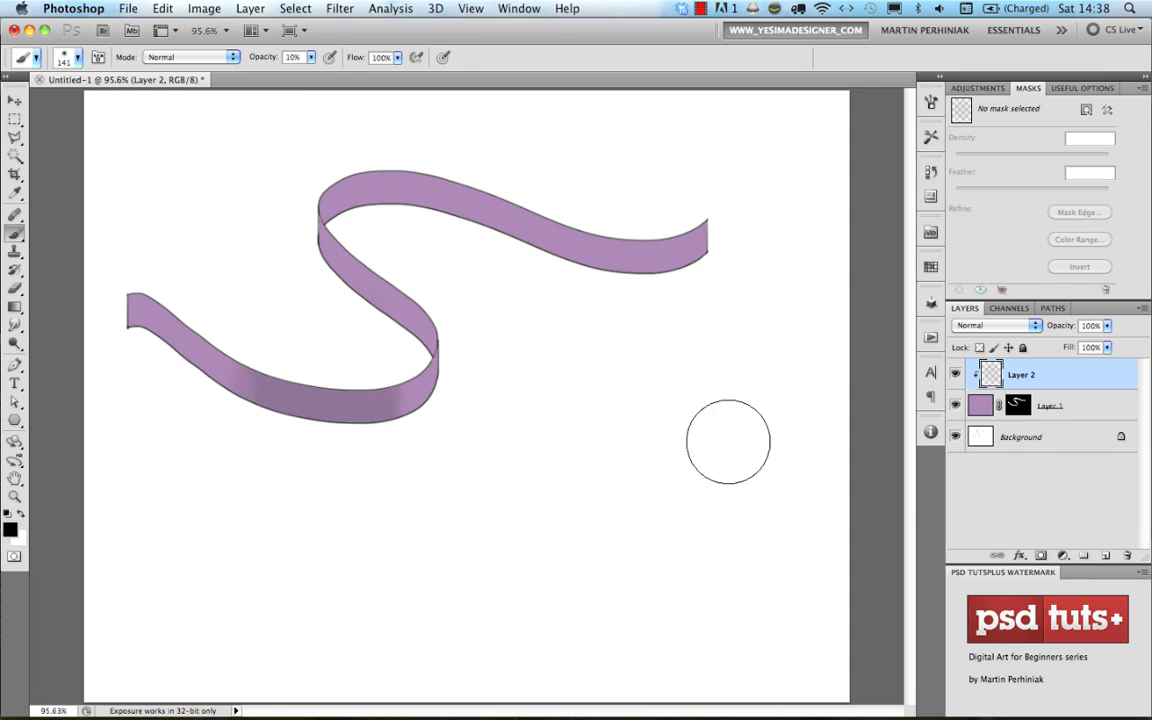
key("super+a")
key("Delete")
key("super+d")
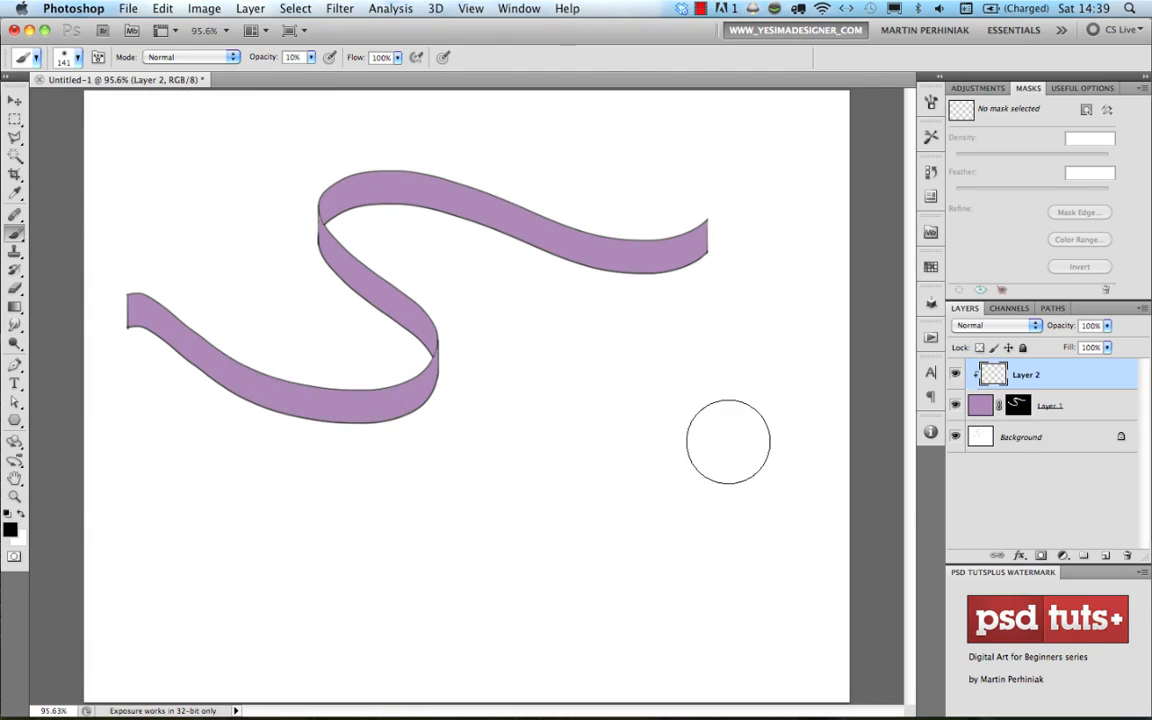
Build up a white highlight across the ribbon's lower bend with layered 10% opacity strokes, reducing the brush to 57 px
key("x")
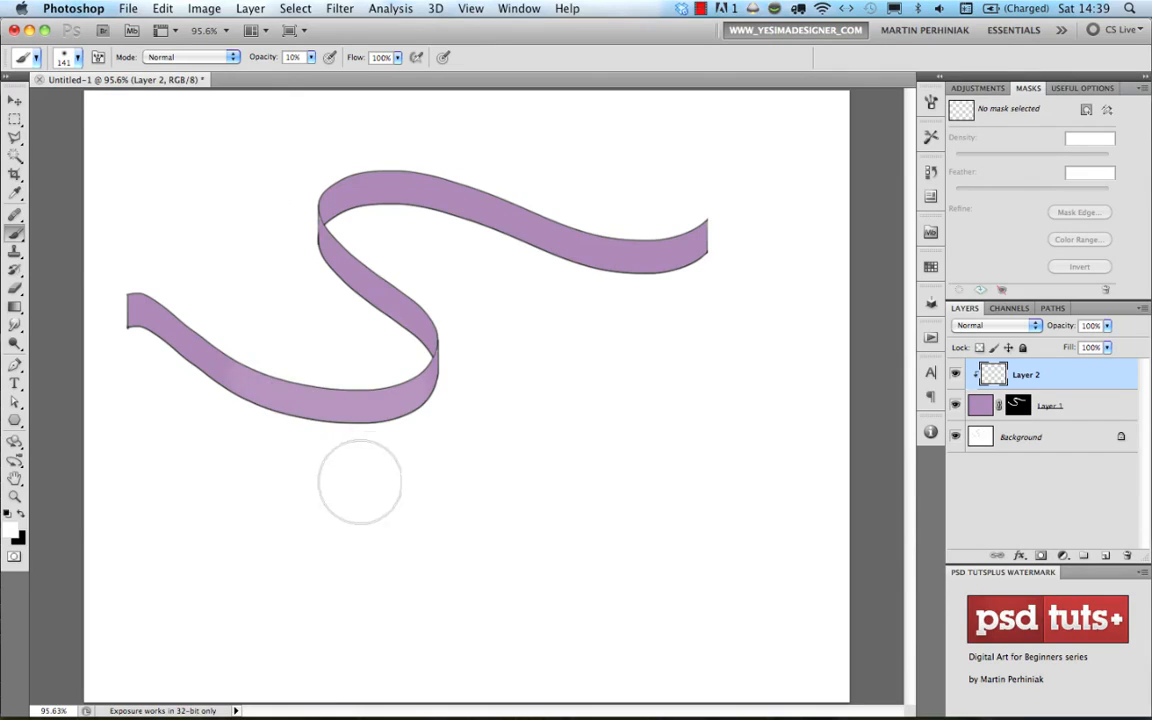
left_click_drag(327, 384, 337, 426)
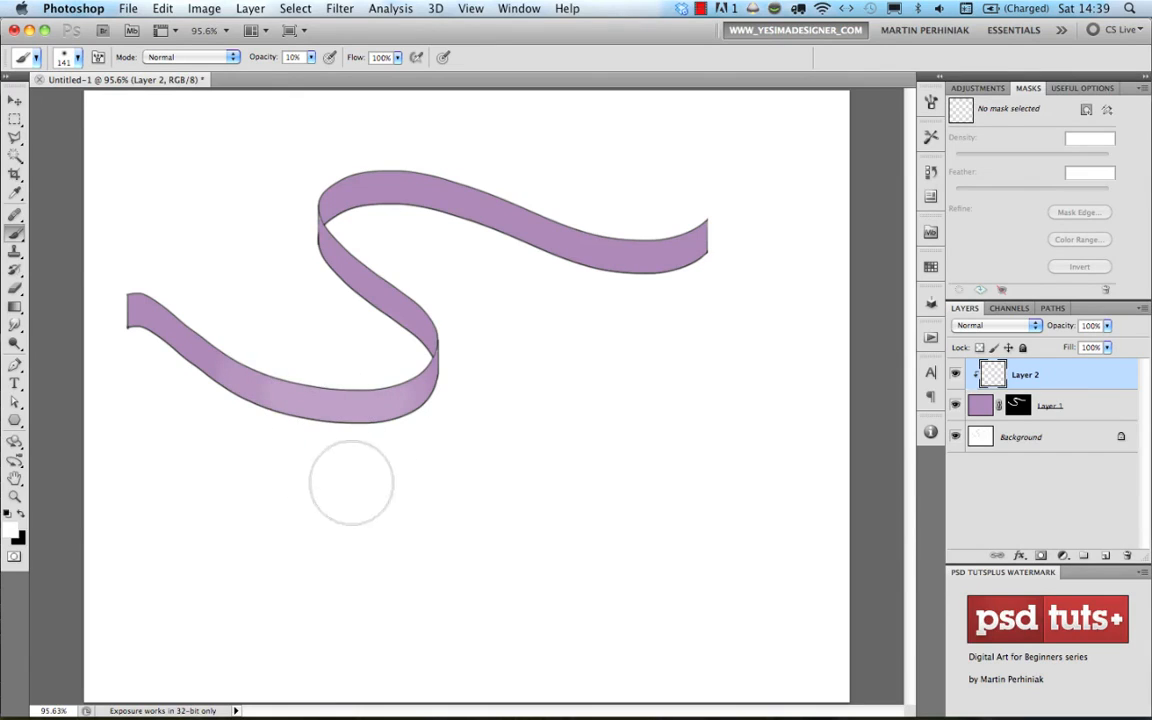
left_click_drag(391, 440, 364, 450)
mouse_move(345, 386)
left_mouse_down()
mouse_move(356, 438)
mouse_move(339, 419)
mouse_move(380, 470)
left_mouse_up()
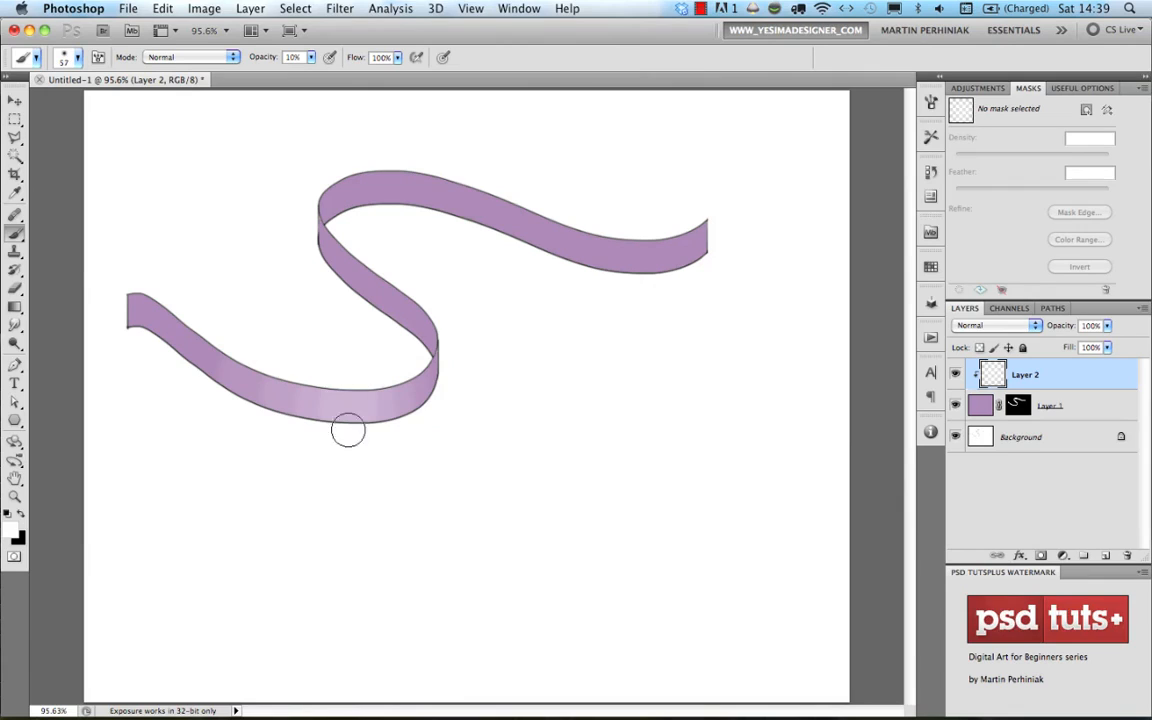
mouse_move(362, 399)
left_mouse_down()
mouse_move(352, 390)
mouse_move(345, 434)
left_mouse_up()
left_click_drag(345, 378, 349, 438)
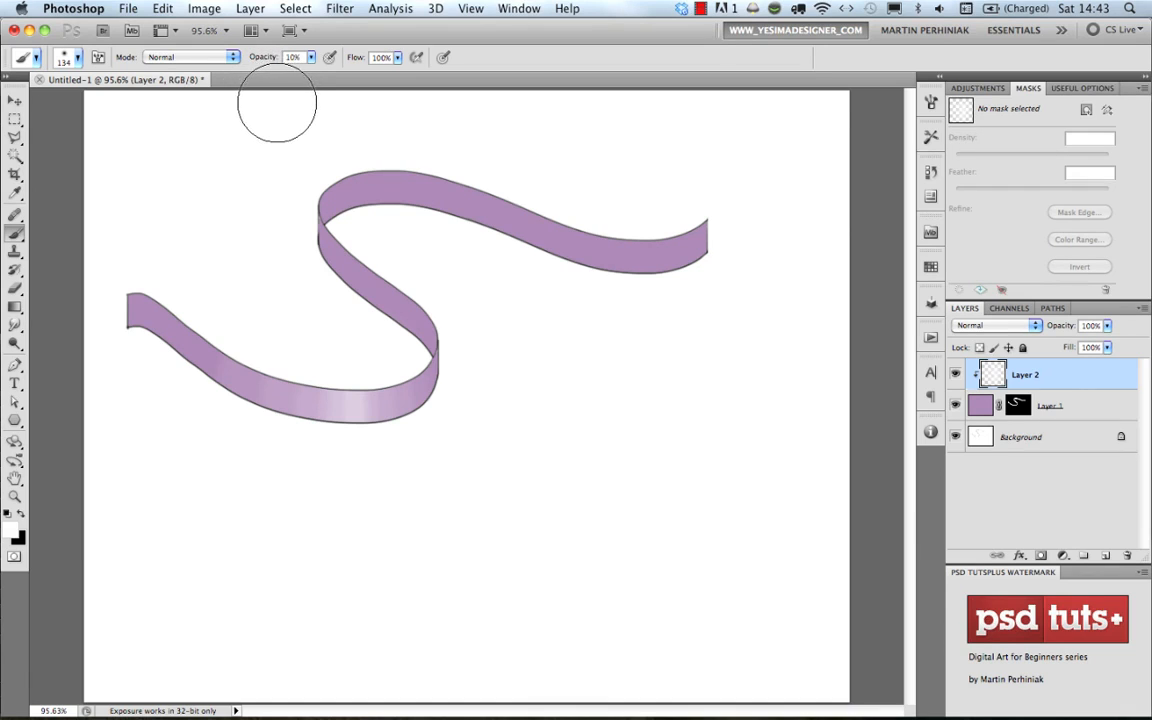
Paint a white highlight across the descending upper-right ribbon section with pen-pressure opacity on, 100% opacity and 1% flow, redoing the first attempt
key("0")
left_click(329, 58)
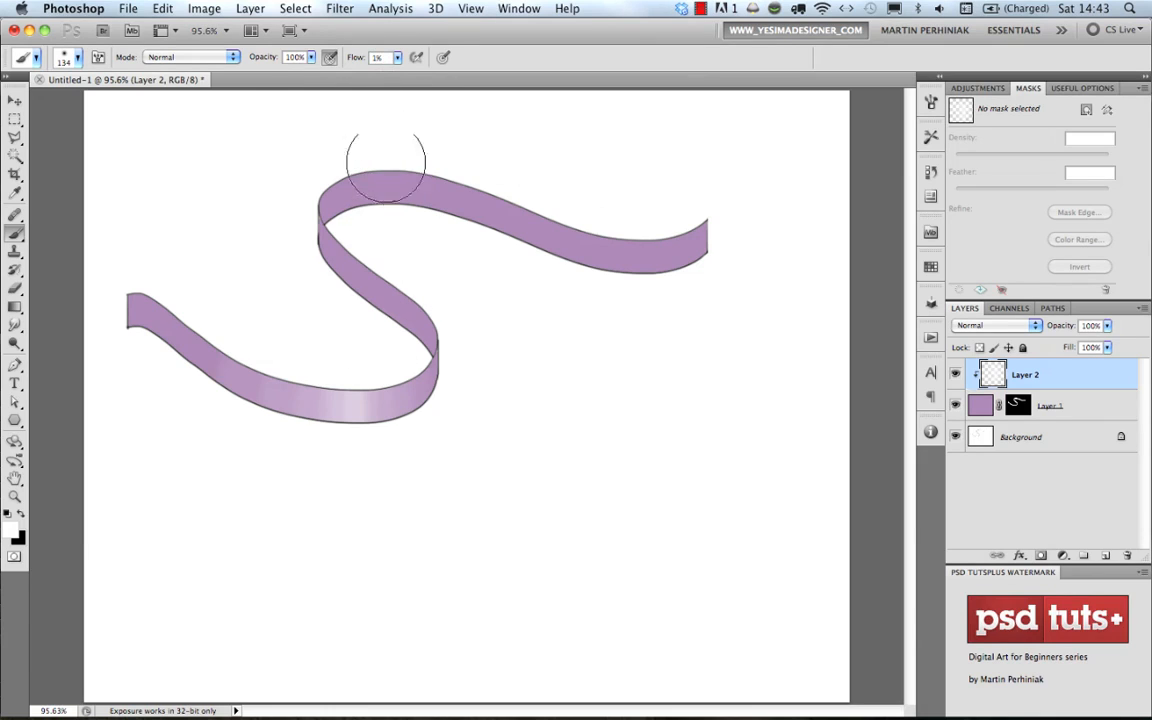
mouse_move(461, 201)
left_mouse_down()
mouse_move(556, 250)
mouse_move(649, 256)
mouse_move(572, 242)
mouse_move(522, 204)
mouse_move(559, 244)
mouse_move(581, 245)
mouse_move(591, 223)
mouse_move(567, 266)
mouse_move(578, 215)
mouse_move(581, 285)
left_mouse_up()
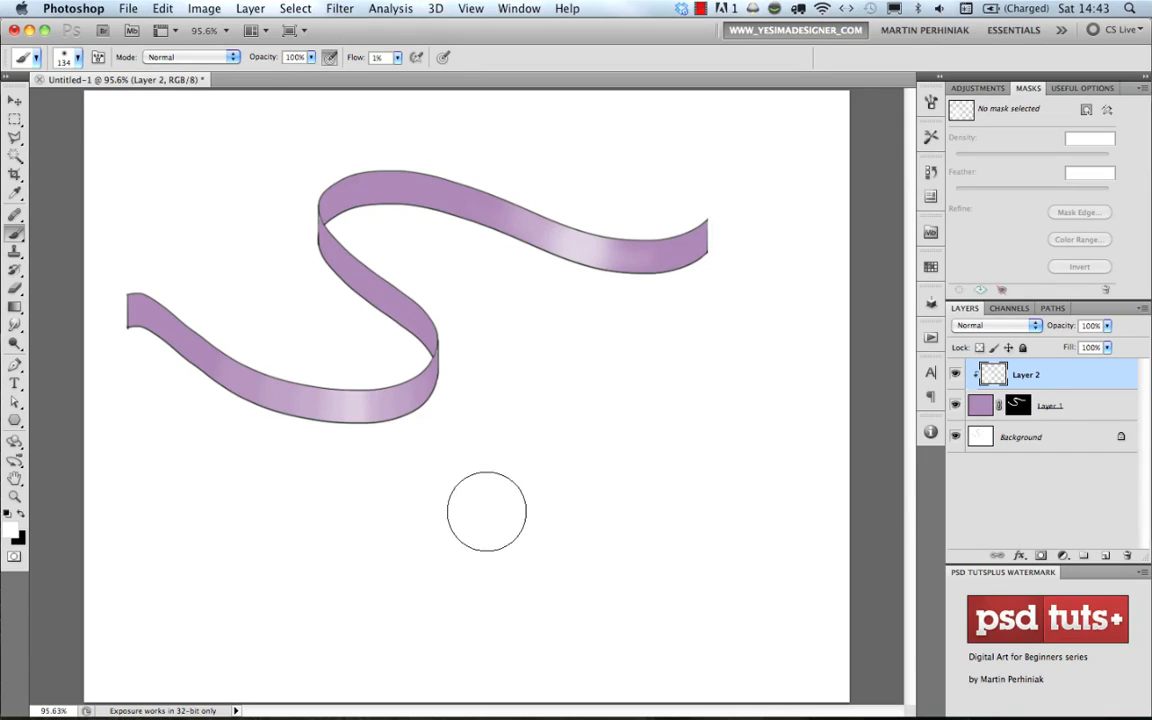
key("super+z")
mouse_move(518, 225)
left_mouse_down()
mouse_move(651, 253)
mouse_move(608, 260)
mouse_move(574, 242)
mouse_move(566, 205)
mouse_move(556, 234)
mouse_move(577, 249)
mouse_move(576, 209)
mouse_move(564, 268)
mouse_move(573, 224)
mouse_move(581, 265)
left_mouse_up()
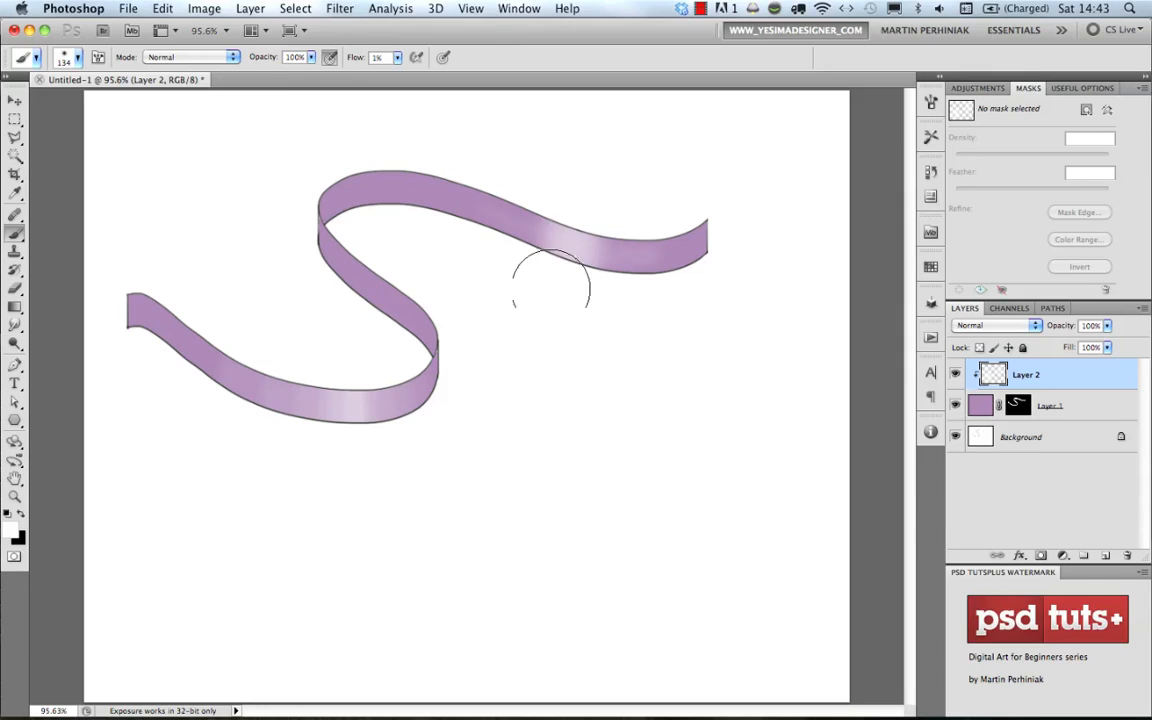
Shade the ribbon's upper fold, lower fold and ends with soft black strokes
key("x")
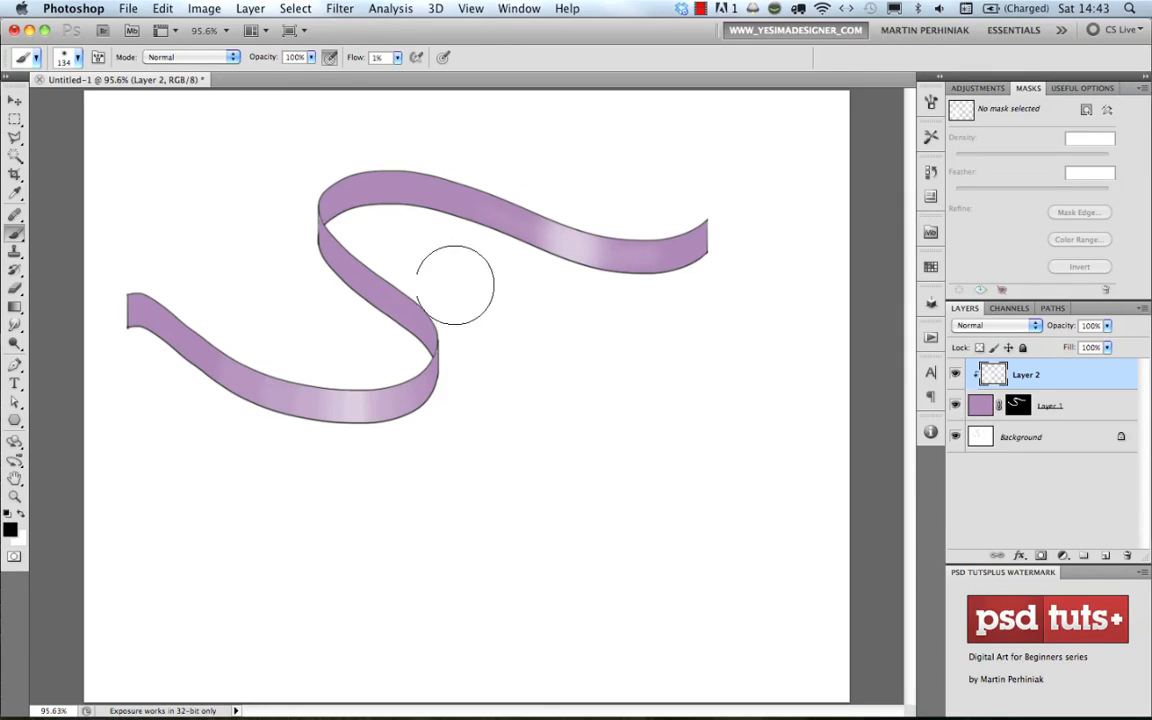
mouse_move(372, 187)
left_mouse_down()
mouse_move(411, 180)
mouse_move(352, 206)
mouse_move(378, 195)
mouse_move(368, 212)
mouse_move(350, 185)
mouse_move(310, 205)
mouse_move(329, 188)
mouse_move(343, 197)
left_mouse_up()
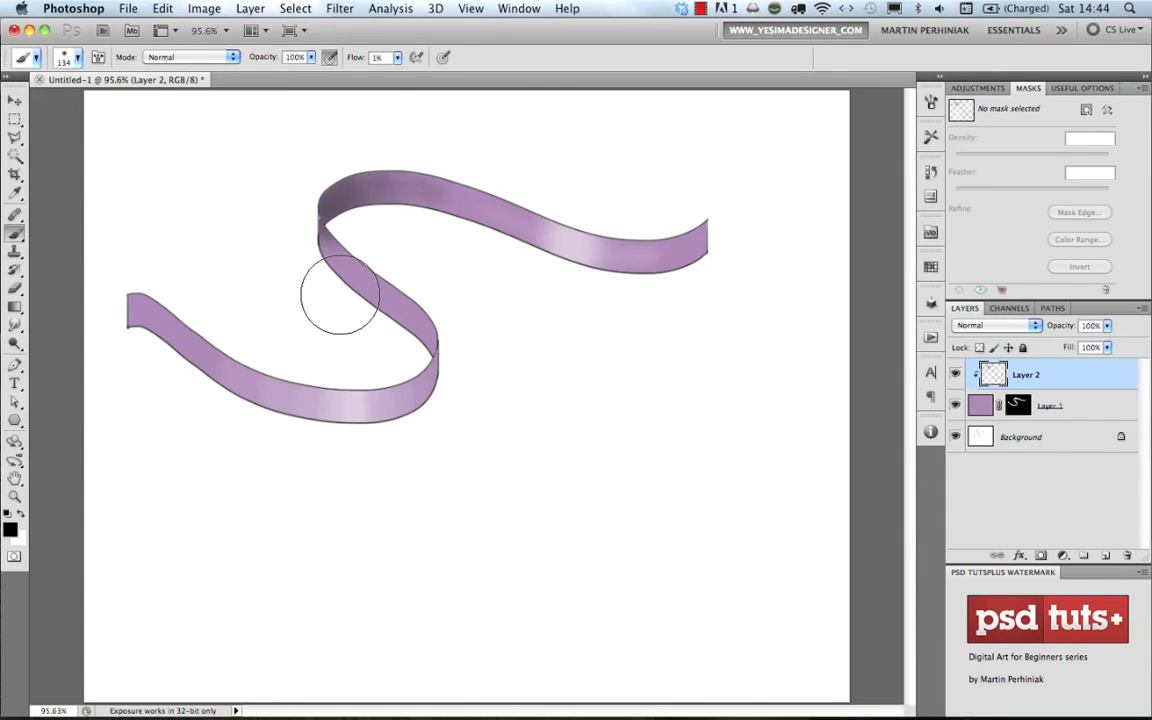
mouse_move(429, 347)
left_mouse_down()
mouse_move(425, 306)
mouse_move(463, 424)
left_mouse_up()
mouse_move(191, 278)
left_mouse_down()
mouse_move(167, 335)
mouse_move(154, 337)
mouse_move(131, 290)
mouse_move(131, 430)
left_mouse_up()
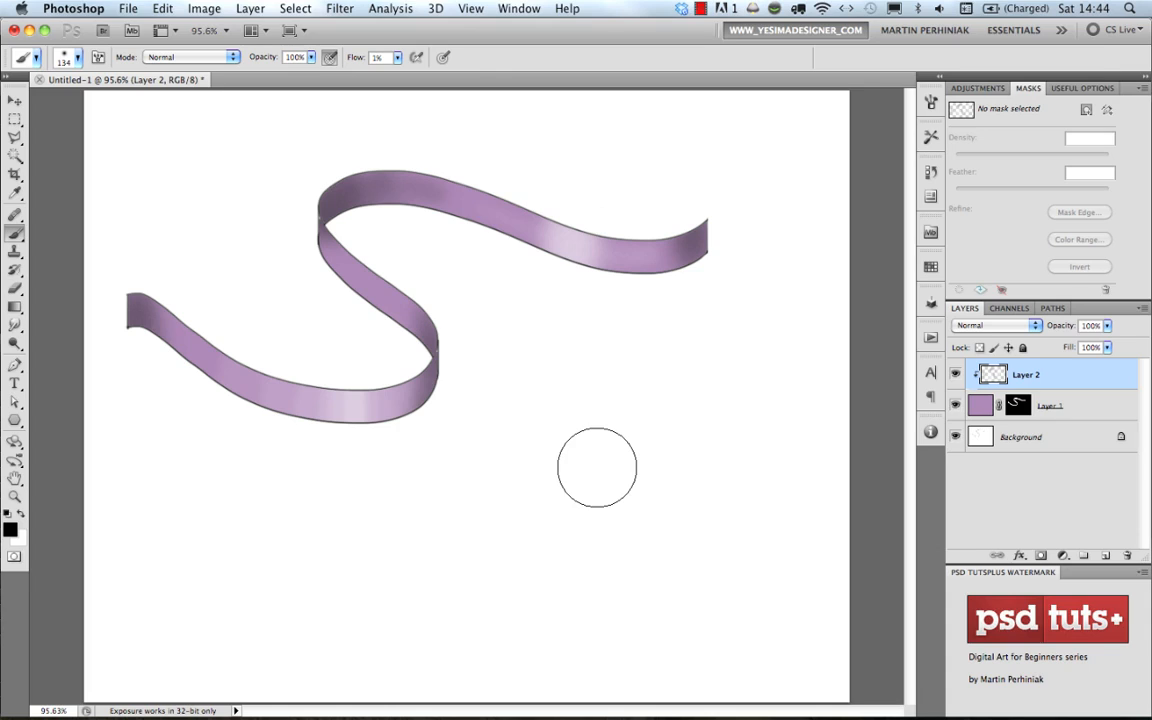
Reduce Layer 2's opacity to 61% and toggle its visibility to compare the ribbon with and without shading
left_click_drag(1057, 328, 1034, 320)
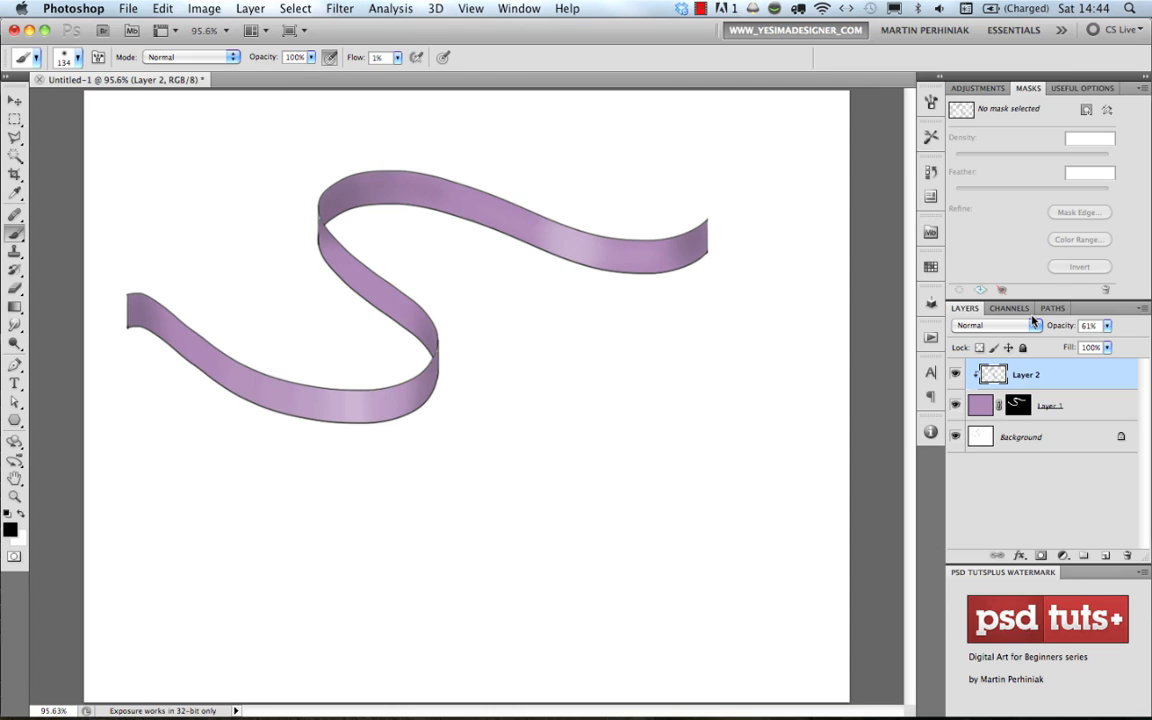
left_click(954, 375)
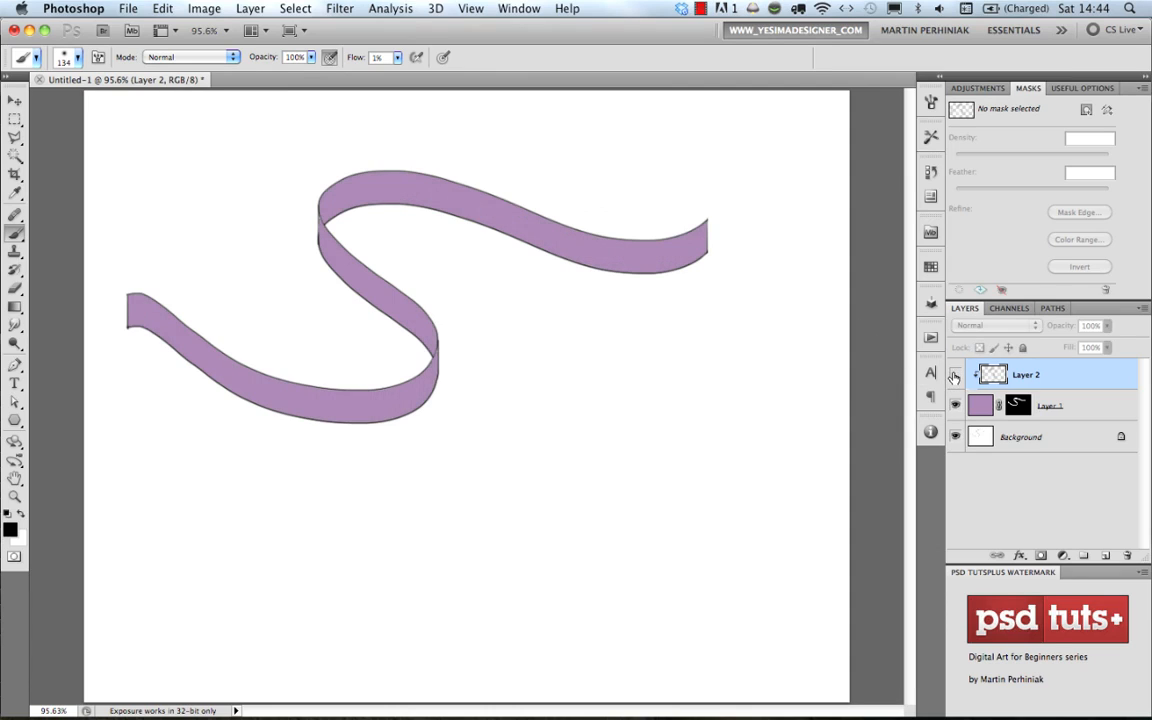
left_click(954, 375)
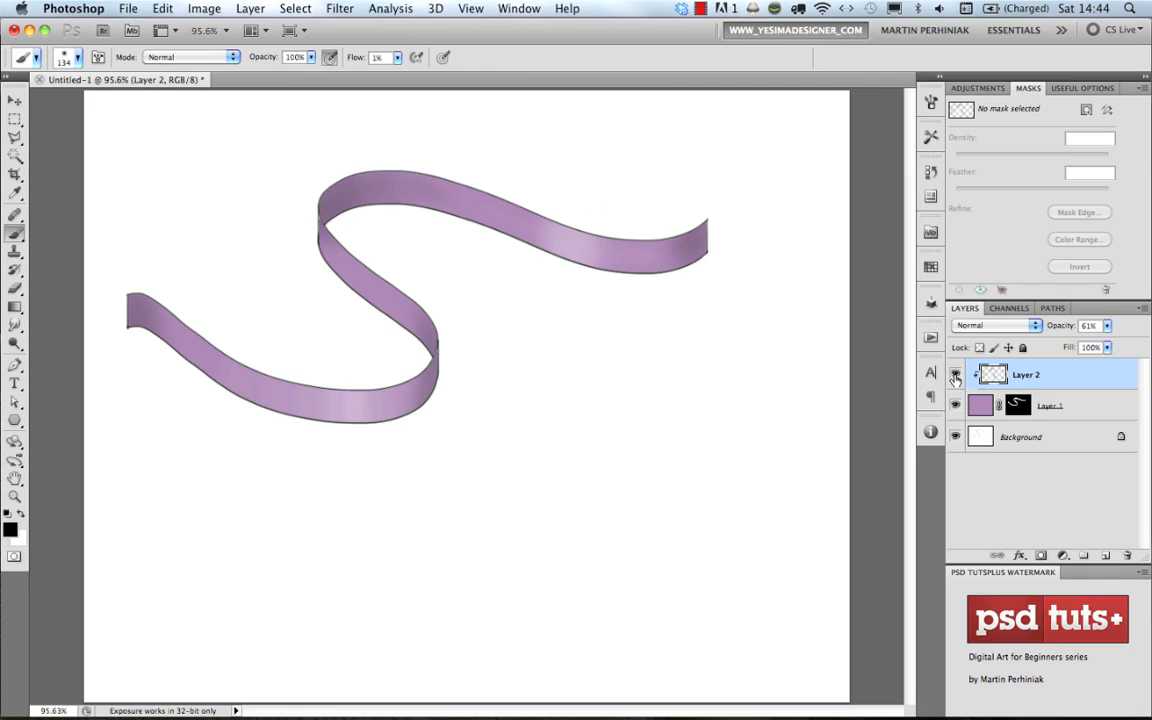
left_click(954, 375)
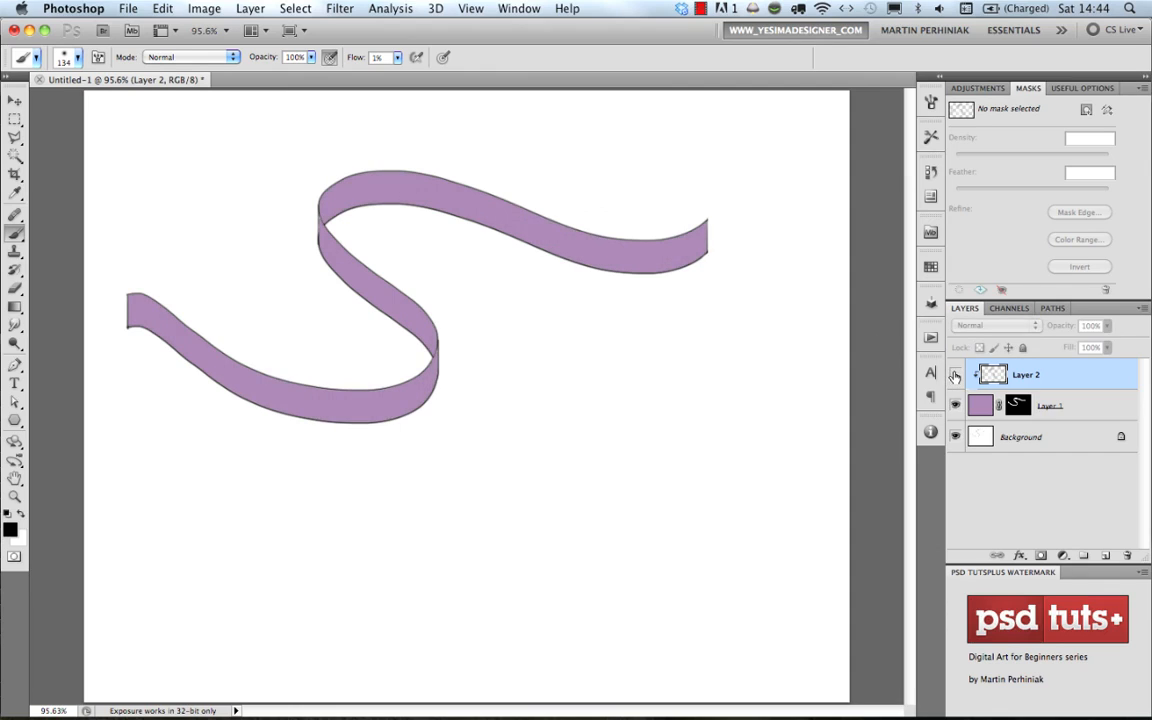
left_click(954, 375)
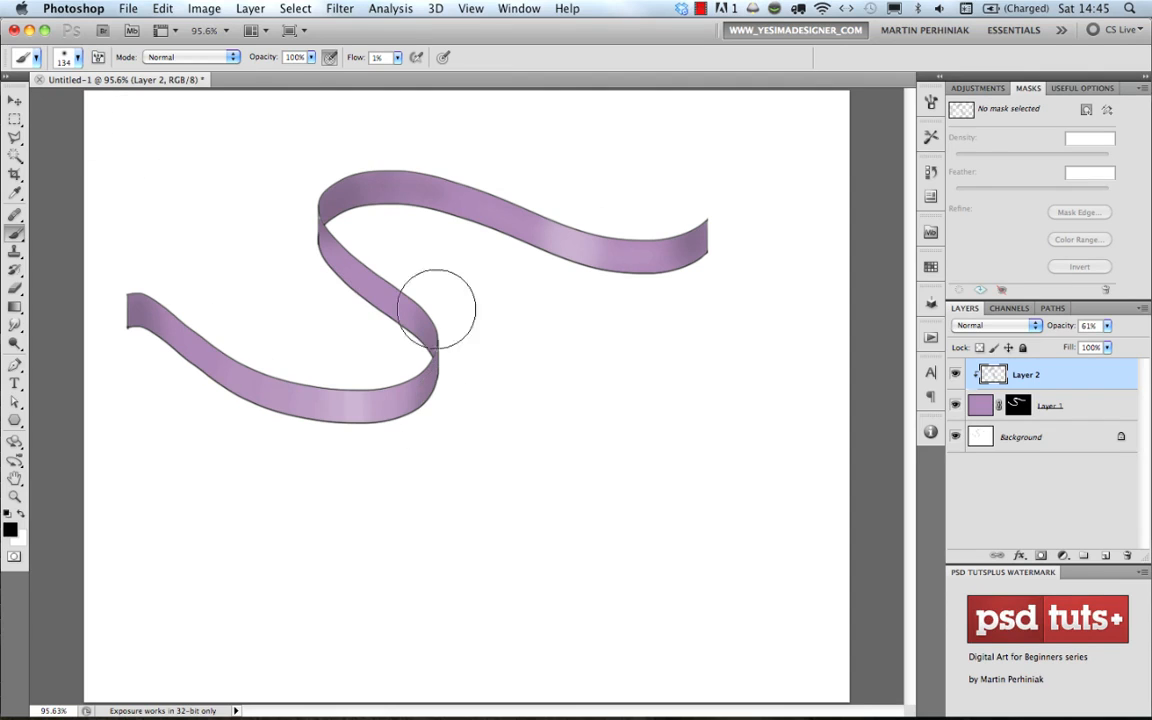
Load the Stripe Brush tool preset and create a new layer above the shading layer
left_click(35, 57)
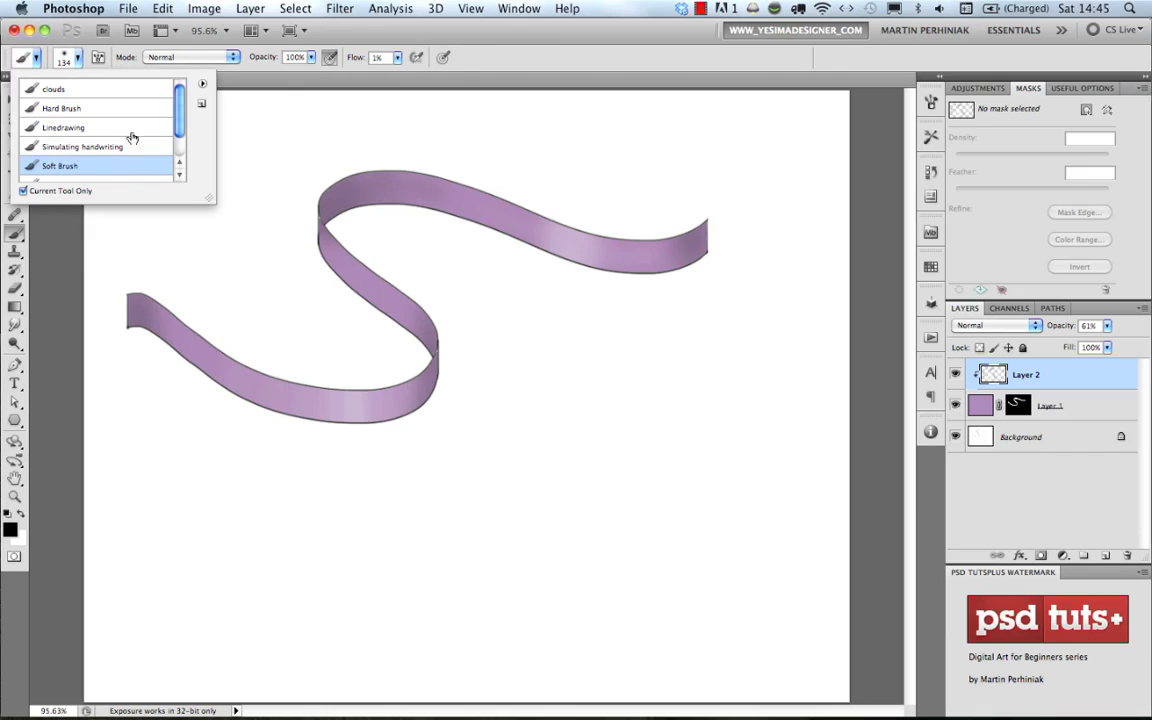
scroll(150, 135, "down", 2)
left_click(83, 176)
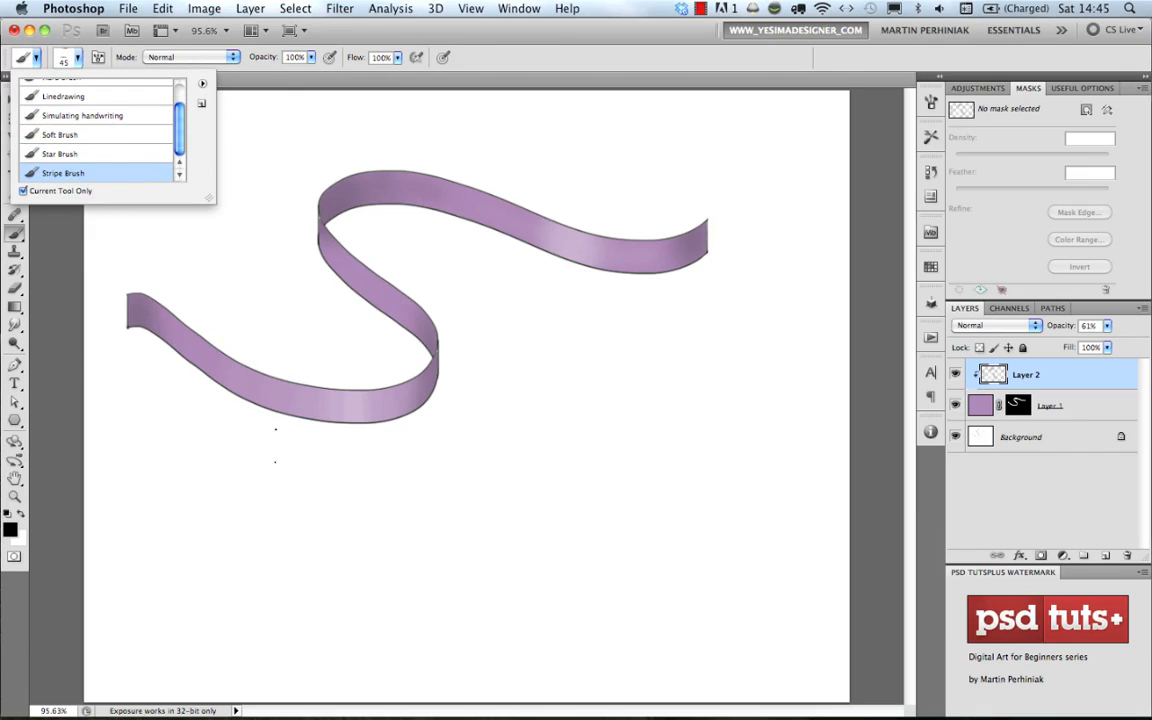
left_click(172, 467)
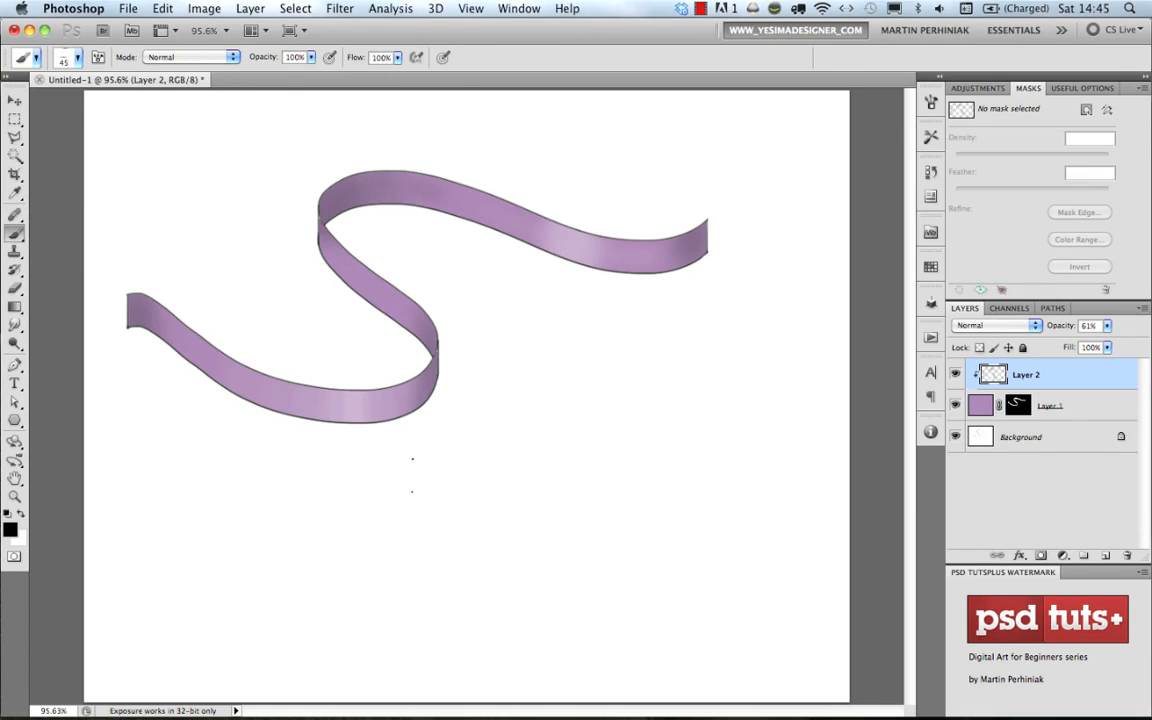
key("alt+shift+super+n")
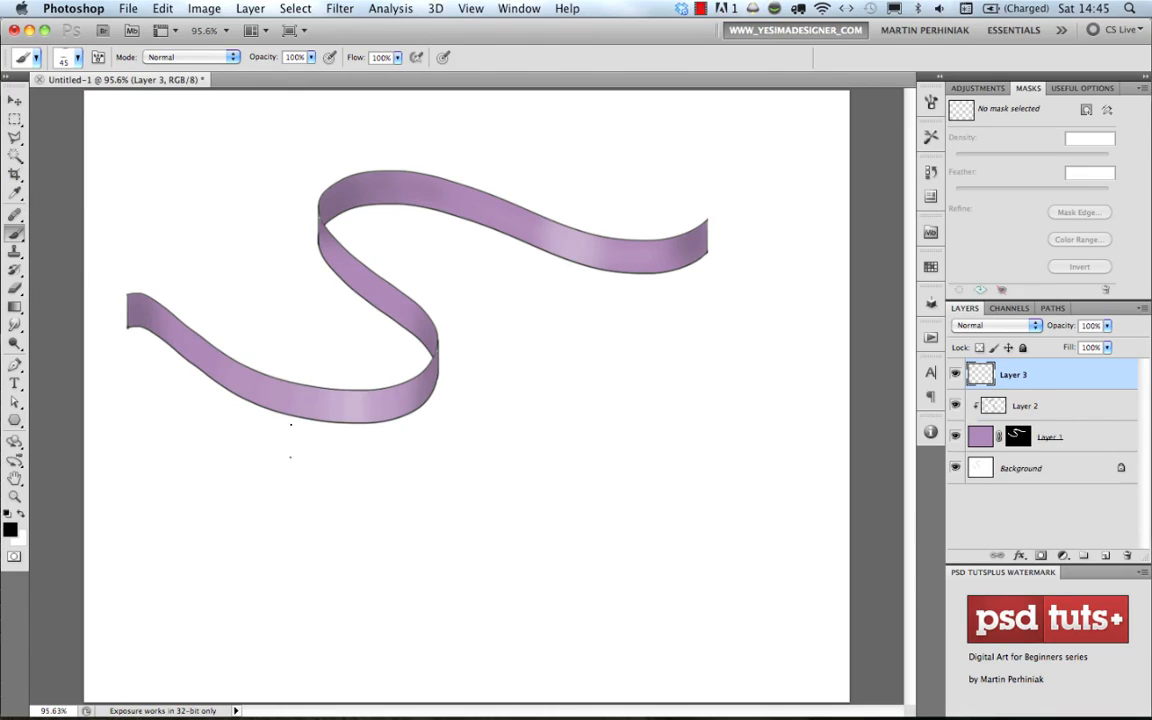
Draw a looping, wavy double-line ribbon below the purple one, undoing the first stroke and redrawing it
mouse_move(182, 462)
left_mouse_down()
mouse_move(343, 537)
mouse_move(488, 470)
mouse_move(722, 529)
left_mouse_up()
key("super+z")
mouse_move(134, 466)
left_mouse_down()
mouse_move(300, 445)
mouse_move(205, 510)
mouse_move(500, 525)
mouse_move(758, 519)
left_mouse_up()
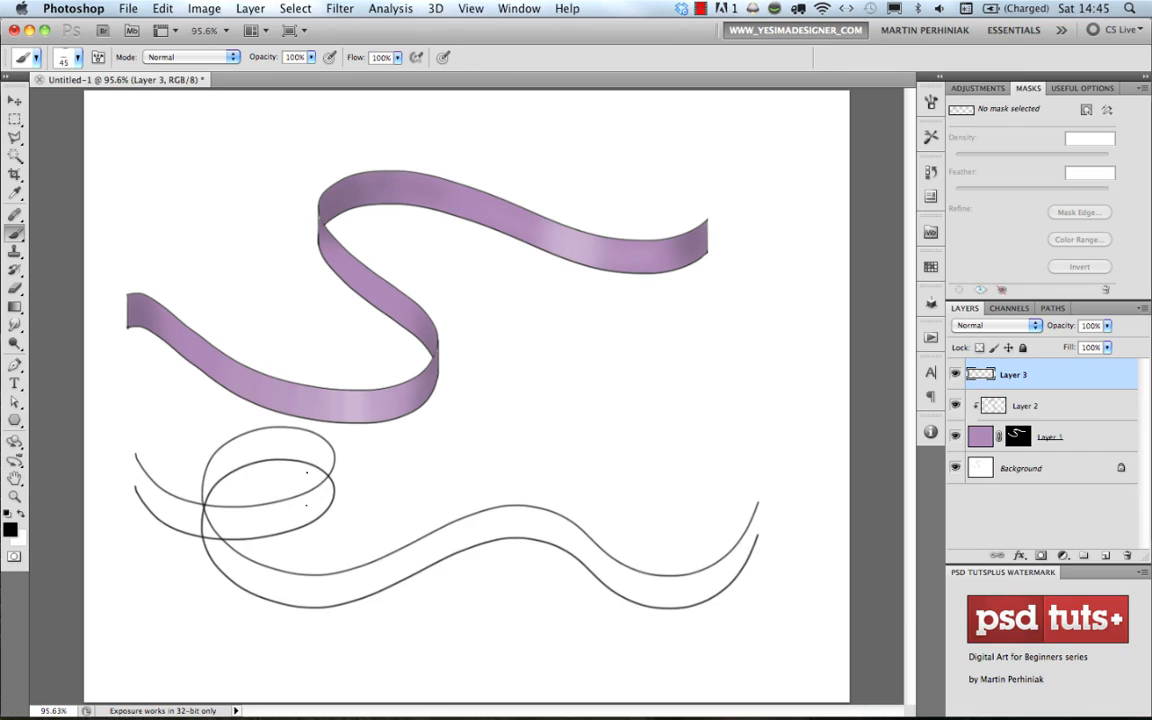